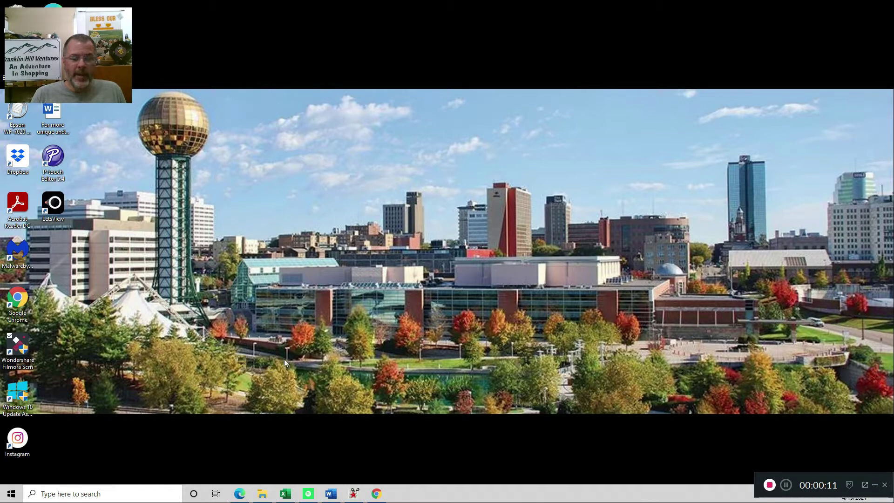
Step: Bring up Edge showing List Perfectly's Not SOLD listings page with 201 items
click(239, 493)
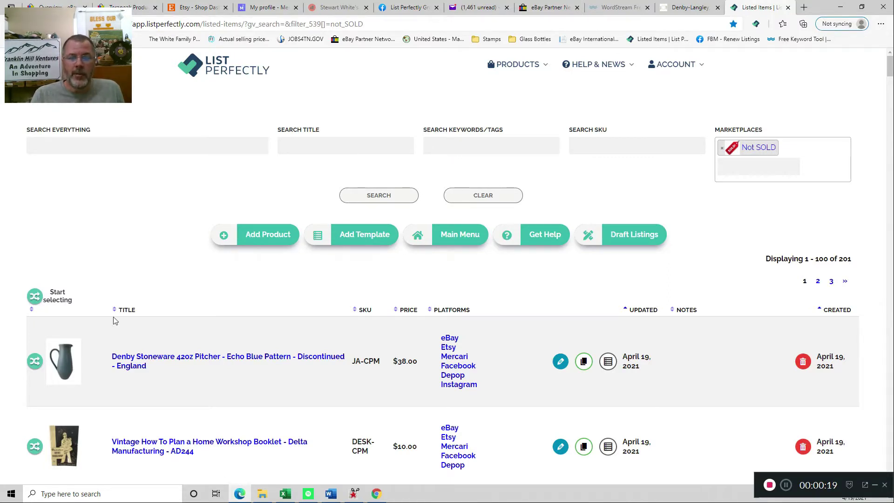
scroll(148, 297, down, 1)
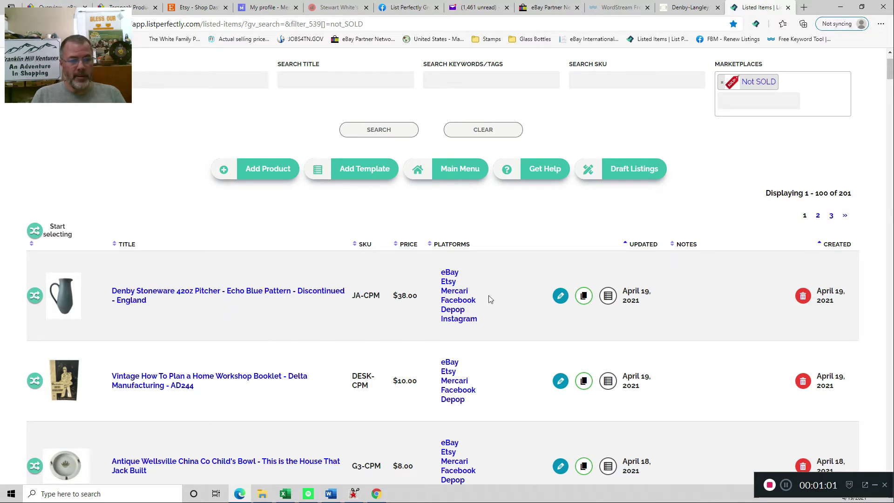
Step: Duplicate the Denby pitcher listing and delete every pitcher photo from the copy
click(585, 297)
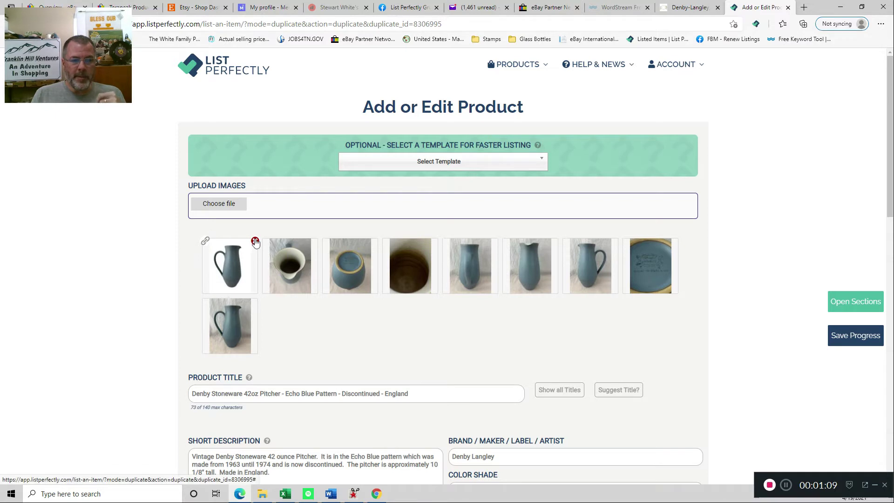
click(255, 242)
click(255, 242)
click(255, 243)
click(255, 244)
click(255, 242)
click(255, 242)
click(255, 243)
click(255, 242)
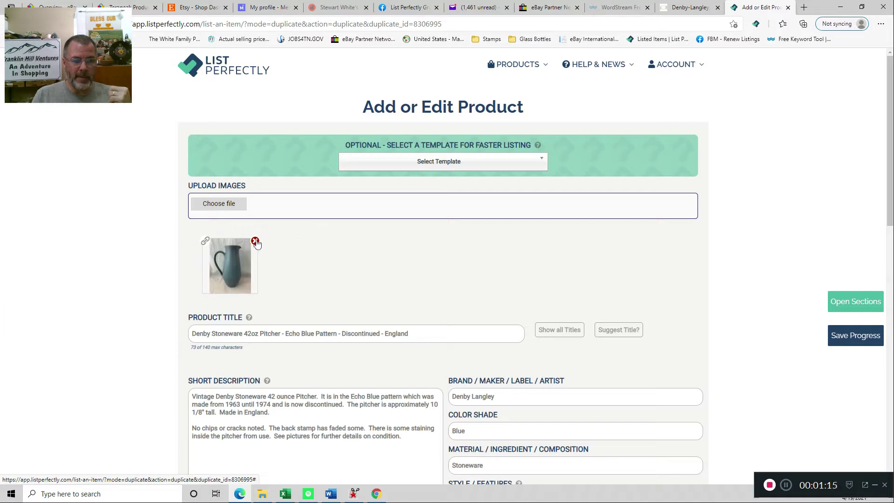
click(255, 242)
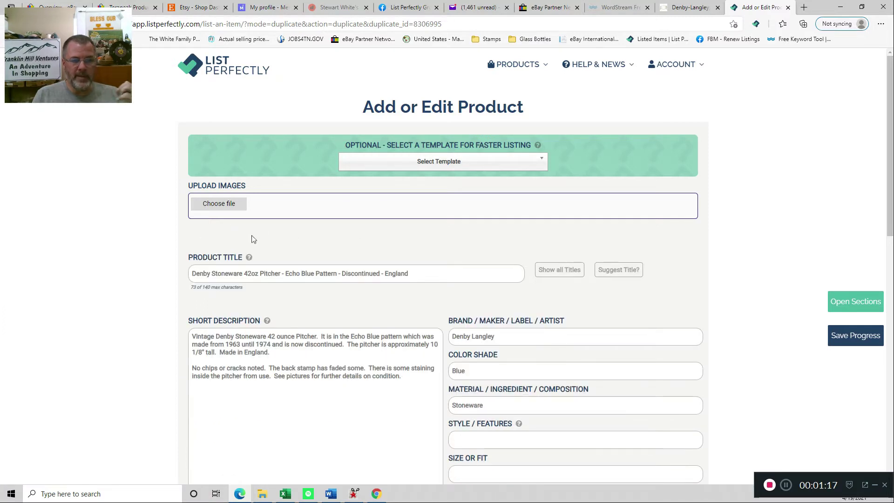
Step: Upload butter dish photos IMG_9208-2, IMG_9212, IMG_9213 and IMG_9214 one at a time
click(220, 203)
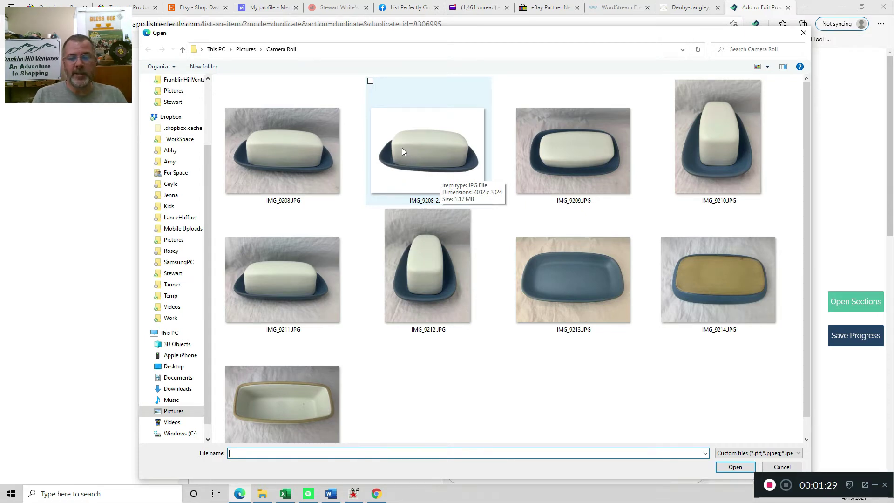
double_click(432, 142)
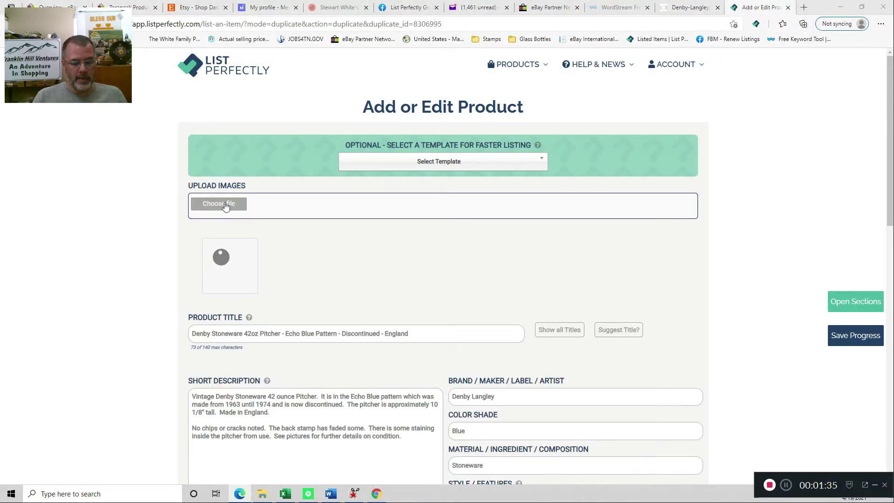
click(225, 206)
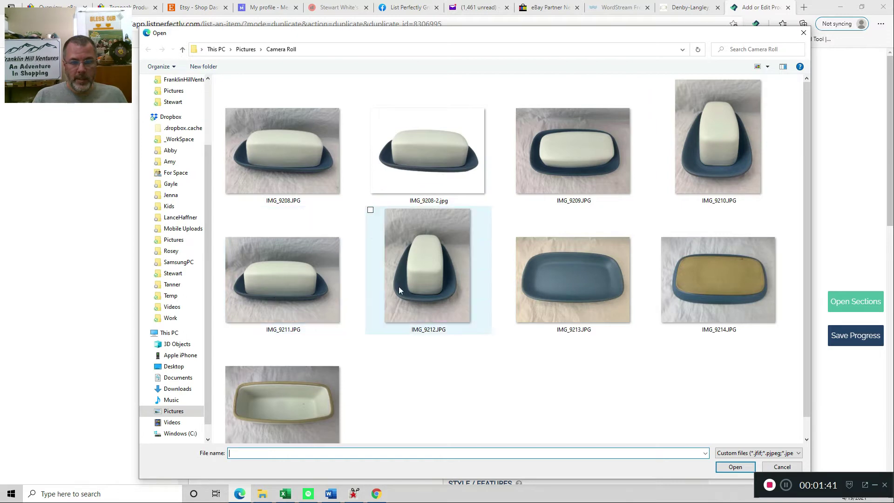
double_click(431, 273)
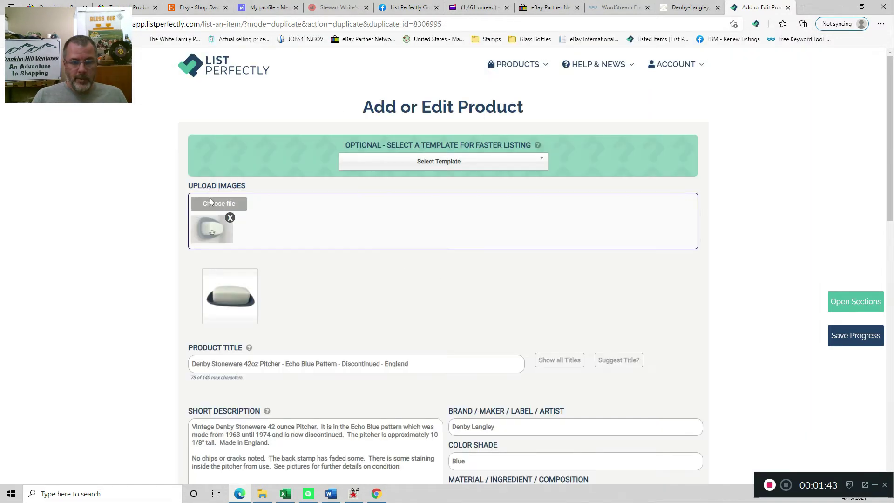
click(211, 204)
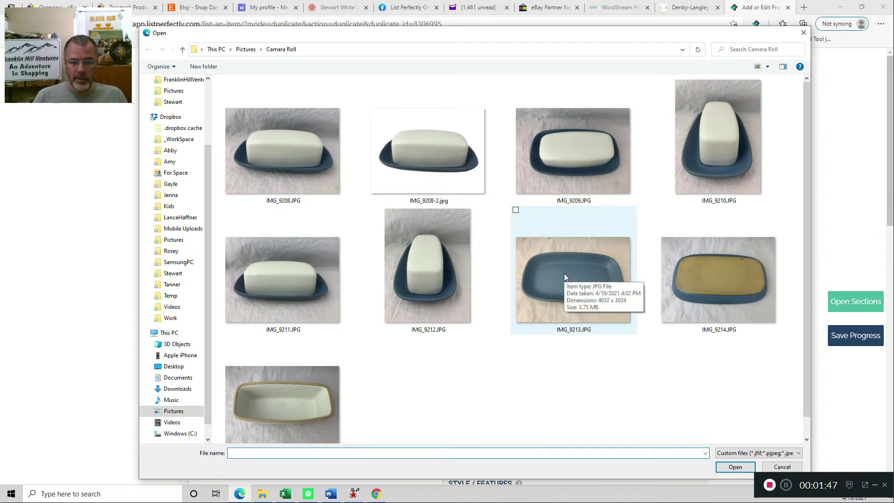
double_click(564, 275)
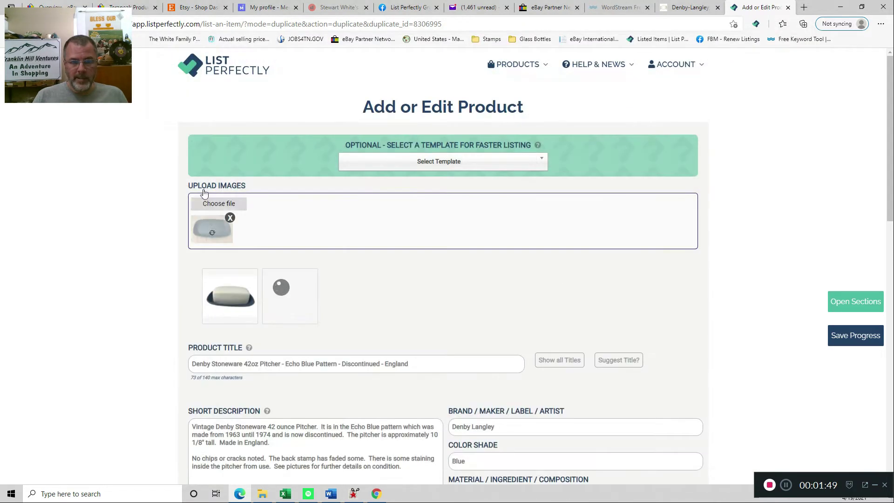
click(219, 203)
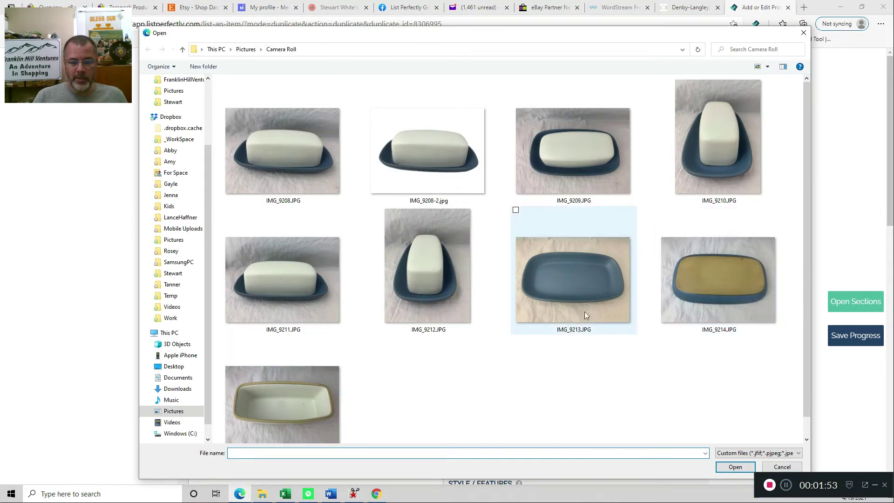
click(728, 281)
double_click(728, 281)
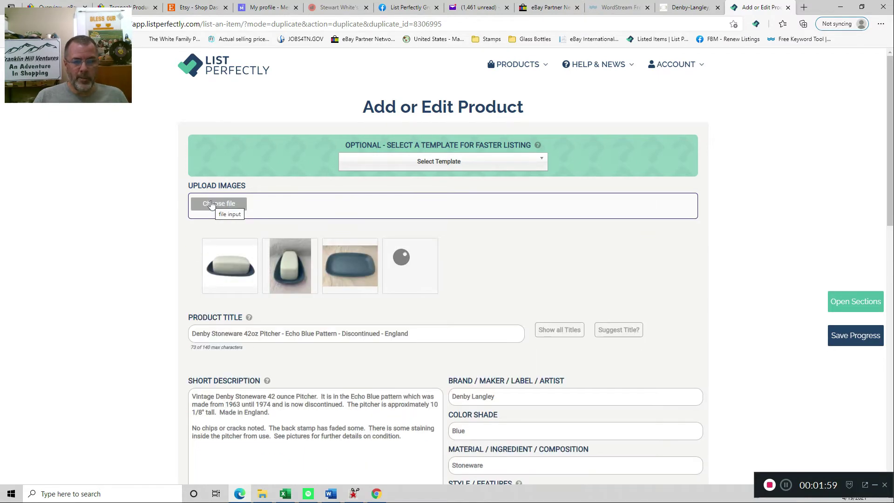
Step: Upload IMG_9209, IMG_9210 and IMG_9211 together, then IMG_9215 and IMG_9208
click(212, 202)
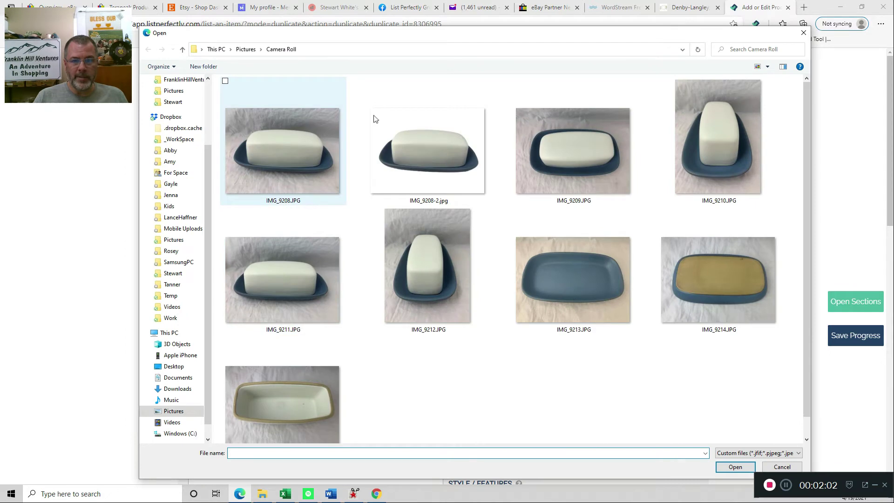
drag(424, 37, 395, 56)
click(536, 167)
ctrl+click(661, 142)
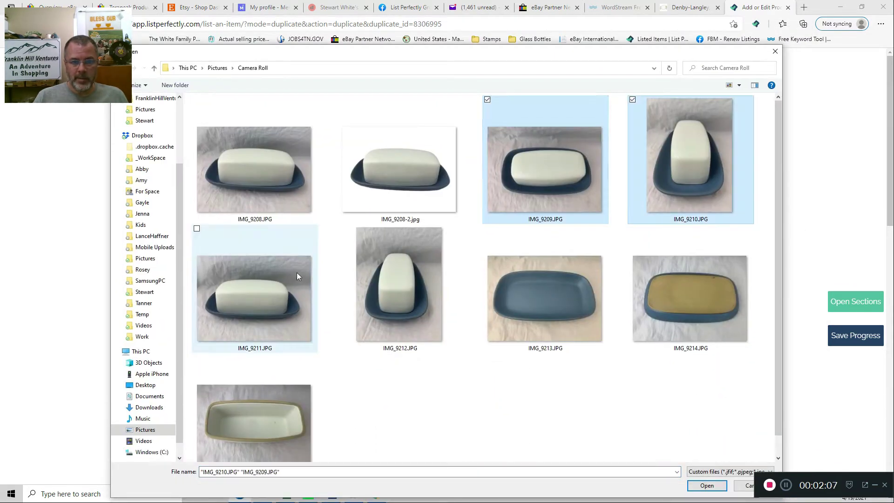
ctrl+click(253, 279)
click(707, 485)
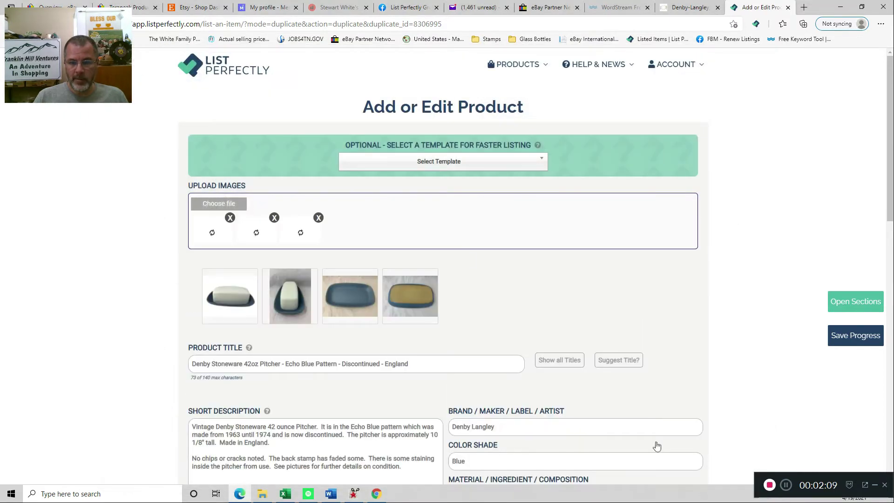
click(218, 203)
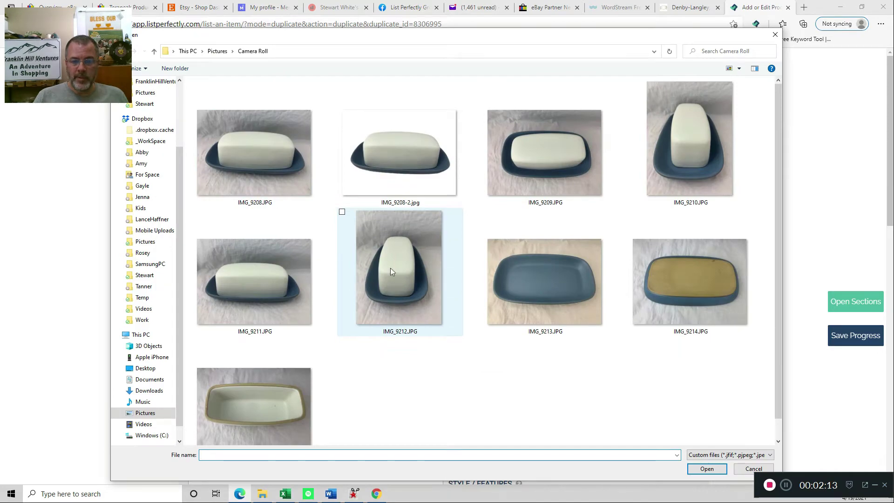
drag(490, 33, 468, 34)
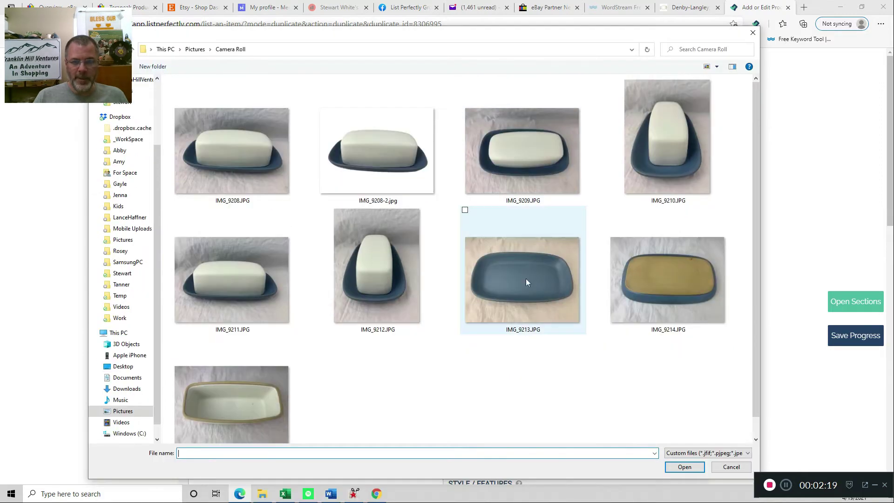
click(249, 406)
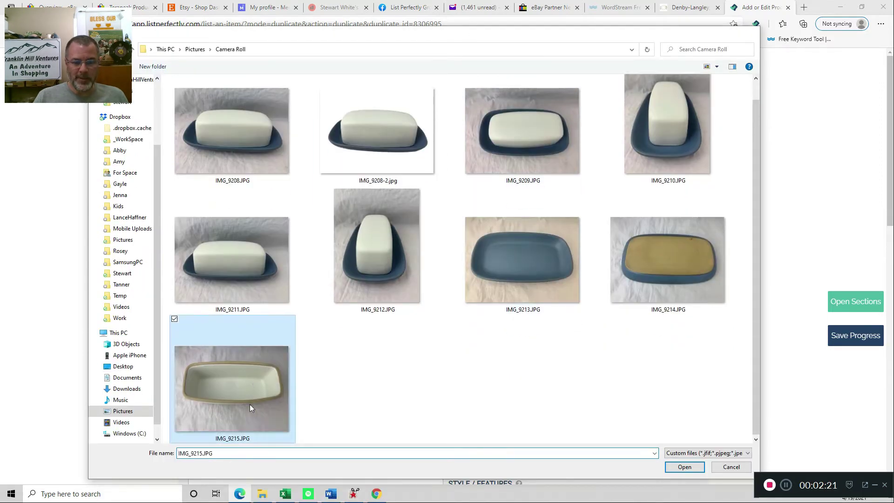
double_click(249, 404)
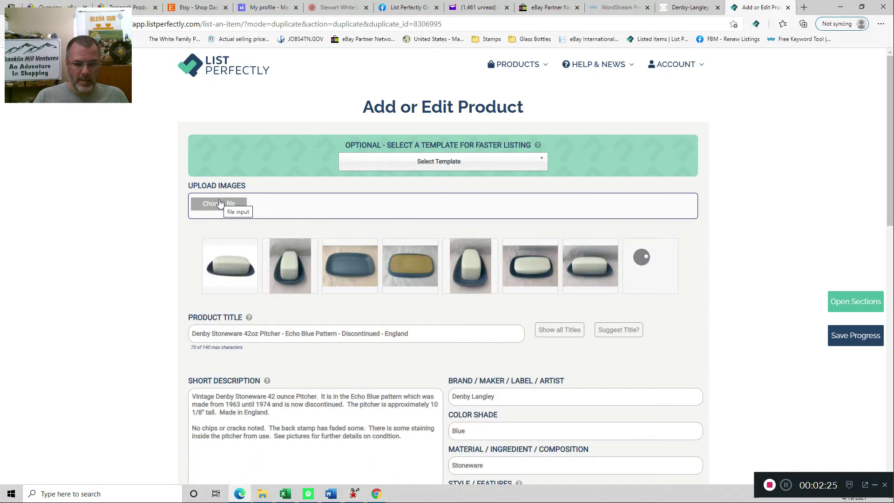
click(220, 204)
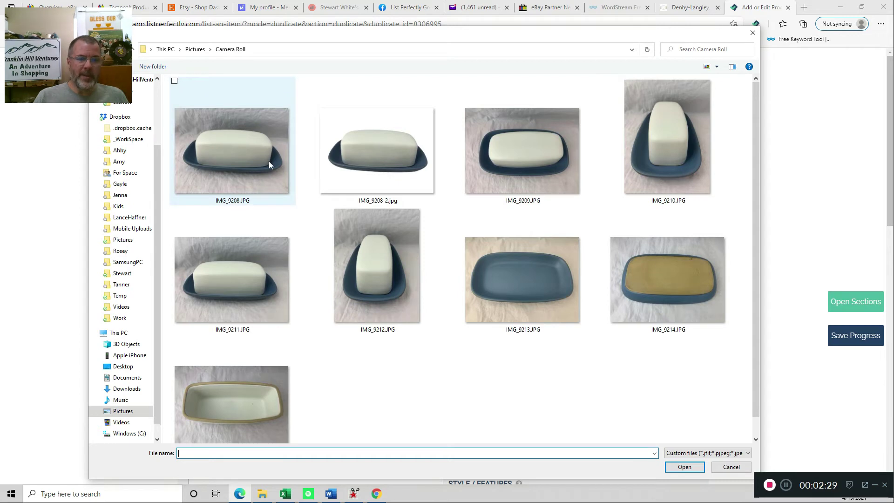
click(226, 149)
double_click(227, 149)
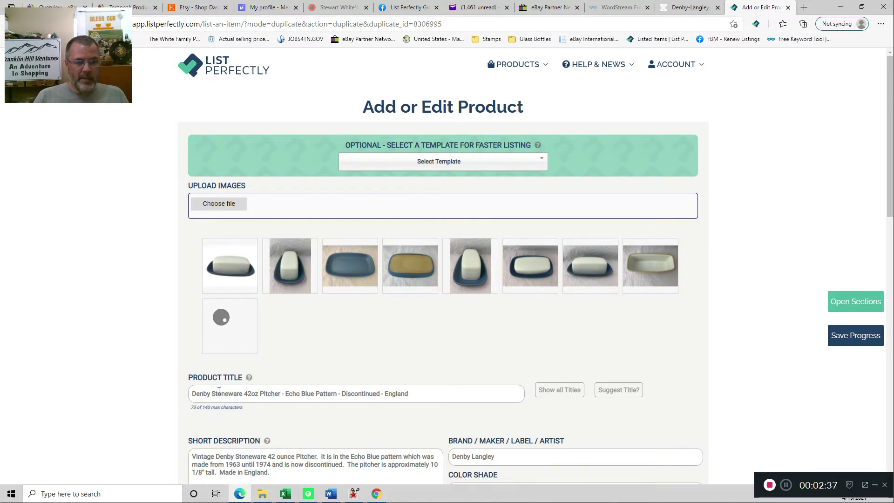
Step: Replace '42oz Pitcher -' in the product title with 'Covered Butter Dish'
scroll(199, 403, down, 1)
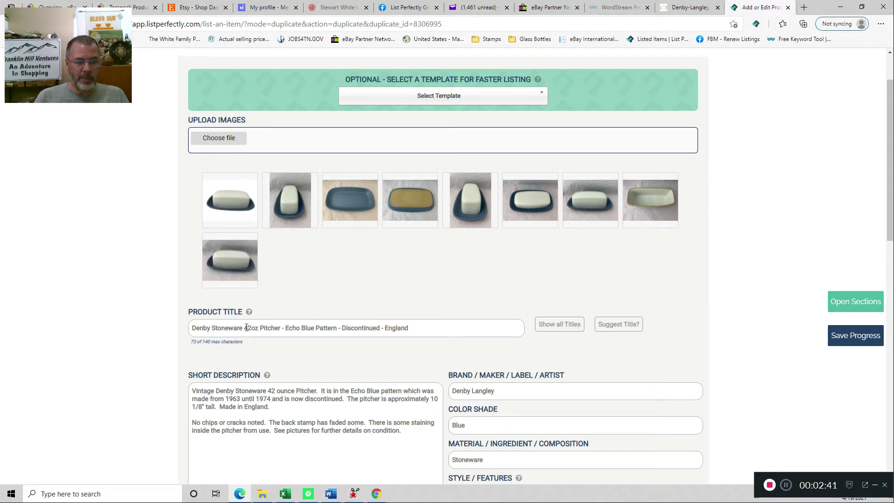
drag(244, 328, 283, 328)
text(Covered B)
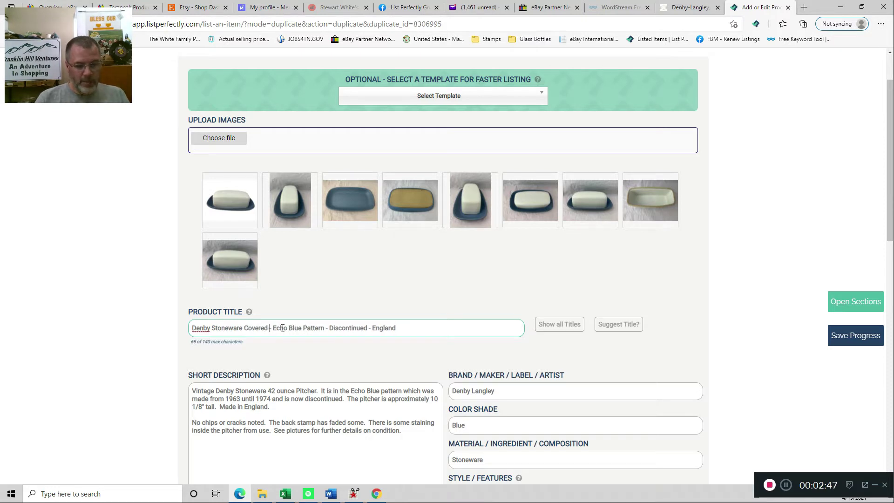
text(utter Dish)
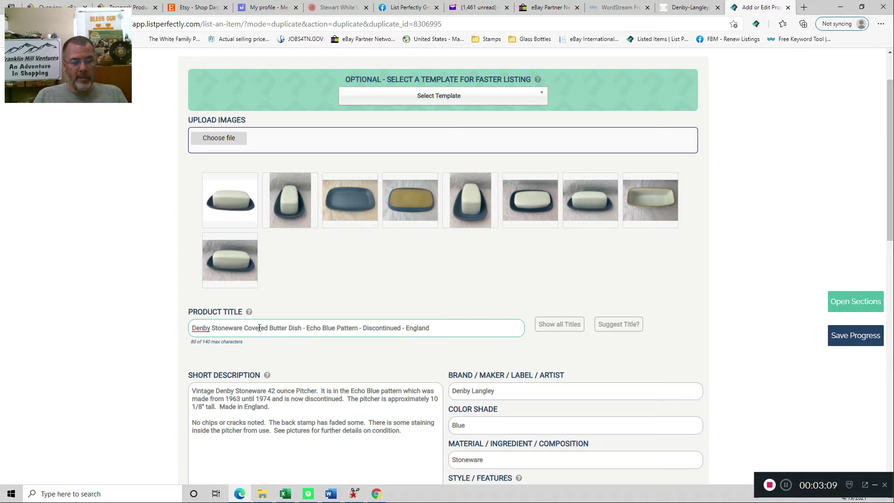
Step: Review brand, Blue shade and Stoneware values; rename '42 ounce Pitcher' to 'Covered Butter Dish.' in the description
scroll(286, 384, down, 2)
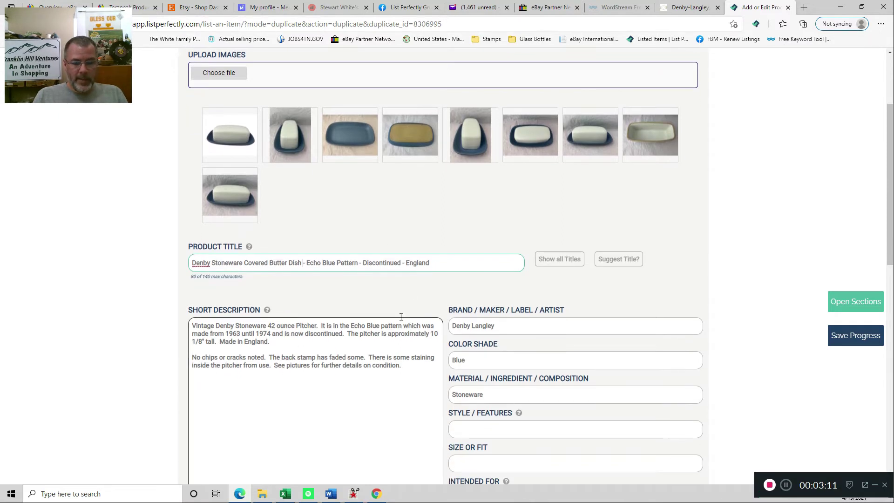
triple_click(503, 327)
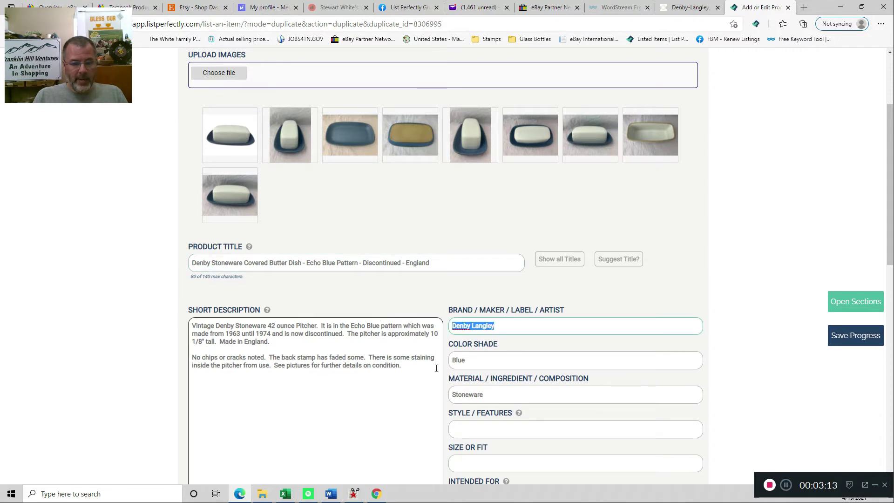
triple_click(479, 360)
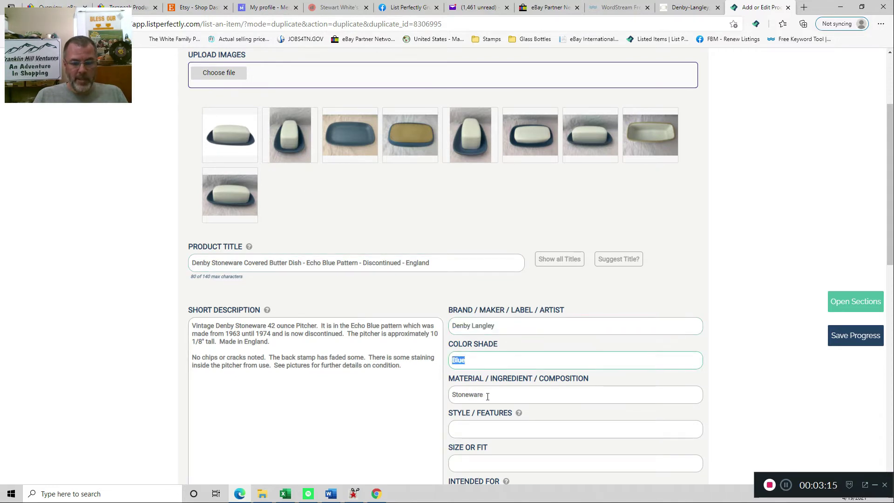
triple_click(488, 396)
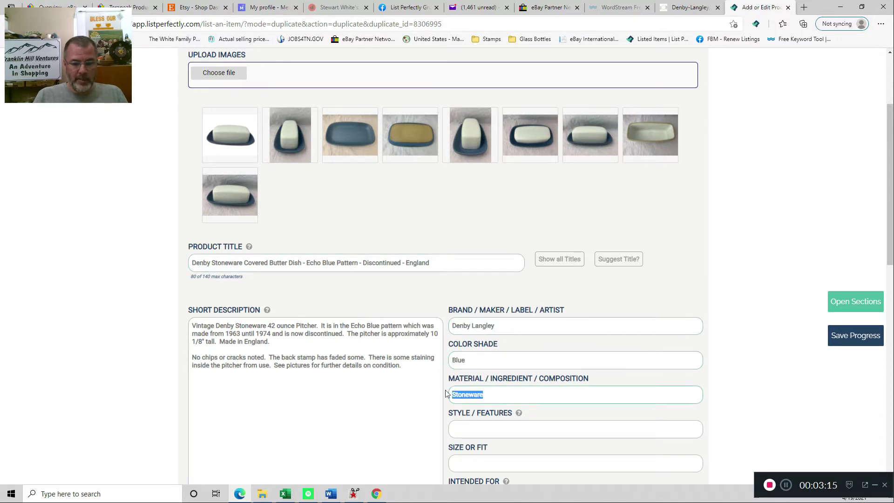
double_click(272, 325)
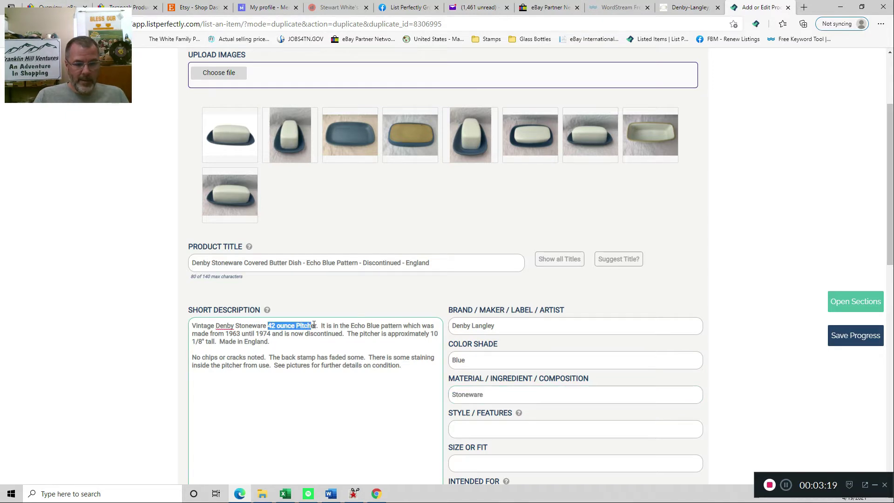
drag(314, 324, 318, 323)
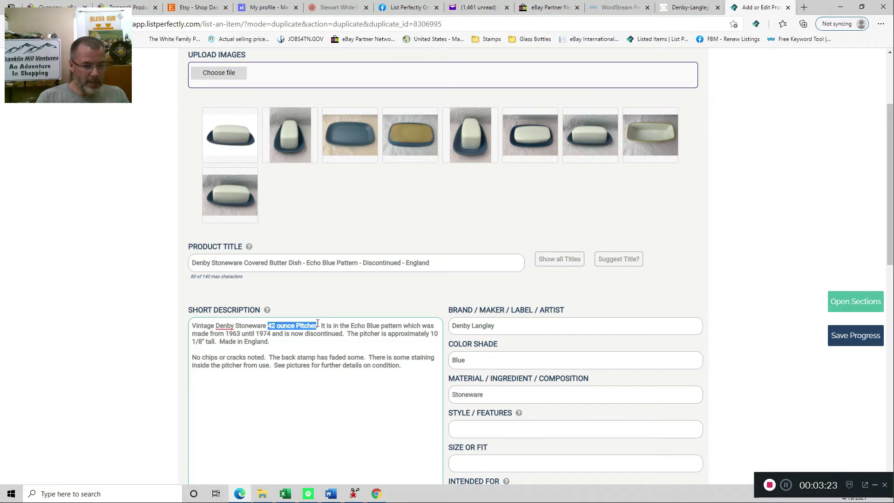
text(Covered Butter Dish)
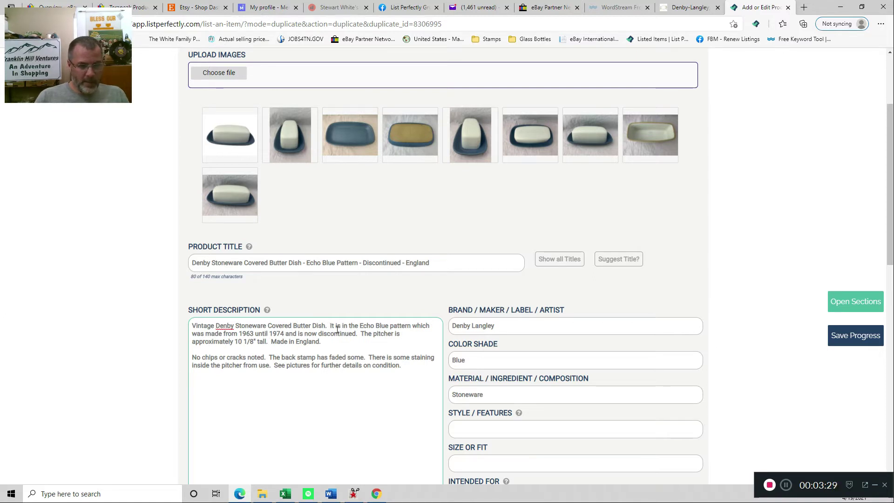
text(.)
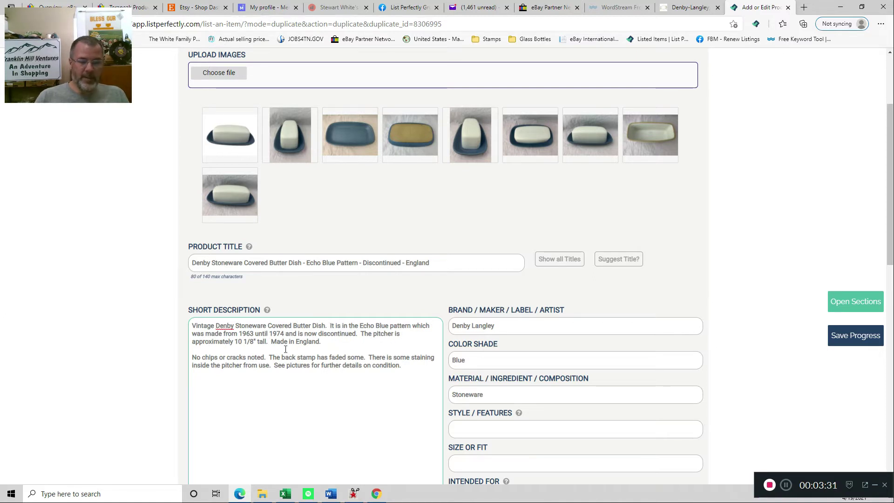
Step: Change 'pitcher' to 'butter dish' and the size from 10 1/8 tall to 7 1/2 long
double_click(380, 335)
text(butter dish)
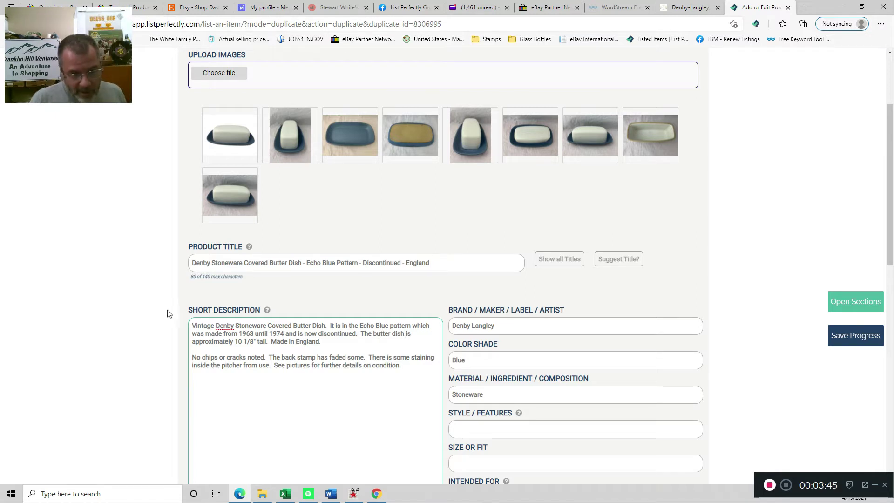
drag(235, 342, 254, 342)
text(7)
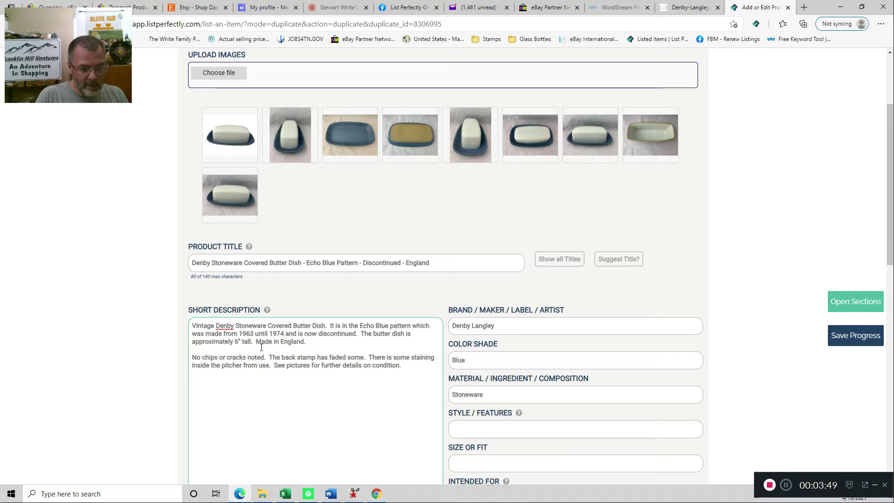
text( 1/2)
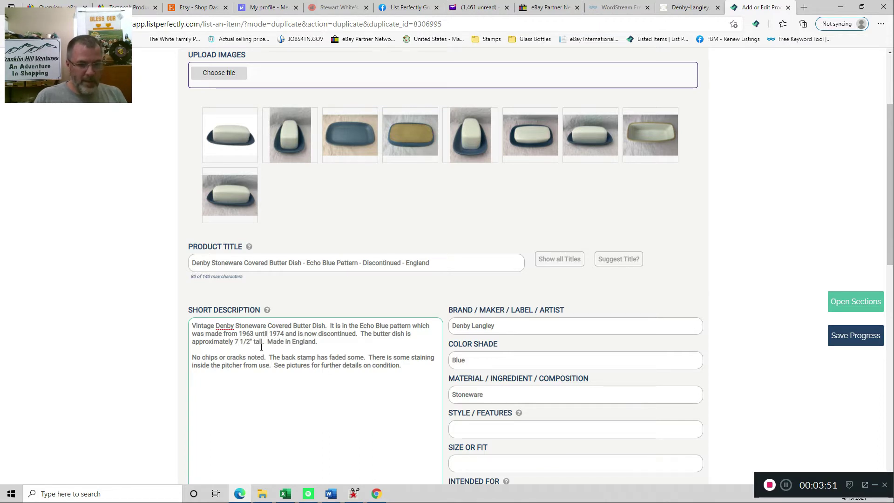
double_click(259, 340)
text(long)
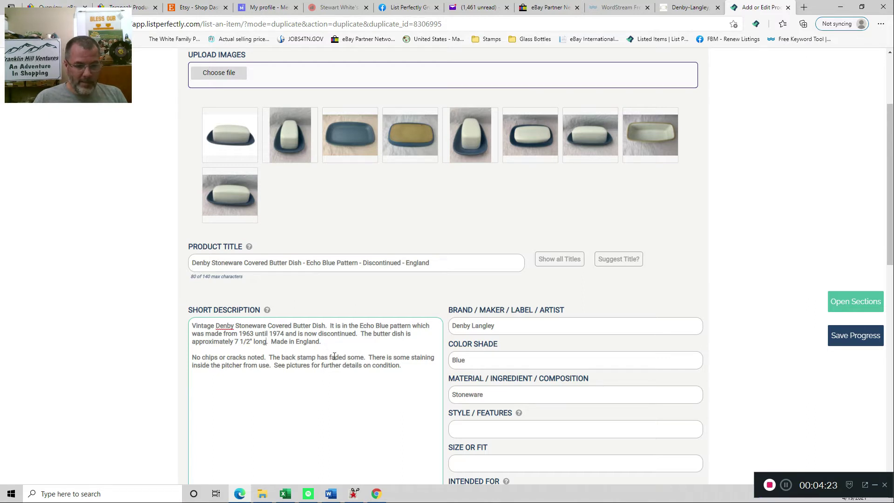
Step: Say the stamp faded 'almost completely' and delete the staining sentence
double_click(354, 356)
triple_click(354, 356)
double_click(354, 357)
text(almost completely)
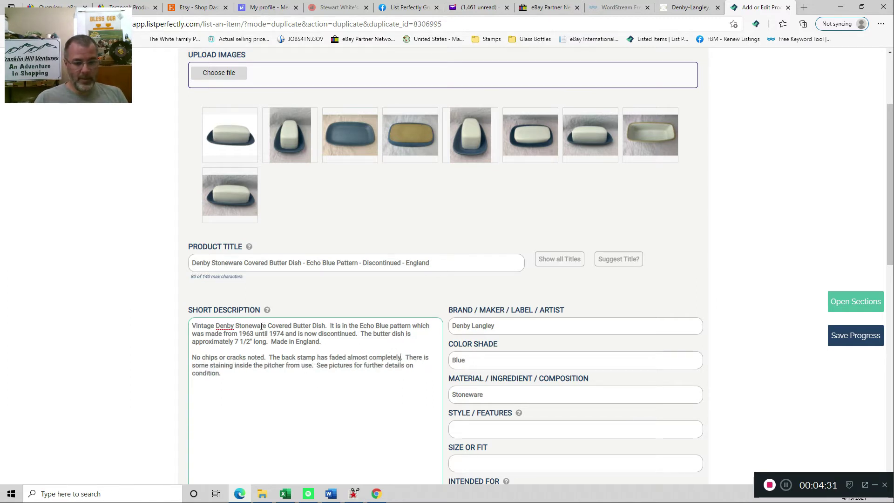
click(406, 357)
shift+click(314, 367)
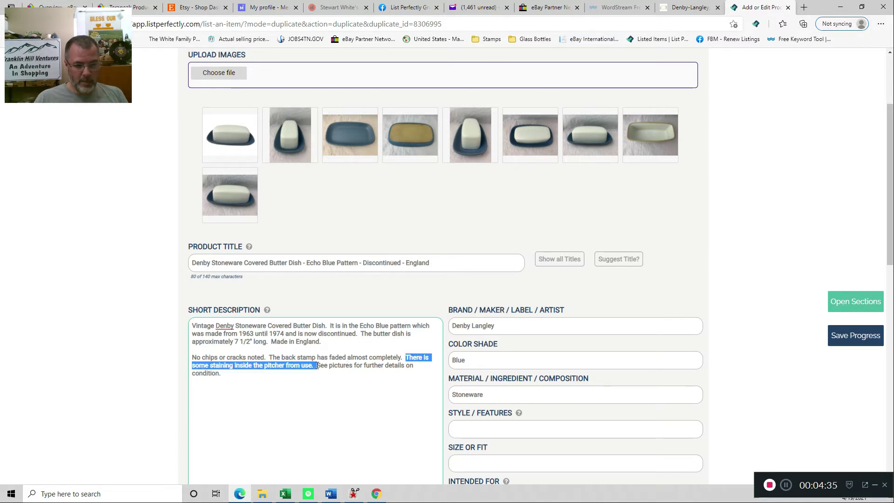
key(BackSpace)
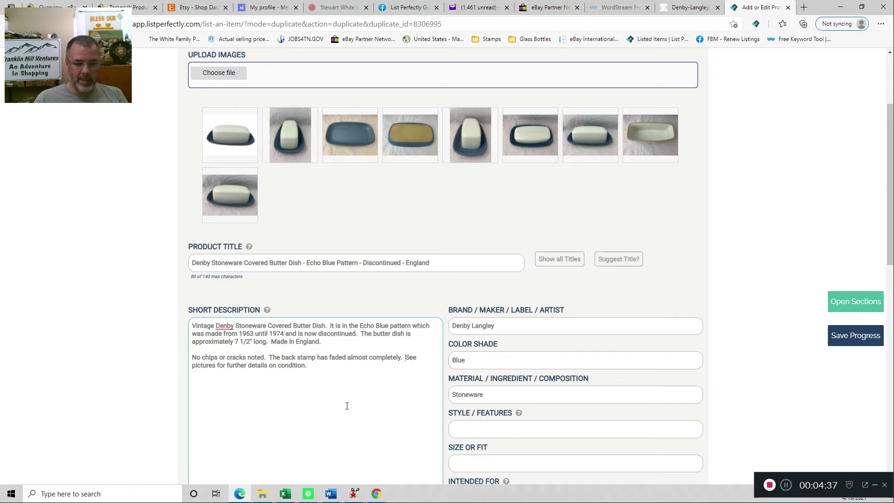
Step: Paste the revised condition paragraph over the old condition notes text
scroll(239, 383, down, 3)
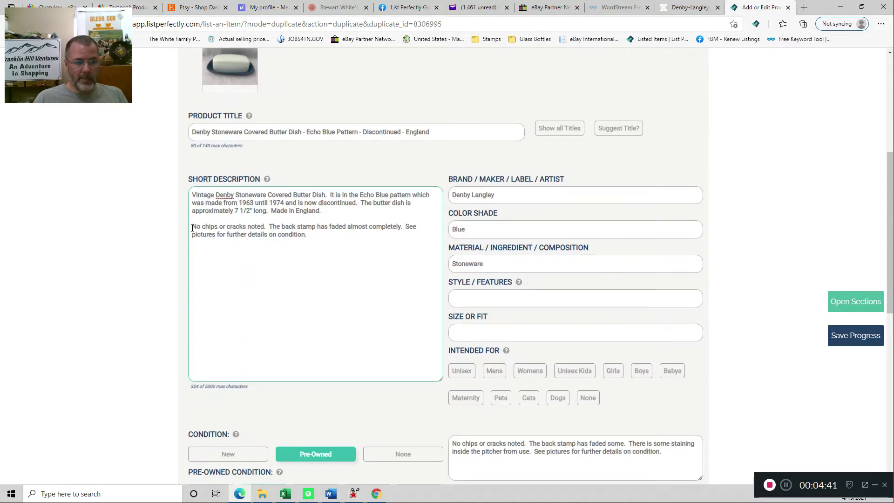
drag(192, 230, 316, 240)
key(ctrl+c)
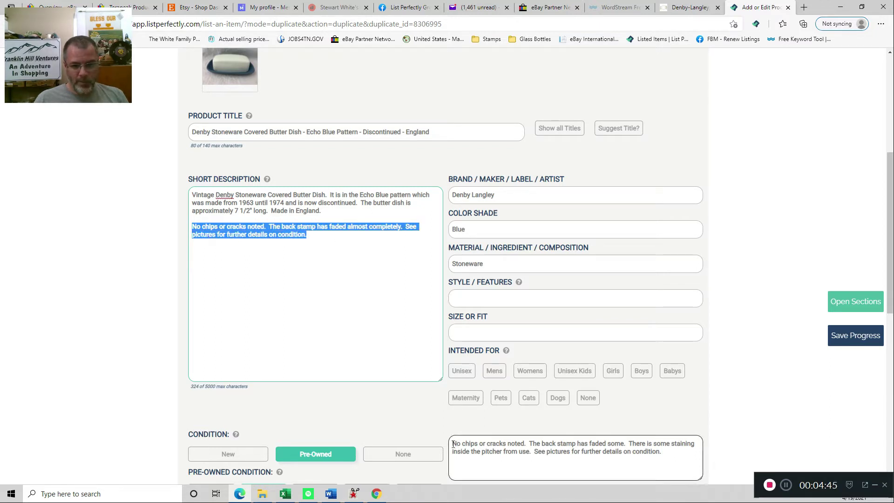
drag(452, 444, 664, 452)
key(ctrl+v)
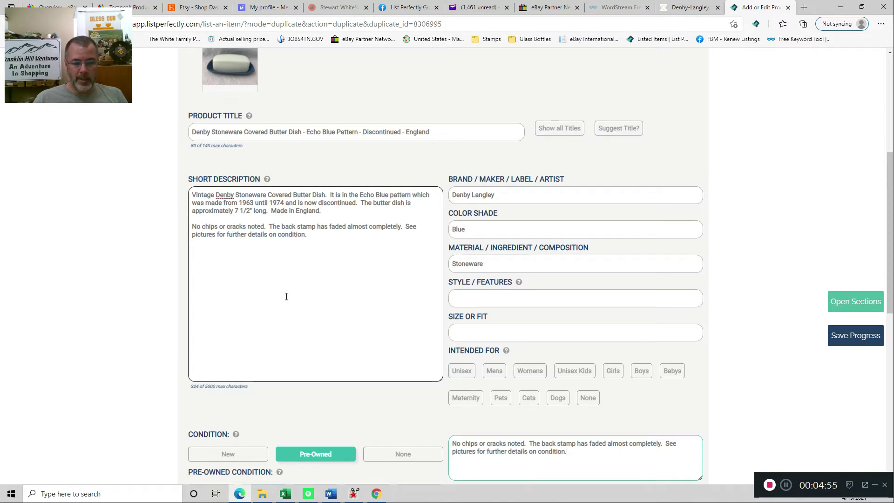
Step: Expand the Pro Description section to review it, then collapse it again
scroll(308, 322, down, 1)
scroll(307, 322, down, 3)
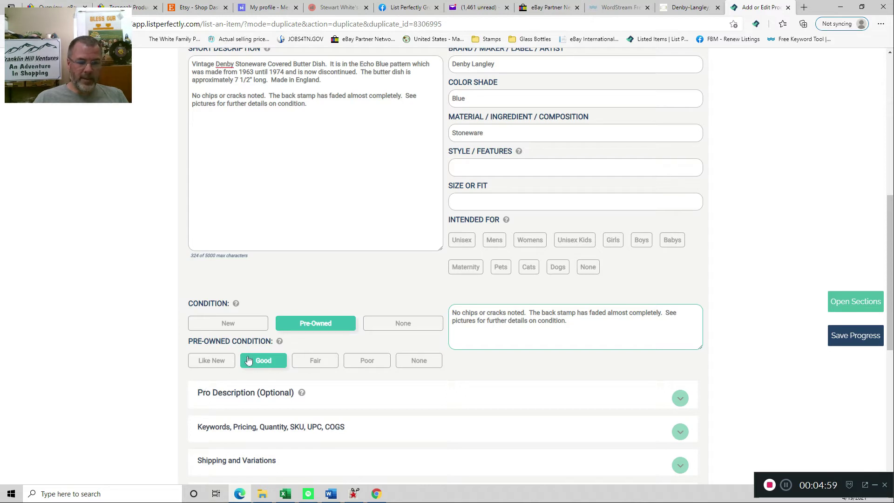
scroll(247, 360, down, 2)
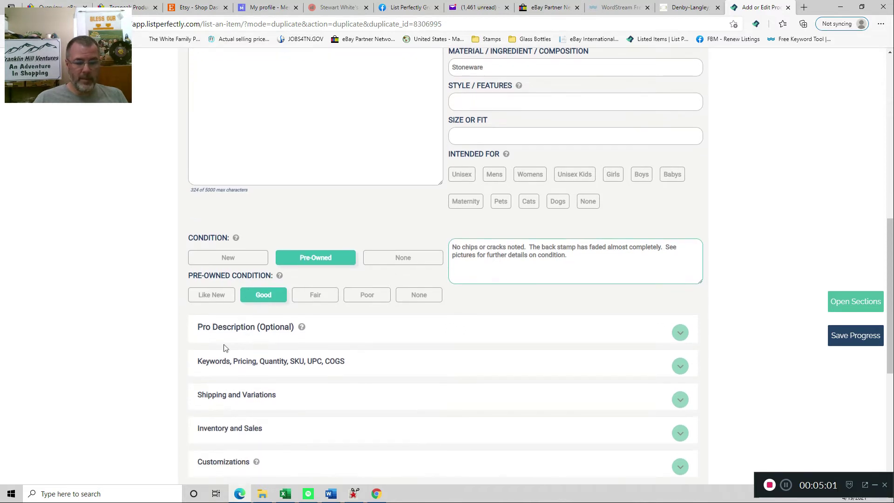
click(252, 329)
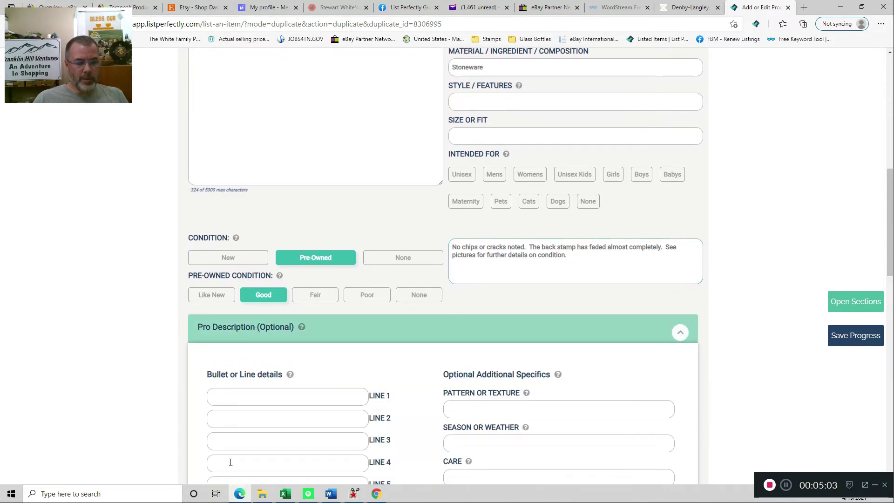
scroll(246, 350, down, 3)
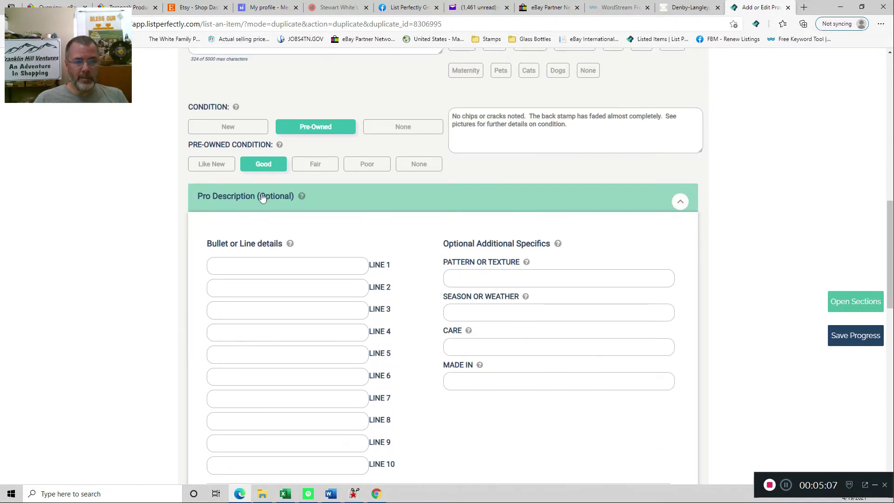
scroll(232, 286, up, 5)
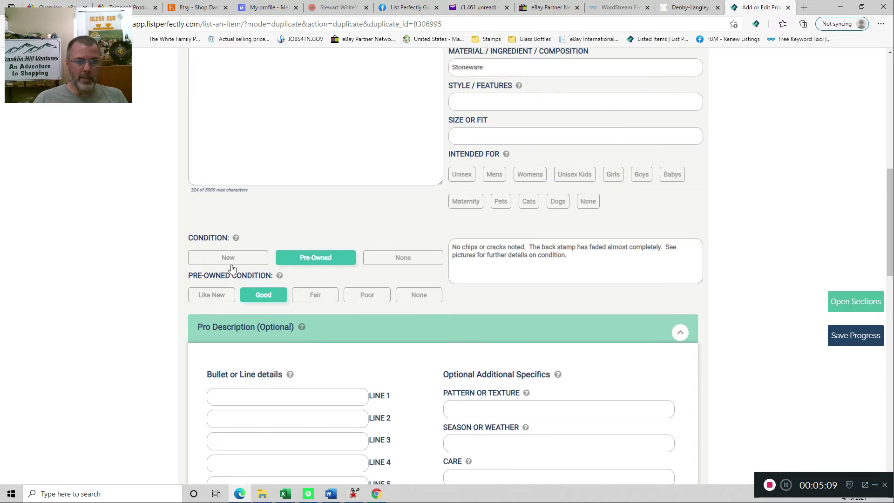
scroll(253, 300, up, 1)
scroll(263, 362, down, 3)
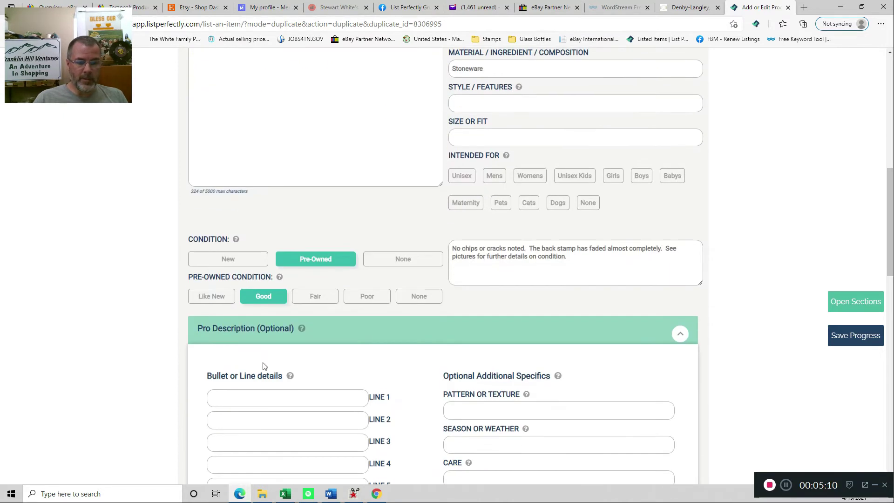
click(264, 331)
scroll(221, 347, down, 3)
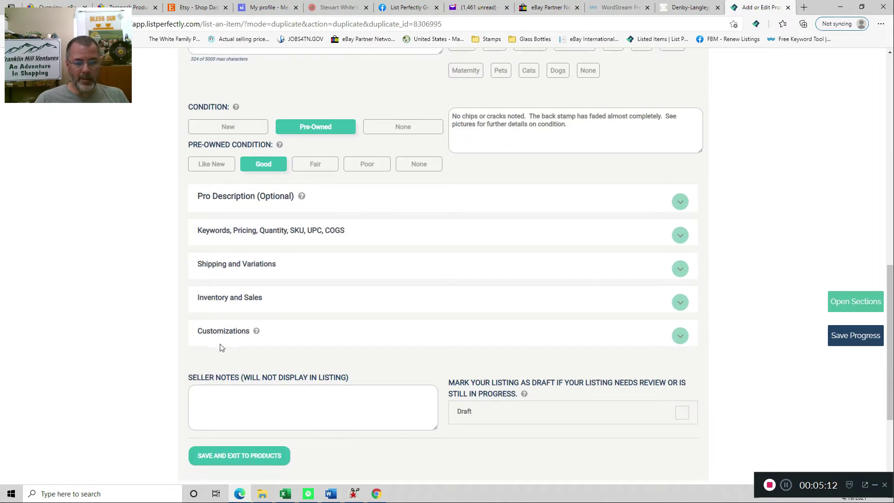
Step: Enter COGS 3 and price 18, and edit the SKU to P3-CPM
click(267, 234)
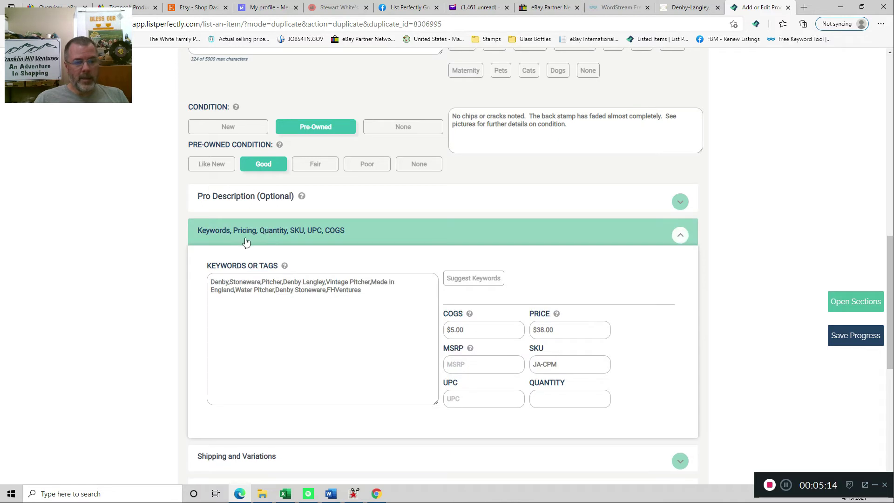
triple_click(477, 327)
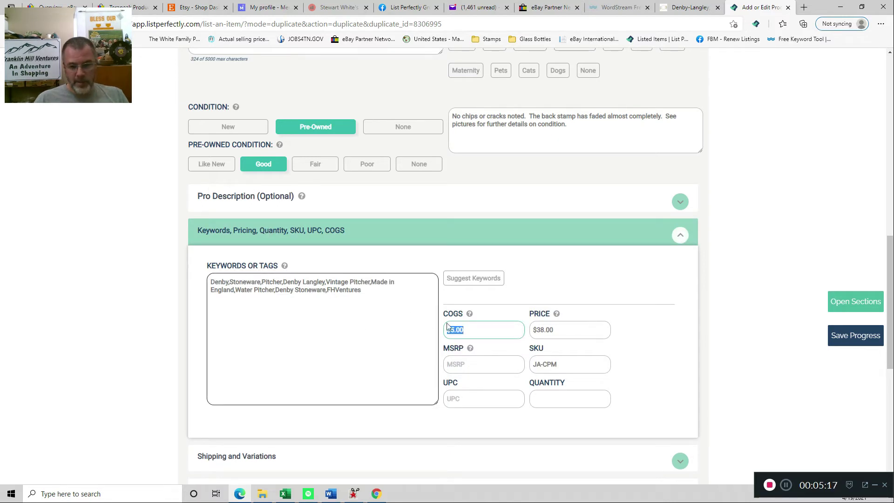
text(3)
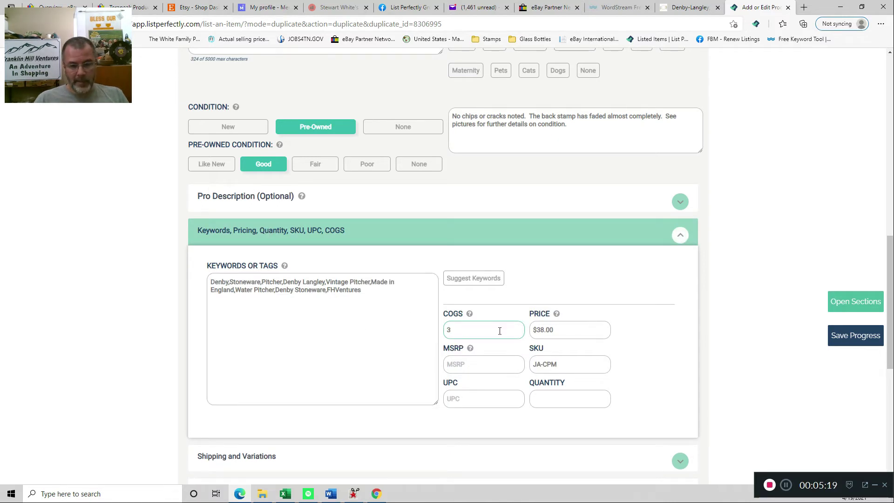
key(Tab)
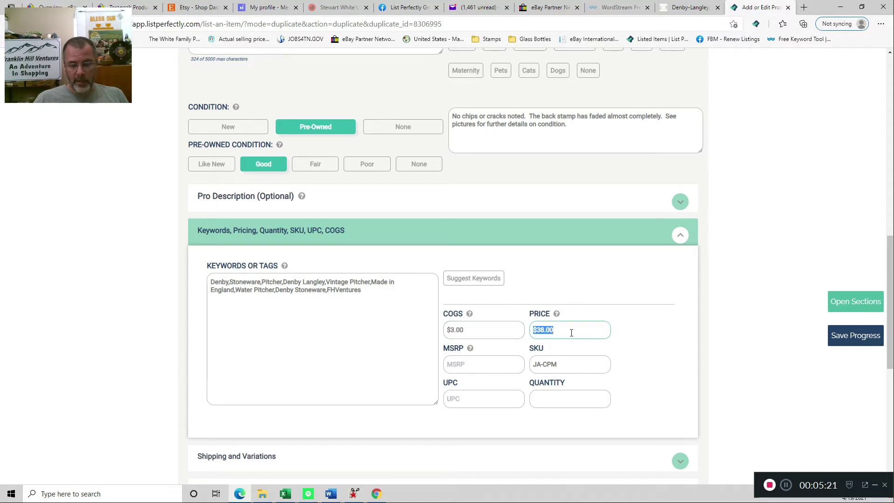
text(20)
key(BackSpace)
key(BackSpace)
text(18)
key(Tab)
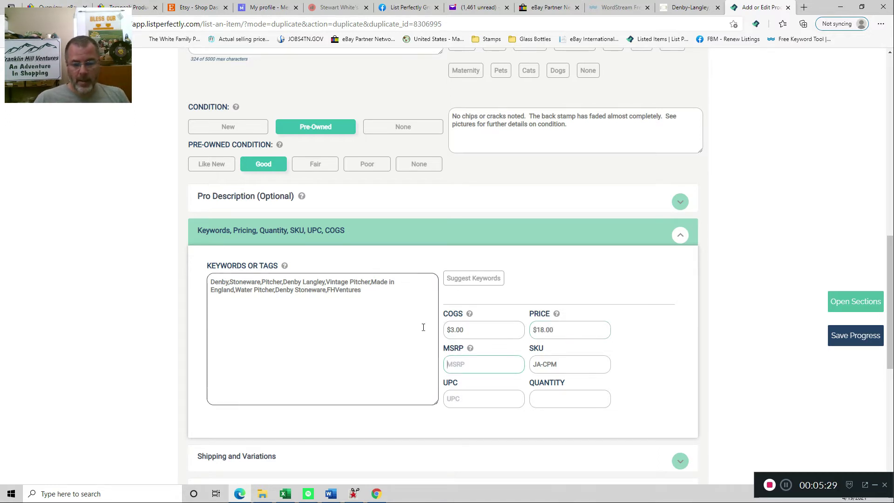
click(535, 364)
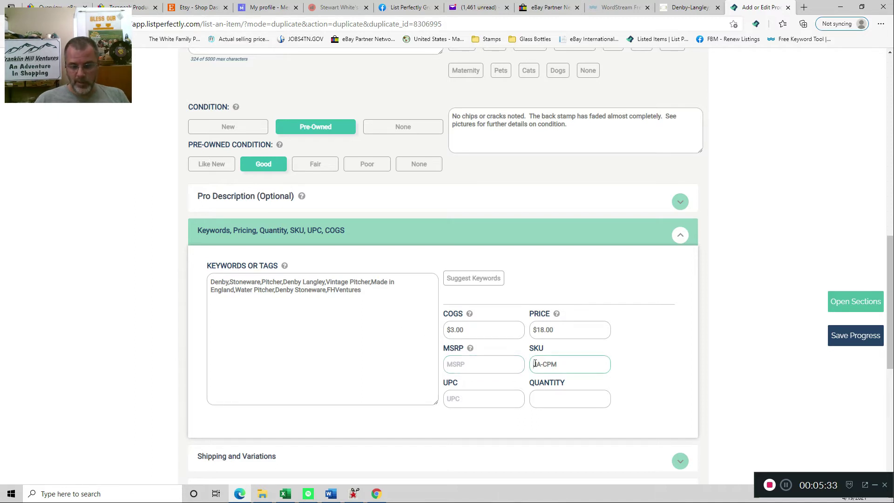
key(Delete)
key(Delete)
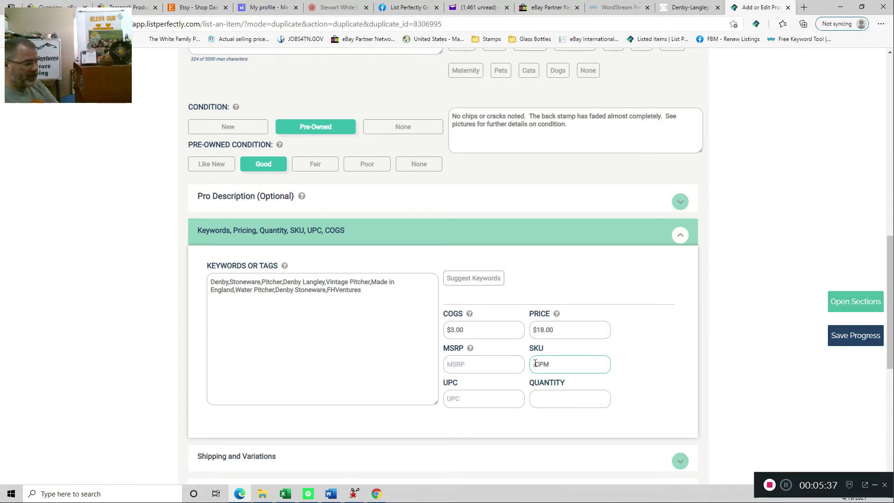
text(3-)
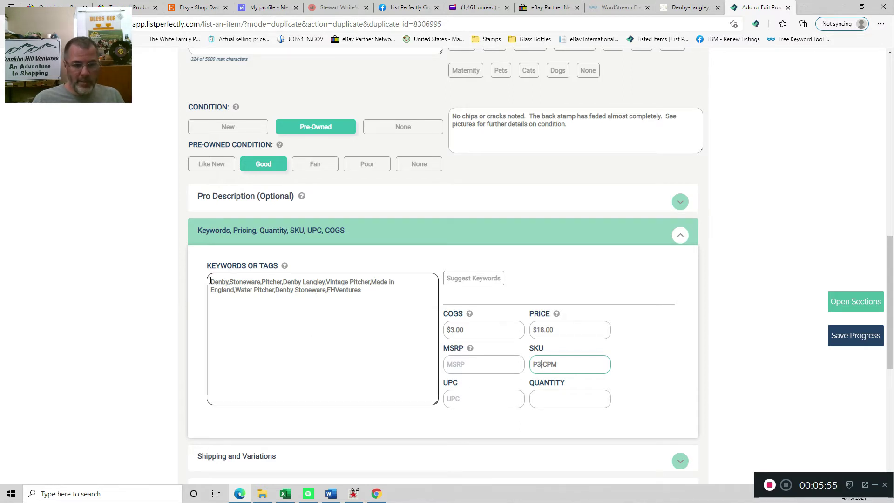
Step: Replace both 'Pitcher' keywords with 'Butter Dish' and 'Water Pitcher' with 'Covered Butter'
double_click(271, 282)
text(Butter Dish)
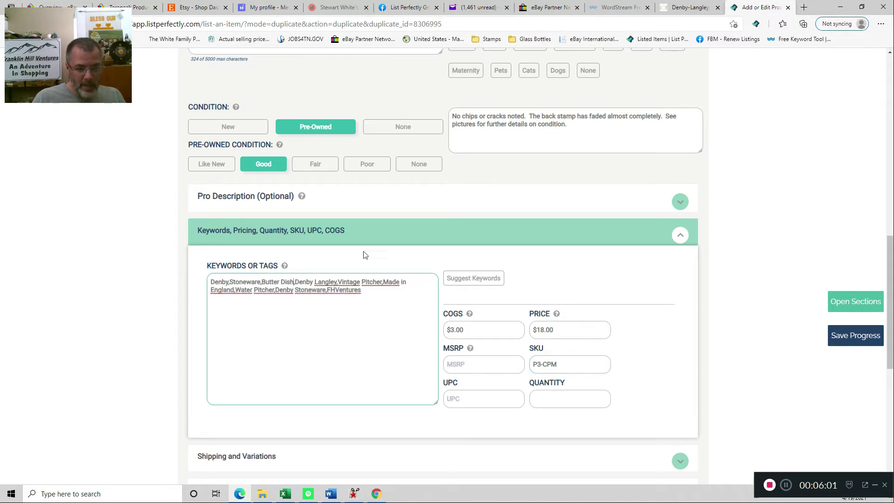
double_click(371, 282)
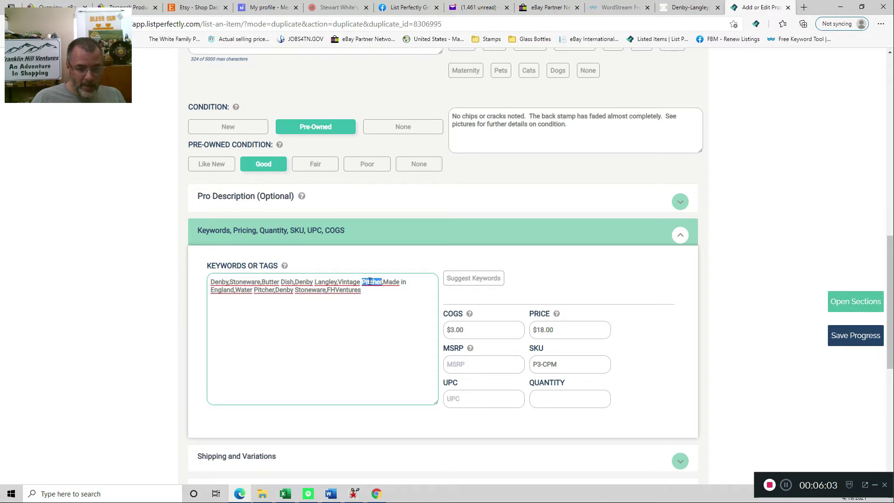
text(Butter Dish)
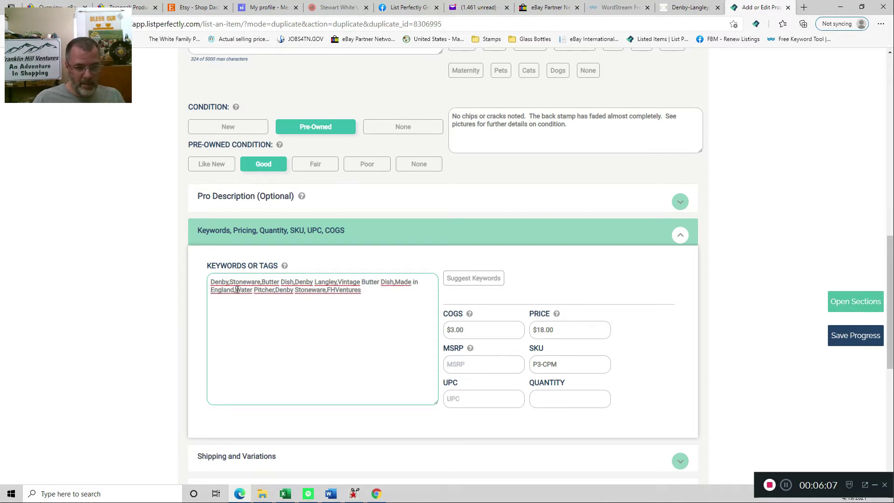
drag(275, 289, 236, 290)
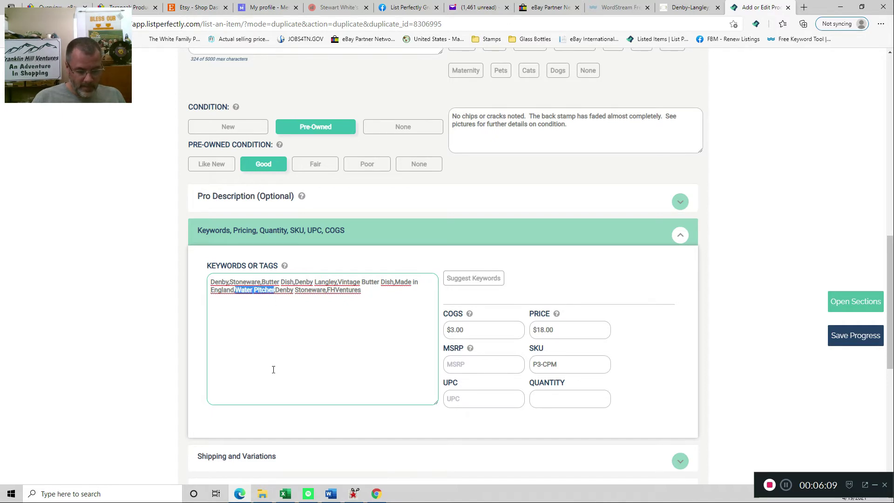
key(BackSpace)
text(Covered)
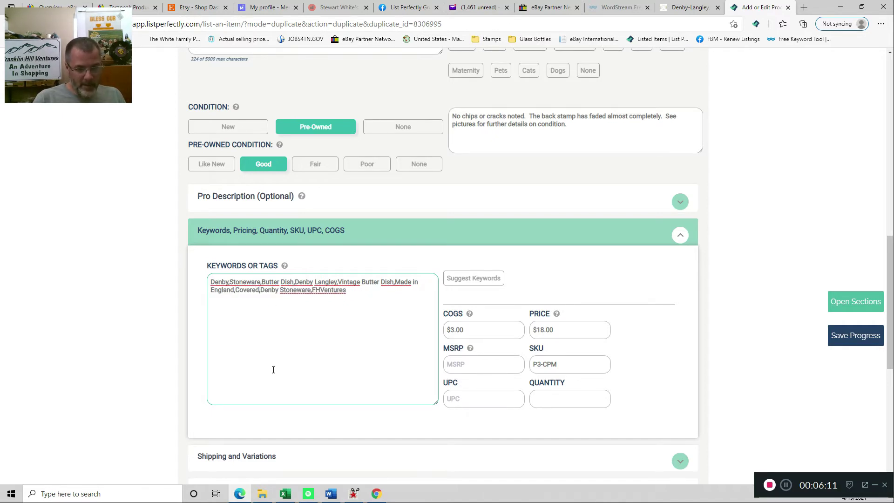
text( Butter)
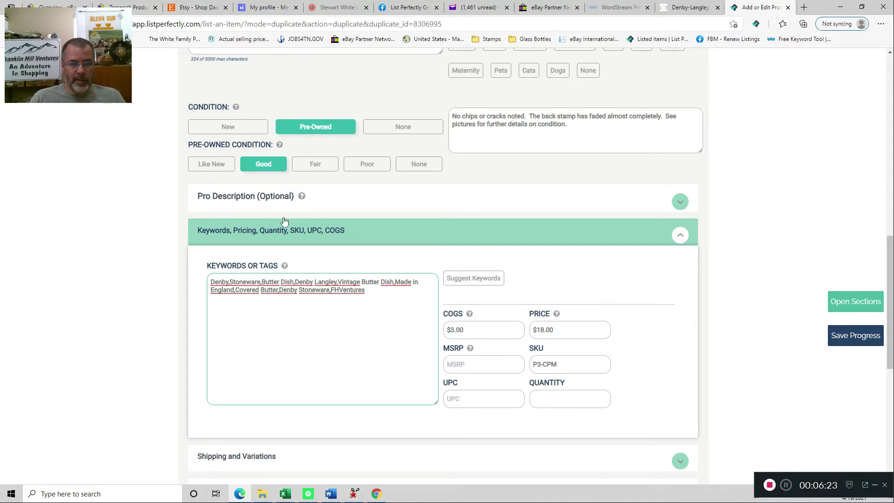
Step: Enter a 2 lb 3 oz shipping weight and 12 x 12 x 8 package dimensions
scroll(247, 322, down, 3)
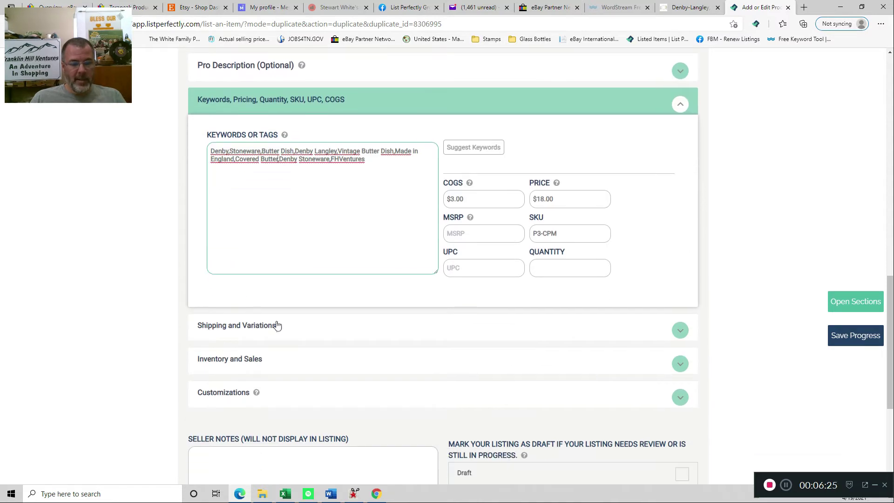
click(259, 326)
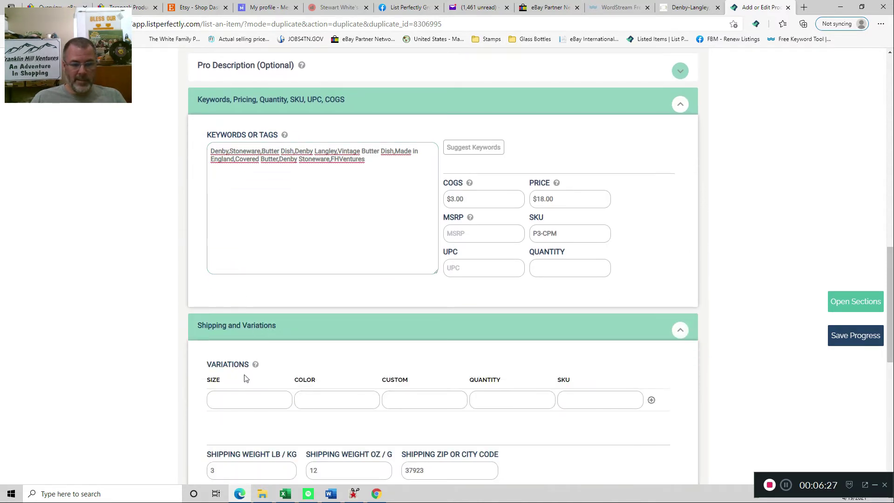
scroll(246, 374, down, 3)
drag(229, 340, 160, 339)
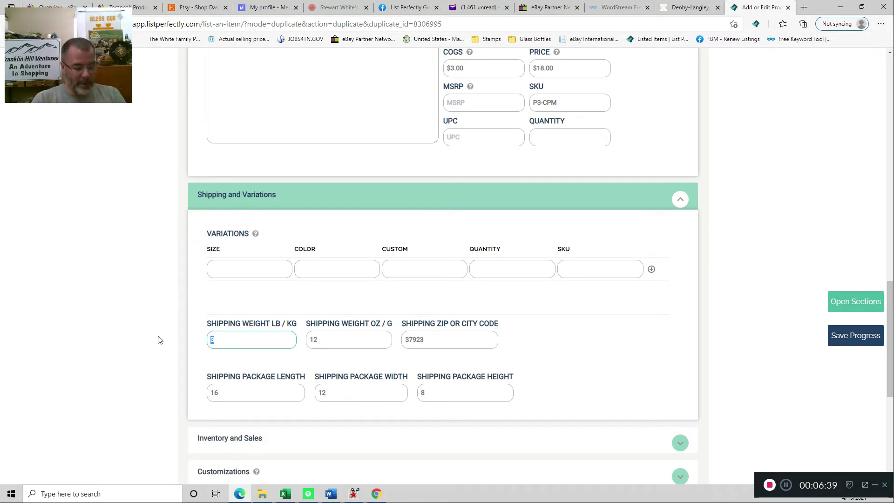
key(Tab)
text(3)
key(Tab)
key(Tab)
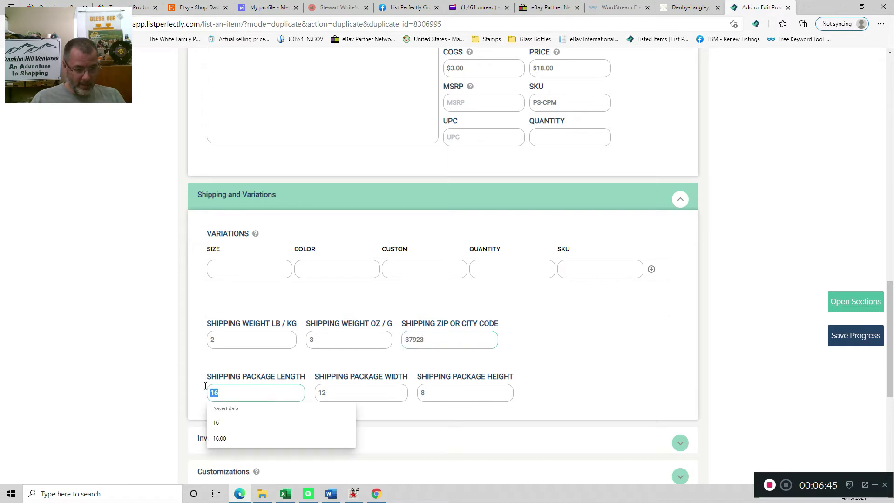
text(12)
key(Tab)
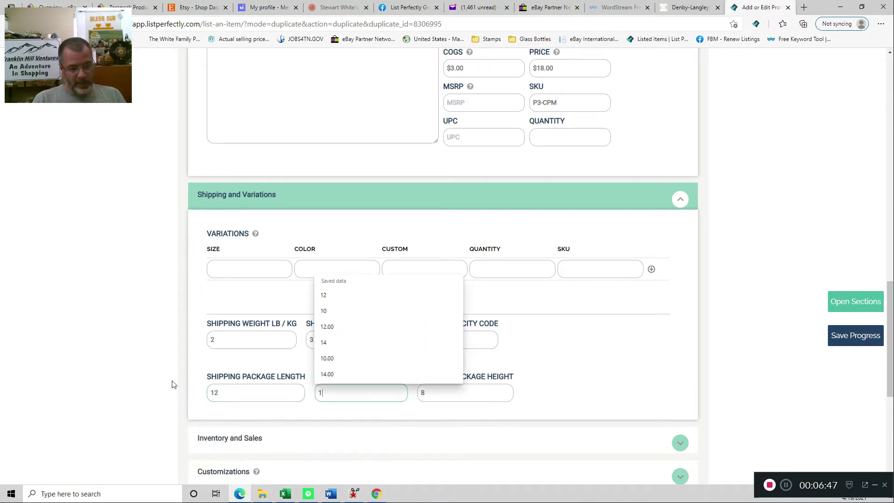
key(Tab)
text(8)
key(Tab)
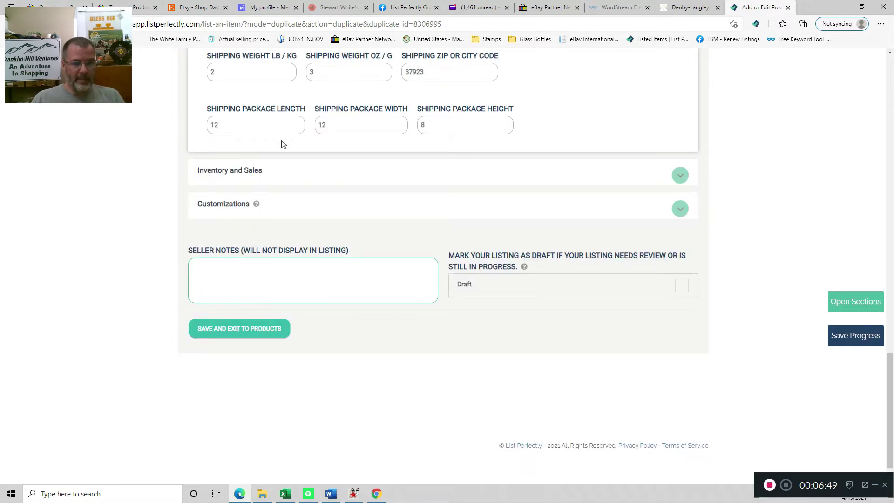
scroll(326, 232, up, 5)
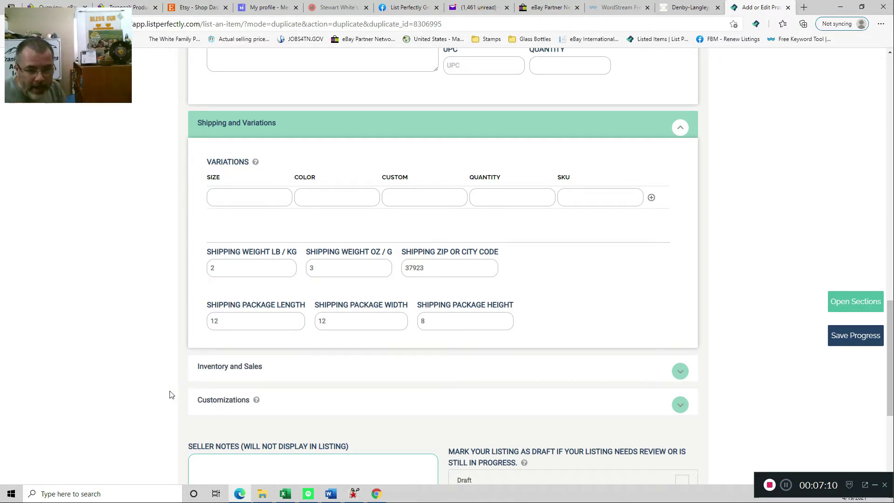
Step: Unmark eBay, Etsy, Mercari, Facebook, Depop and Instagram as sold
click(243, 366)
scroll(243, 367, down, 4)
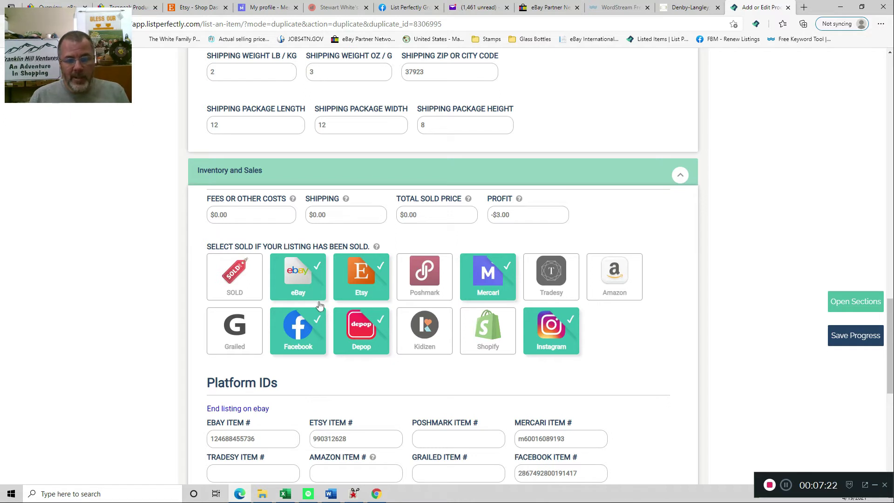
click(297, 282)
click(387, 272)
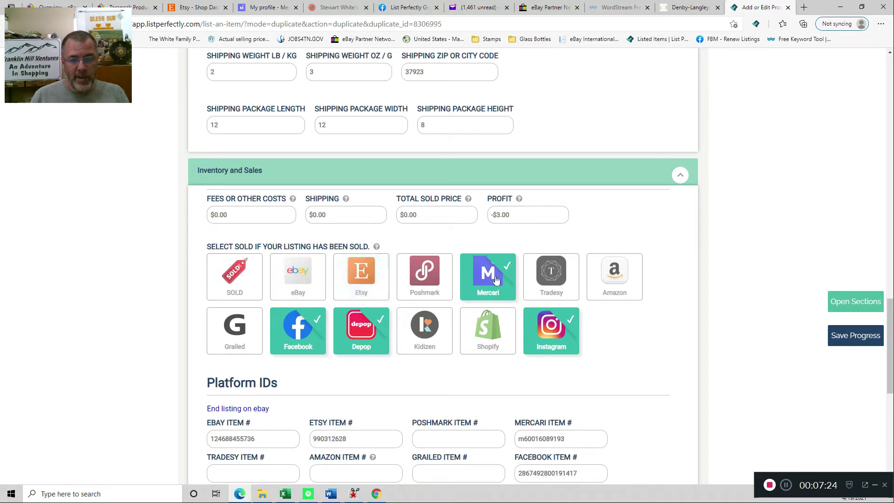
click(488, 276)
click(298, 327)
click(370, 325)
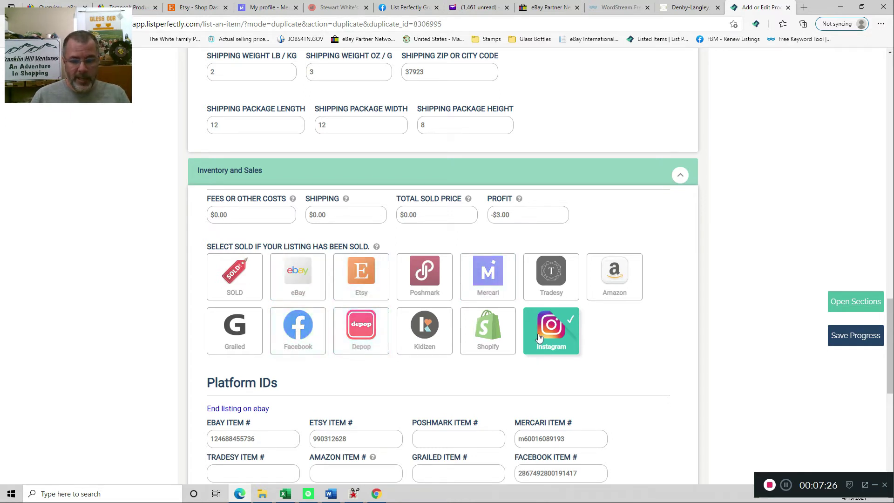
click(552, 328)
Step: Clear all copied Platform ID item numbers and save the listing to Products
scroll(551, 328, down, 4)
drag(255, 242, 153, 239)
key(BackSpace)
key(Tab)
key(BackSpace)
key(Tab)
key(Tab)
key(BackSpace)
key(Tab)
key(Tab)
text(qq)
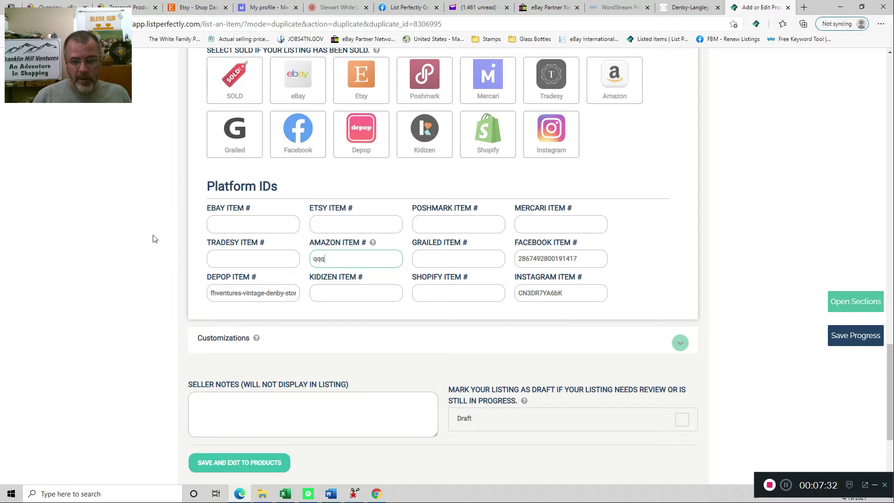
key(Tab)
key(BackSpace)
key(Tab)
key(BackSpace)
key(Tab)
key(Tab)
key(Tab)
key(BackSpace)
scroll(154, 238, down, 2)
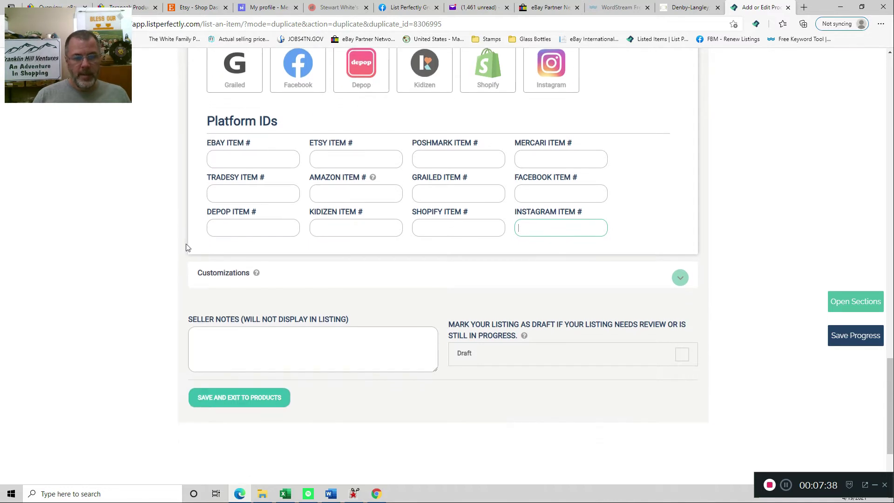
click(242, 408)
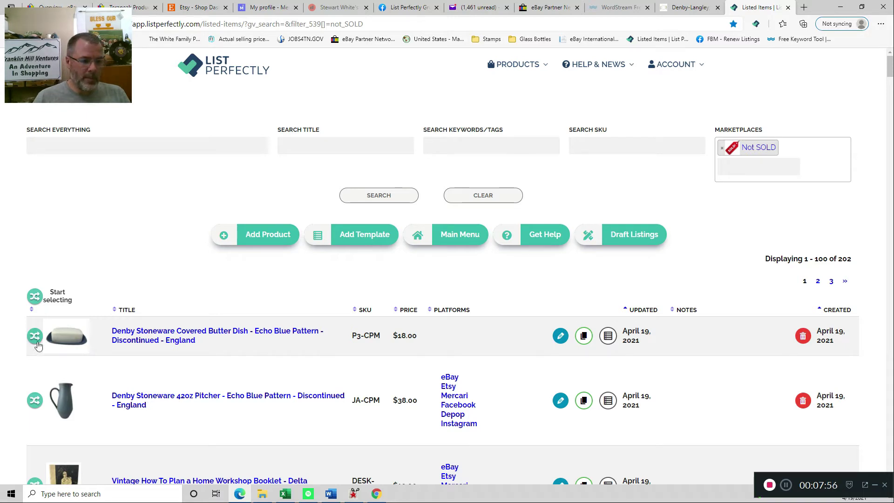
Step: Open the butter dish product page and copy the listing to Facebook Marketplace and Depop
click(140, 334)
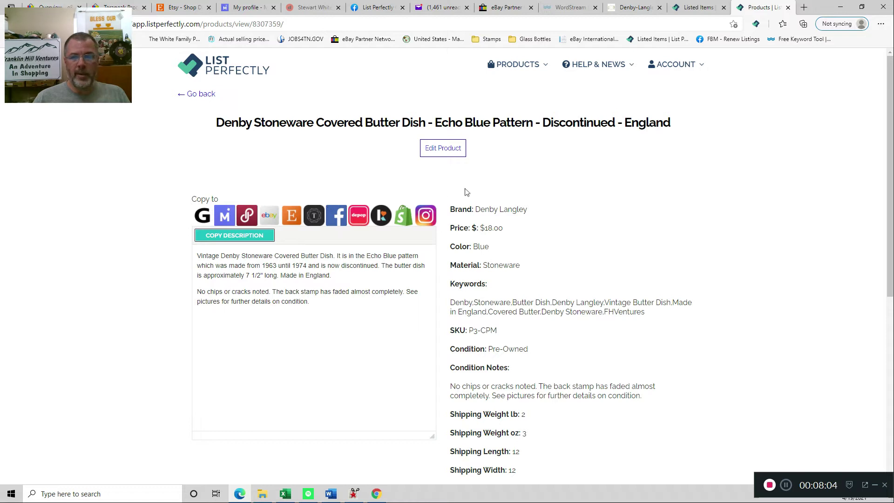
click(724, 9)
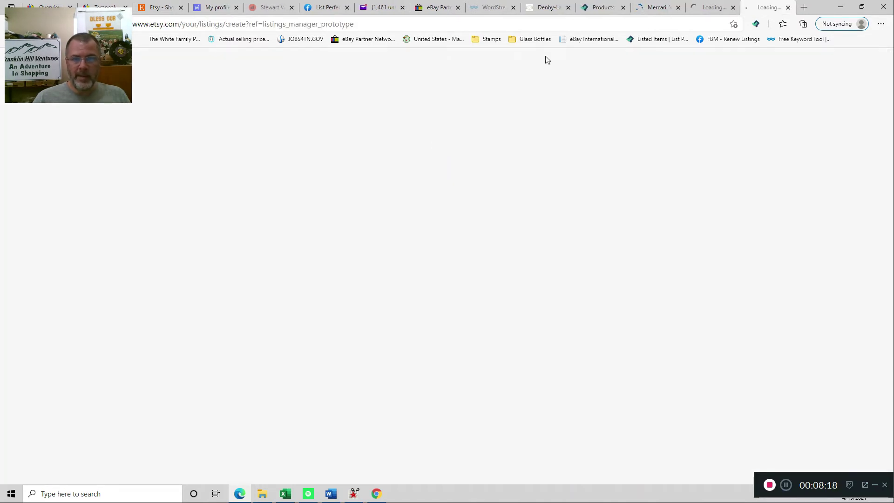
click(621, 7)
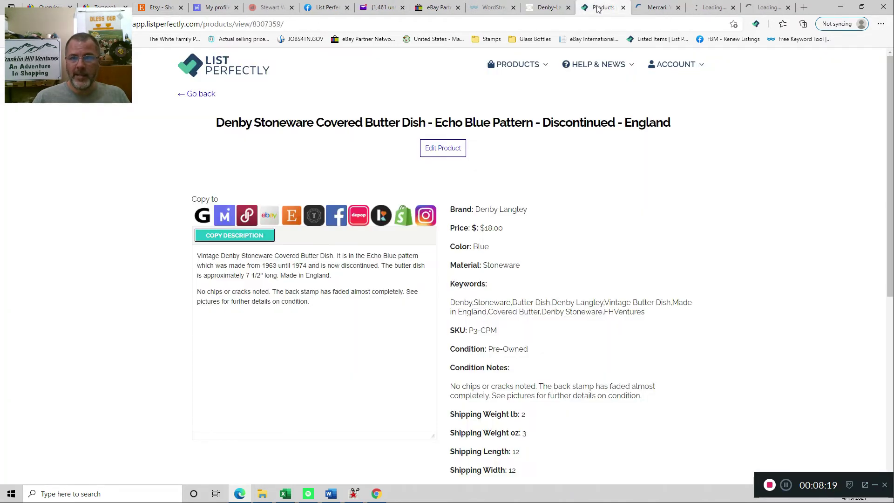
click(337, 215)
click(565, 7)
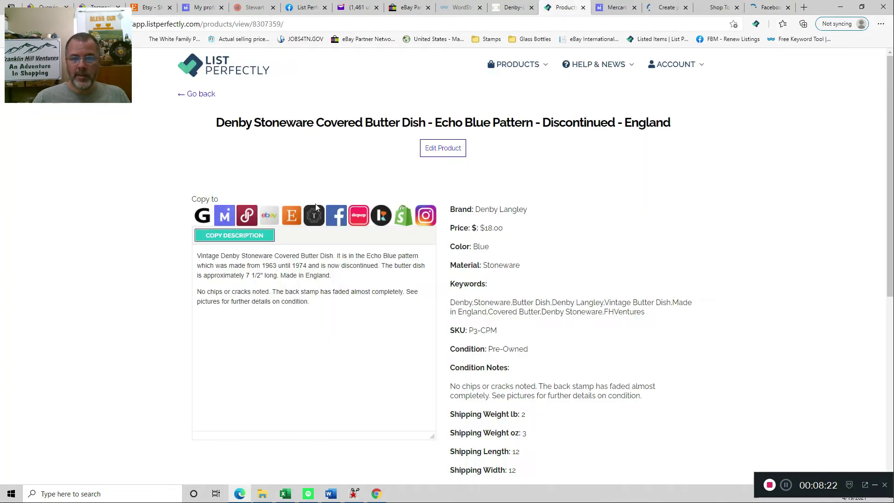
click(359, 215)
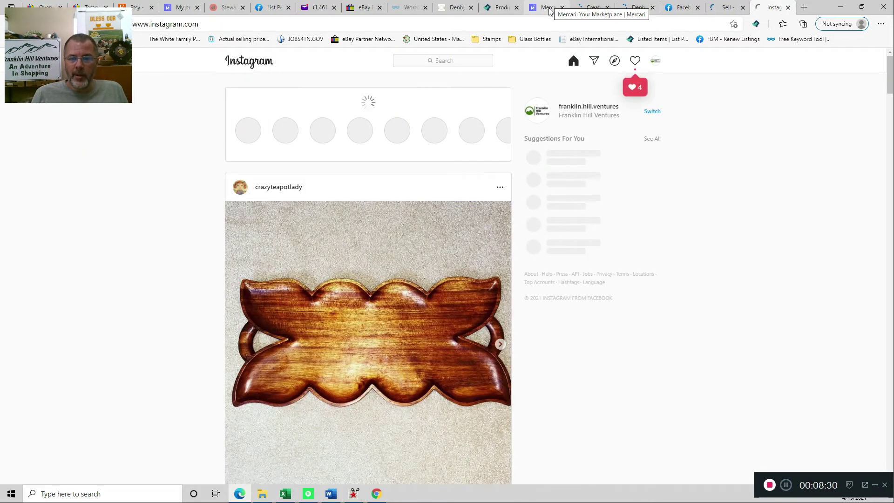
Step: End the Mercari title with 'Echo' so it reads 'Denby Stoneware Covered Butter Dish Echo' (40/40)
click(550, 10)
scroll(295, 244, up, 4)
scroll(295, 245, up, 5)
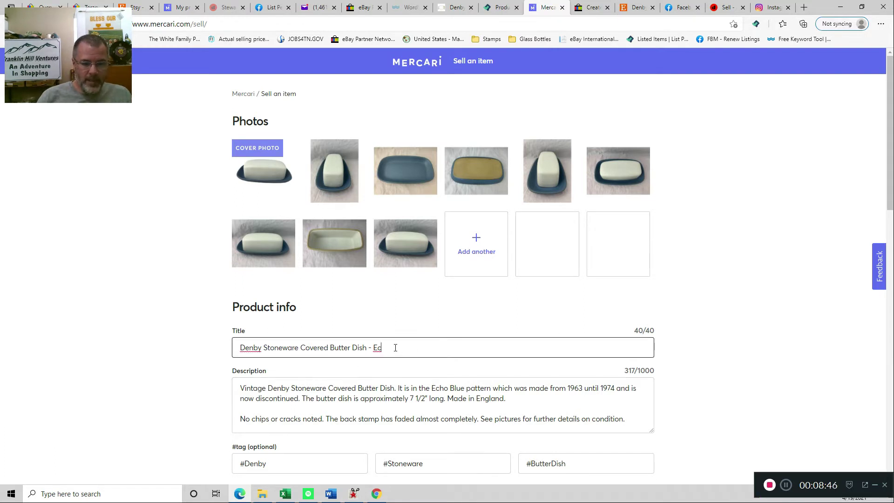
key(BackSpace)
key(BackSpace)
text(Echo)
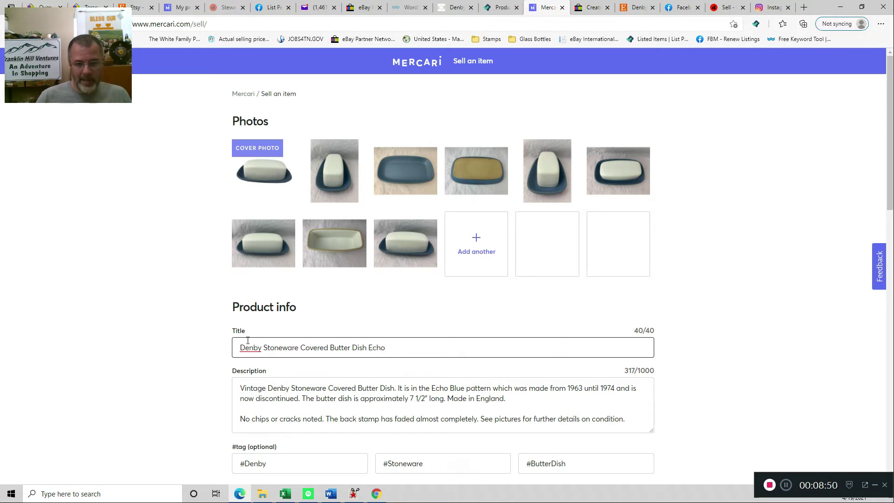
scroll(239, 354, down, 1)
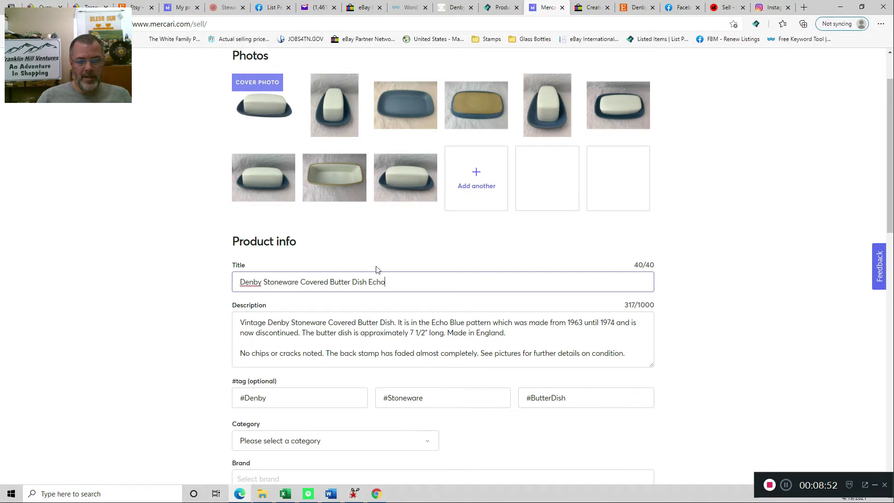
scroll(326, 304, down, 1)
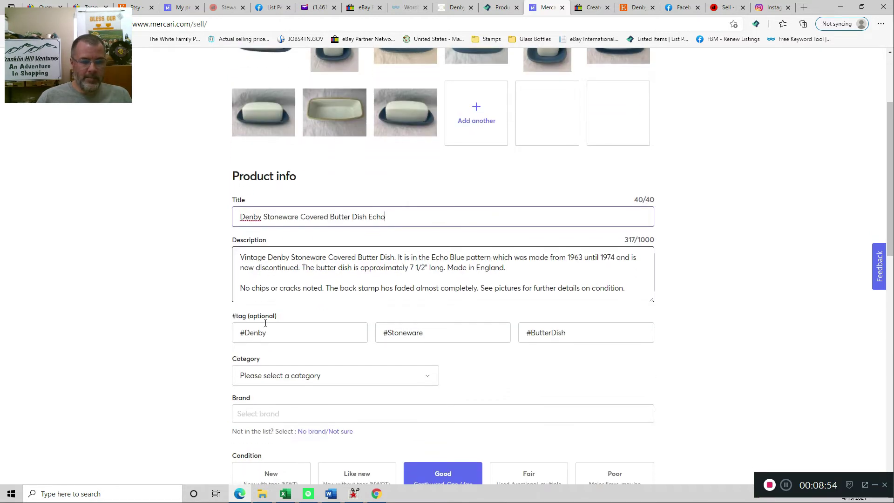
Step: Categorize the Mercari item as Vintage & collectibles > Serving > Butter dish
key(Tab)
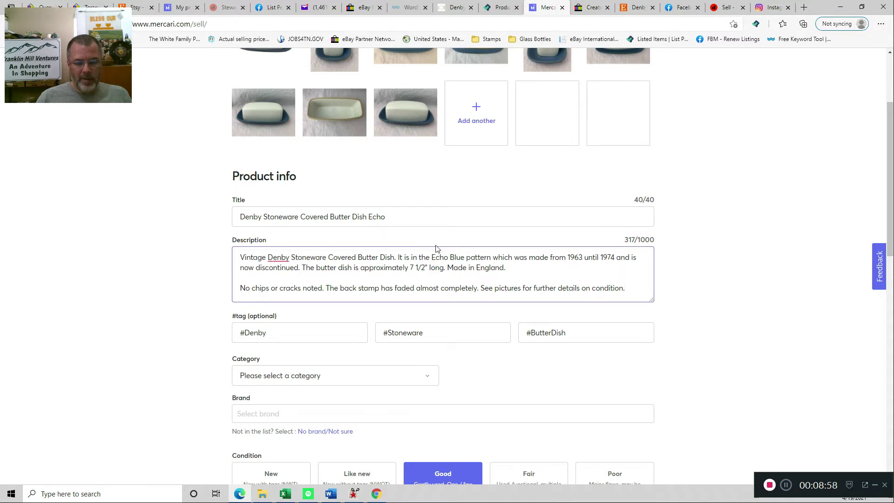
click(329, 408)
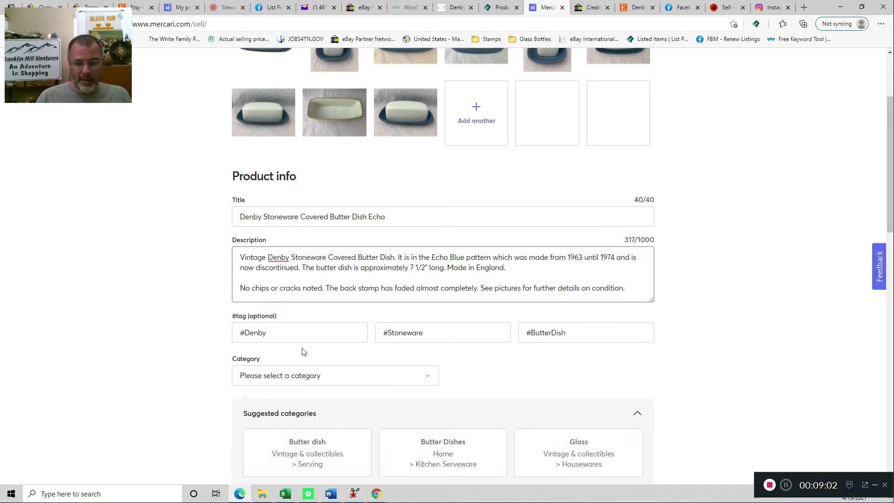
click(312, 333)
click(266, 274)
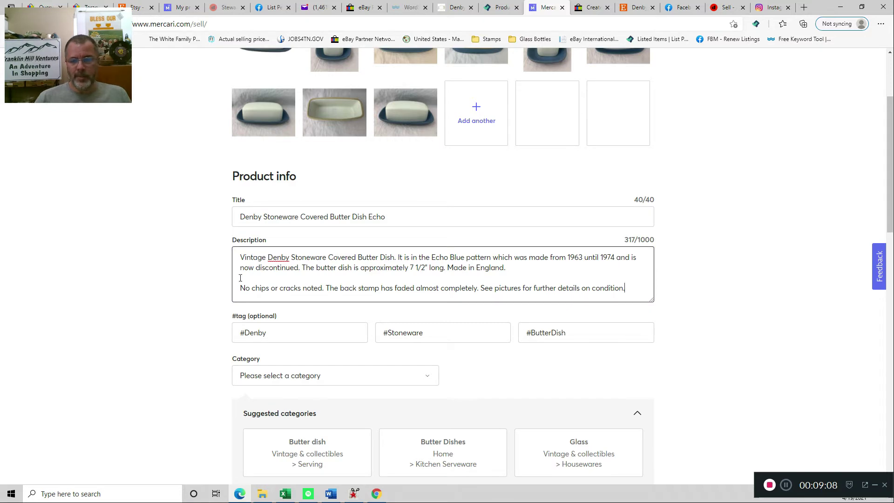
key(Tab)
key(Tab)
key(Tab)
key(Tab)
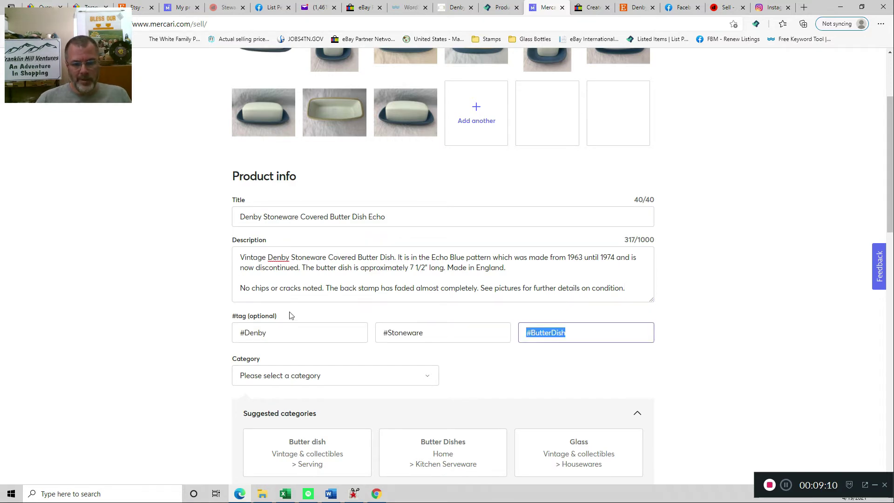
scroll(255, 375, down, 3)
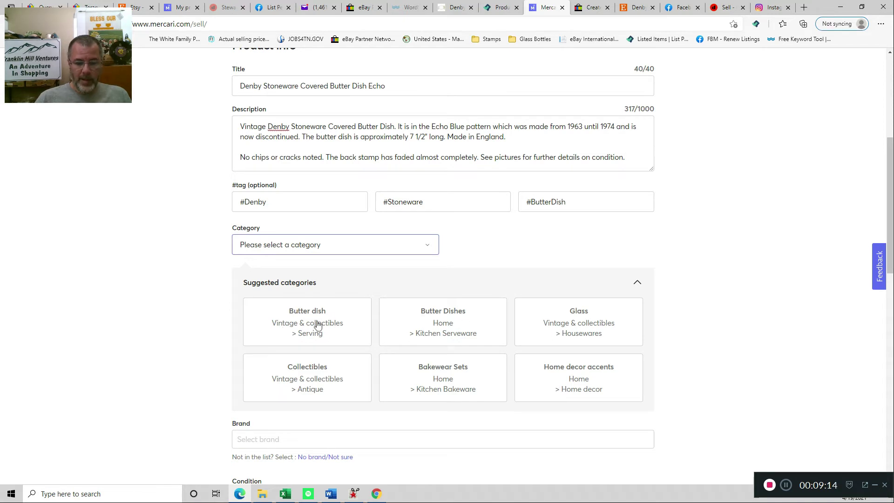
click(302, 326)
click(274, 350)
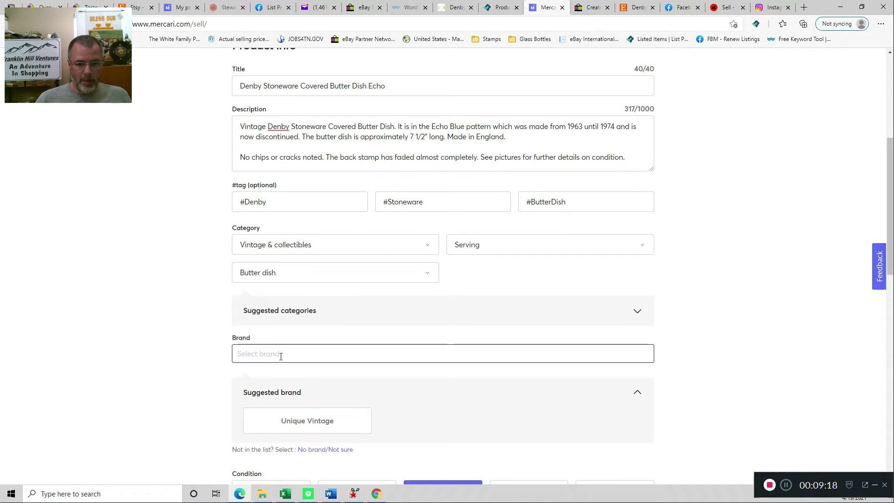
Step: Set the brand to Denby
text(Deby)
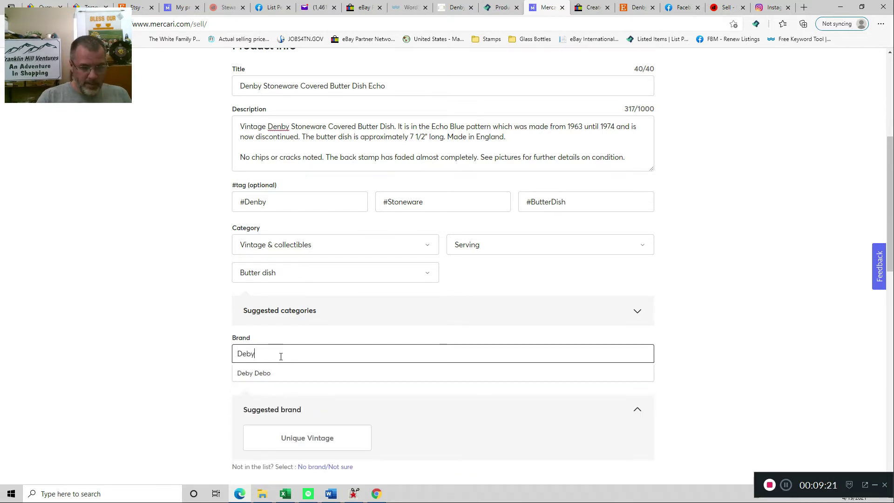
key(BackSpace)
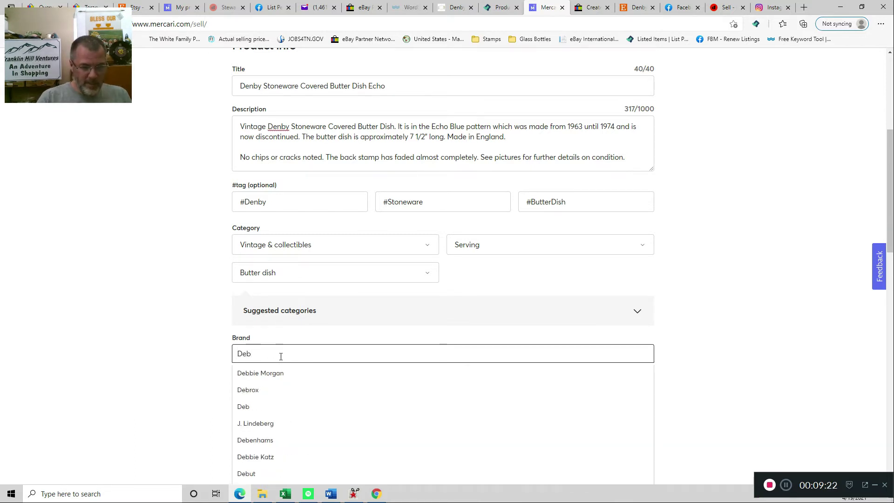
text(nby)
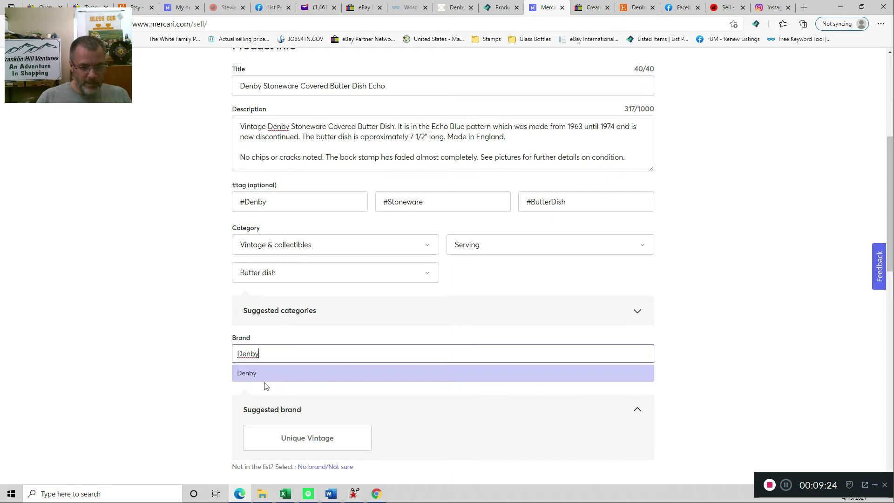
click(261, 378)
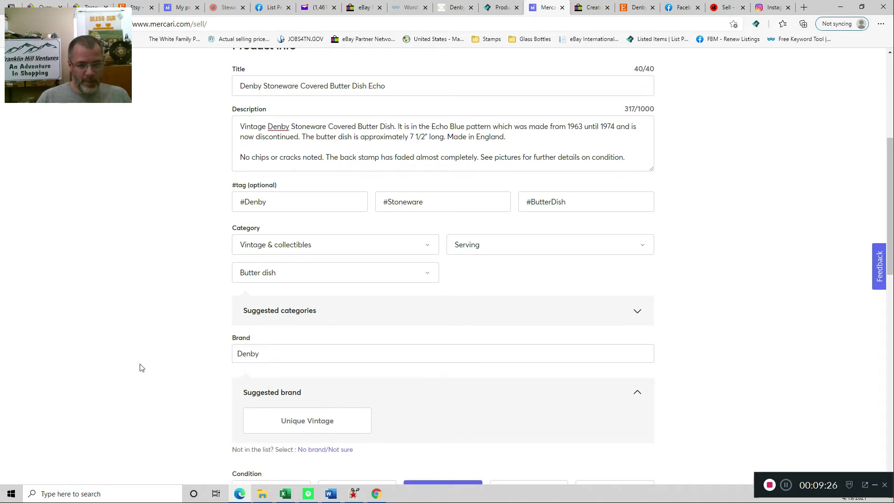
scroll(142, 368, down, 3)
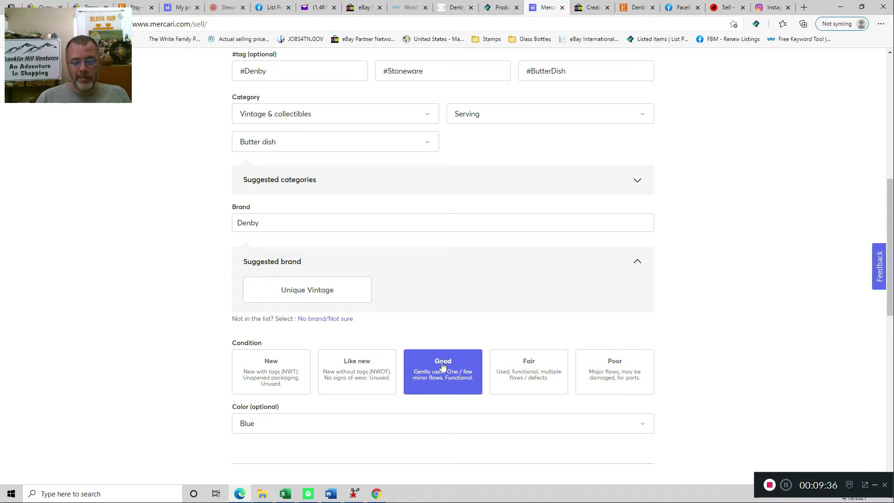
scroll(419, 365, down, 4)
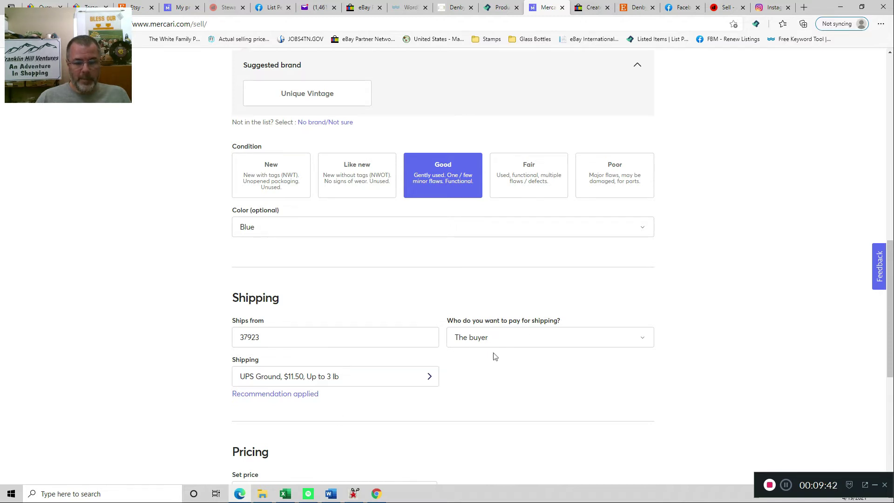
Step: Choose USPS Priority Mail shipping at $12.00 for the butter dish
click(296, 378)
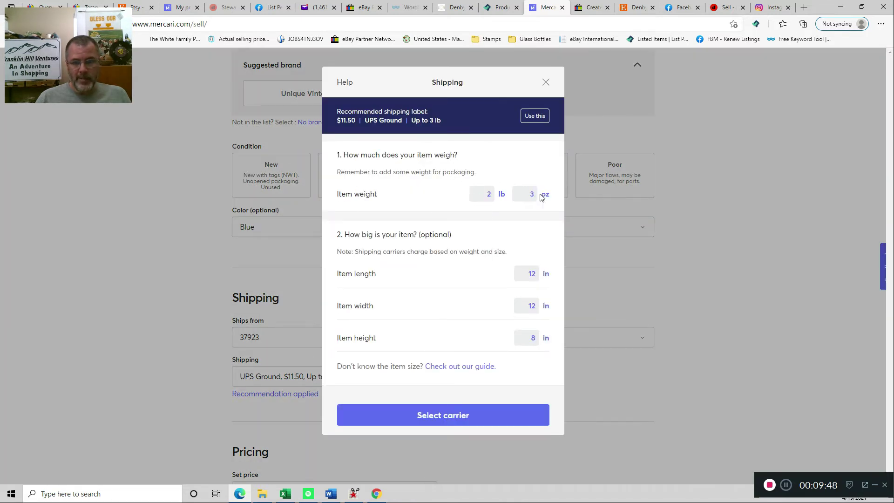
click(463, 421)
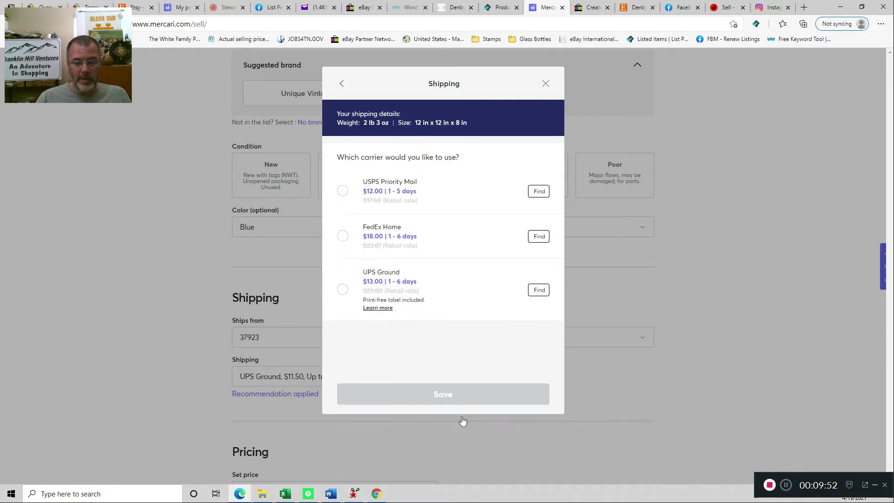
click(345, 192)
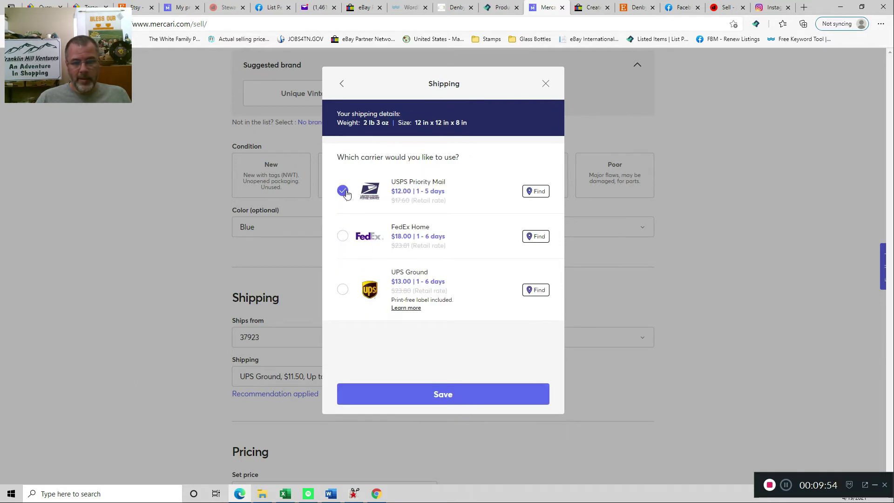
click(442, 394)
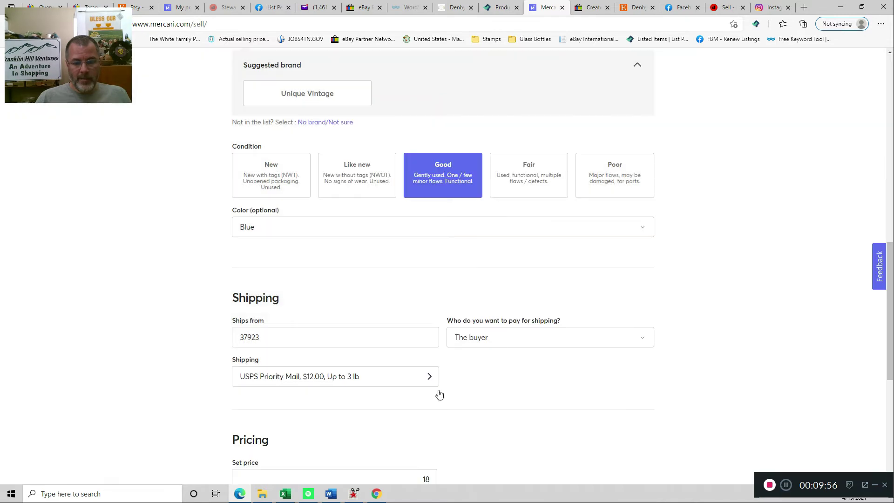
Step: Turn smart pricing off and publish the $18 listing on Mercari
scroll(304, 347, down, 2)
scroll(303, 347, down, 1)
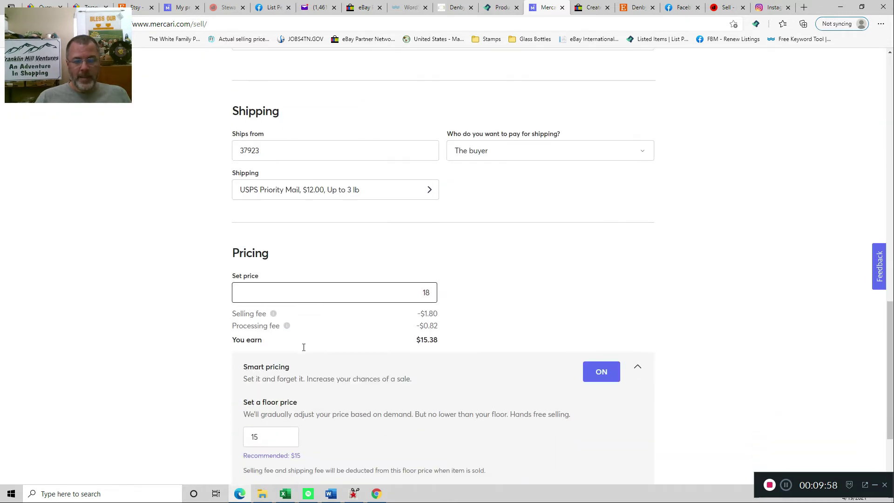
scroll(303, 348, down, 2)
click(607, 302)
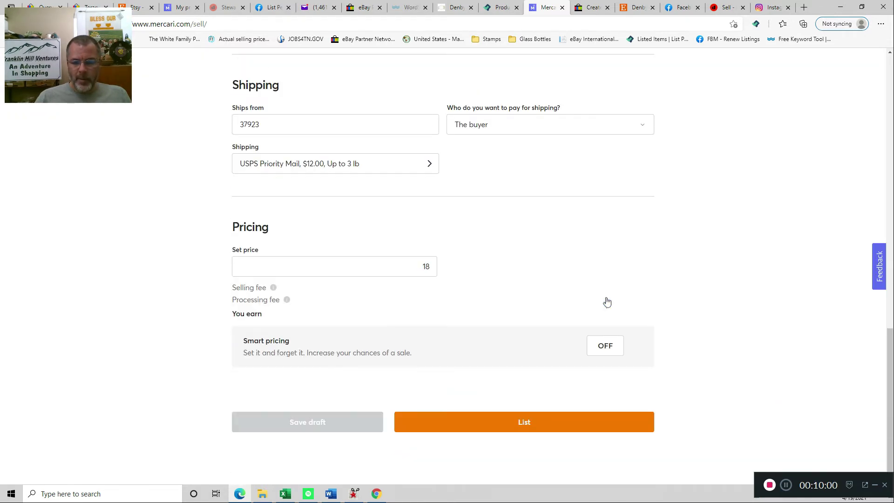
click(534, 431)
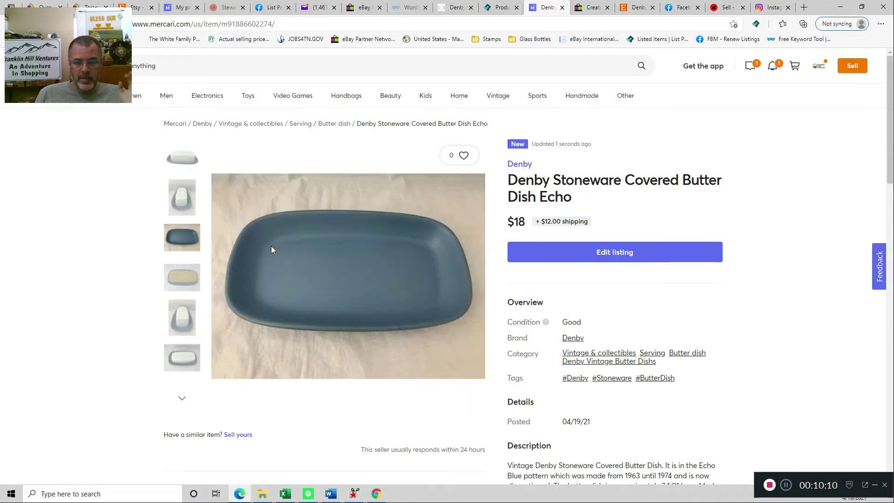
Step: Set the eBay store category to Household > Dinnerware & China
click(562, 8)
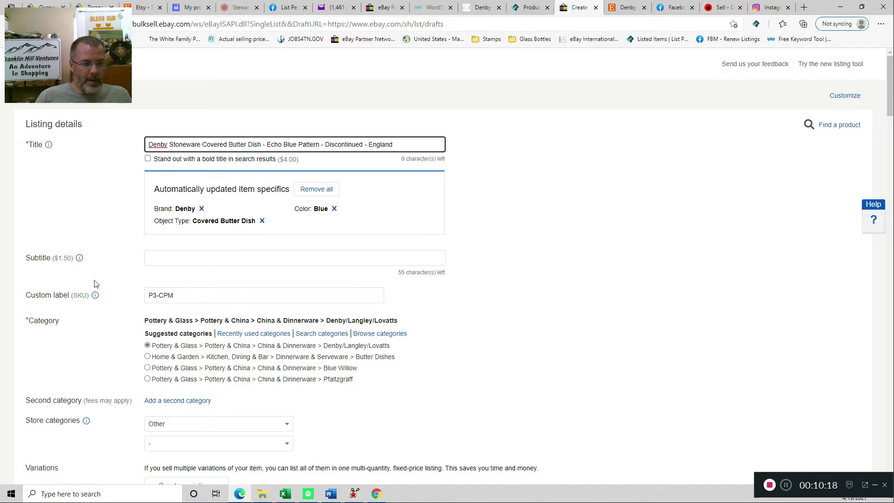
scroll(261, 205, down, 3)
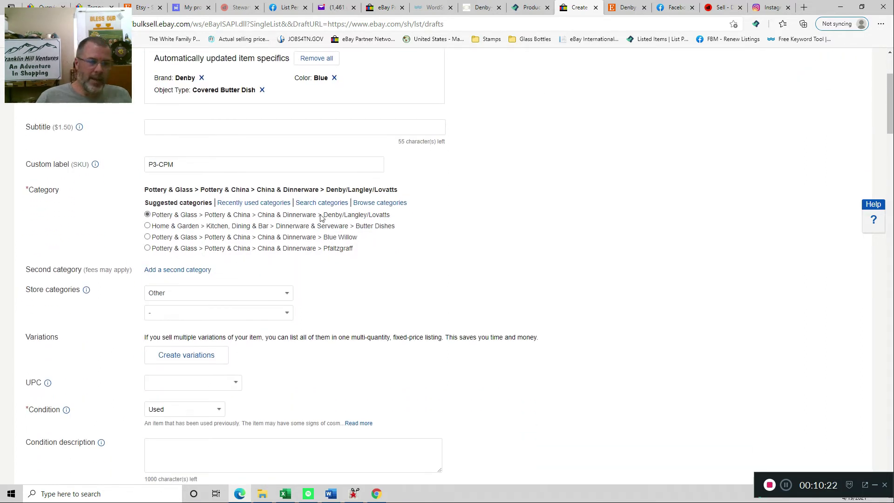
click(168, 293)
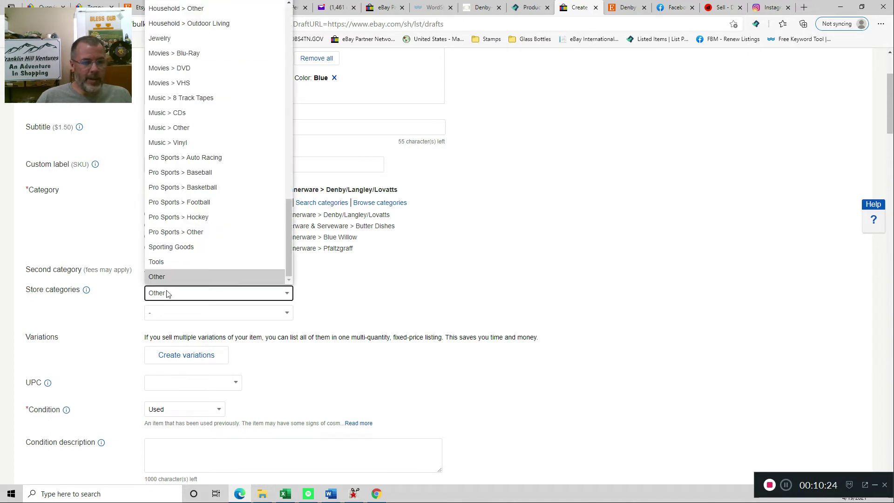
drag(292, 233, 291, 147)
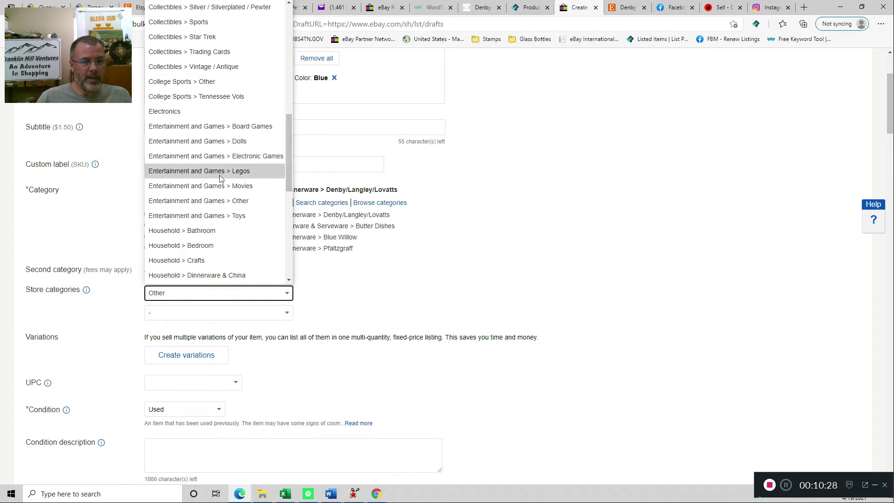
scroll(203, 253, down, 1)
click(200, 236)
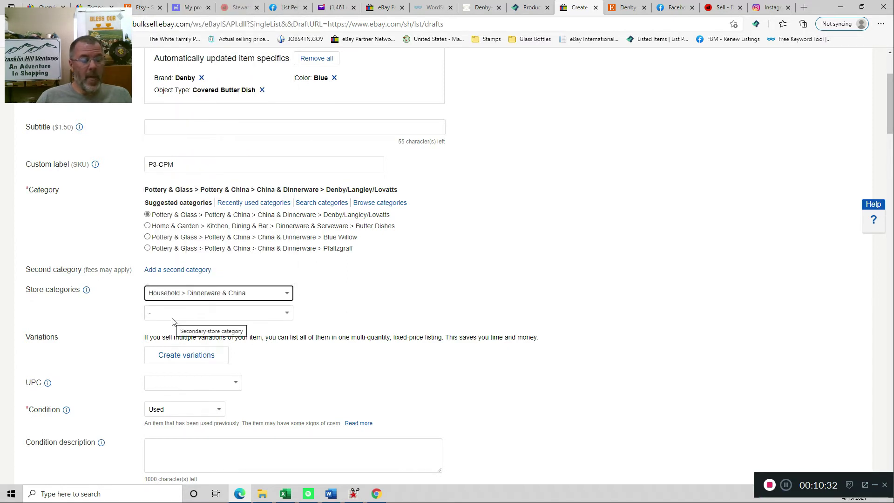
Step: Mark the UPC as Does not apply
click(239, 385)
click(179, 408)
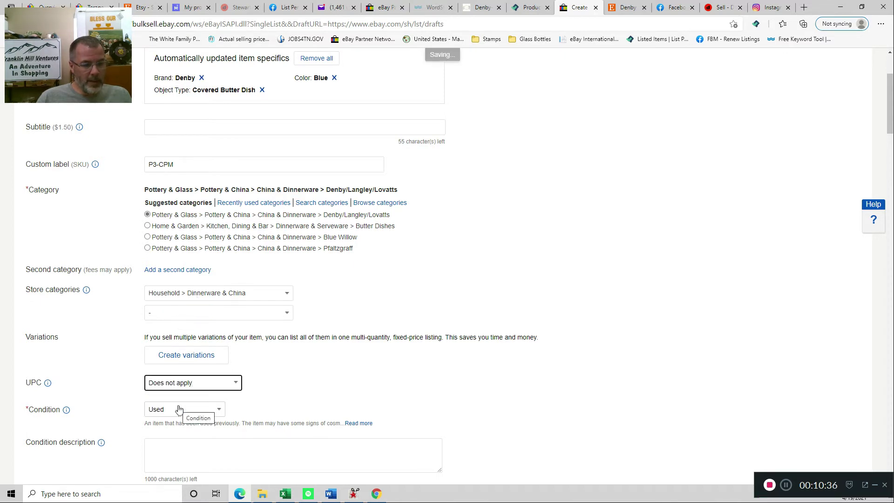
click(154, 450)
scroll(154, 450, down, 4)
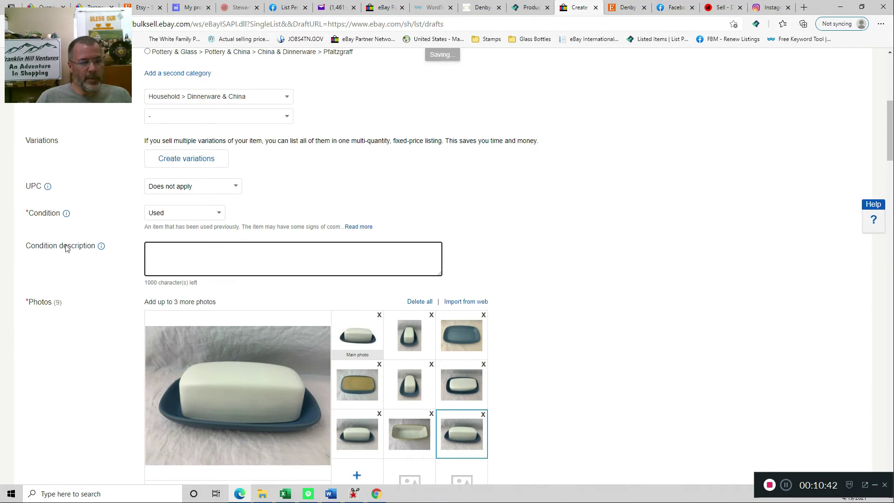
Step: Copy the no-chips, faded-back-stamp sentence from the description into the condition description
scroll(107, 261, down, 3)
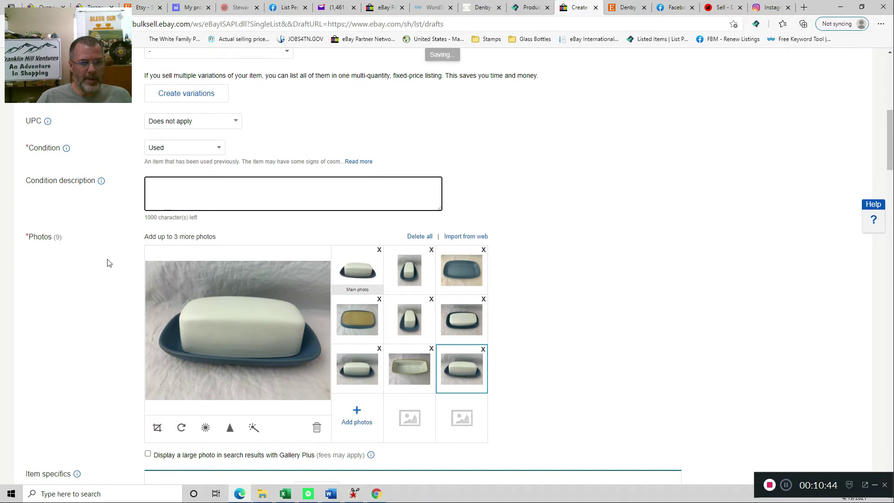
scroll(114, 200, down, 15)
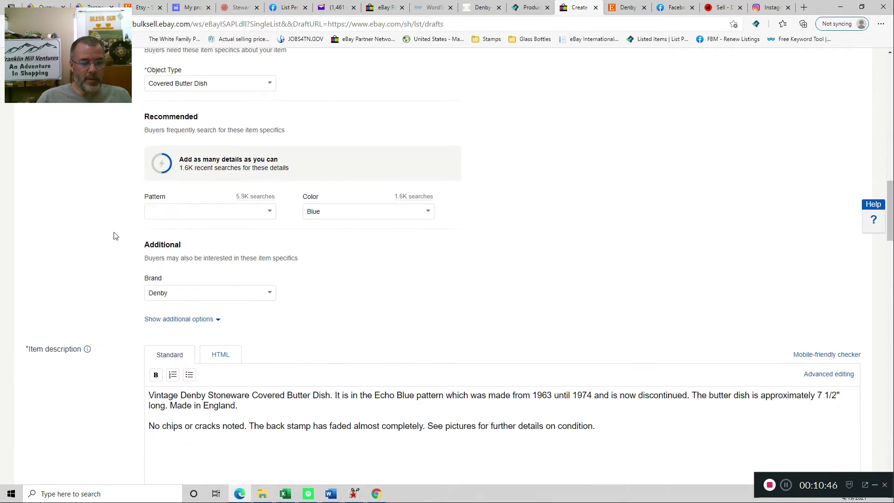
drag(149, 153, 254, 154)
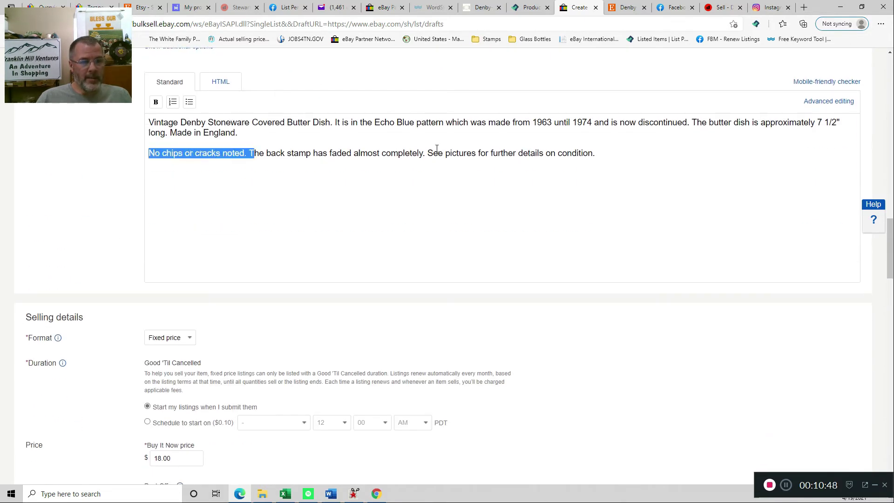
triple_click(671, 168)
key(ctrl+c)
scroll(356, 109, up, 15)
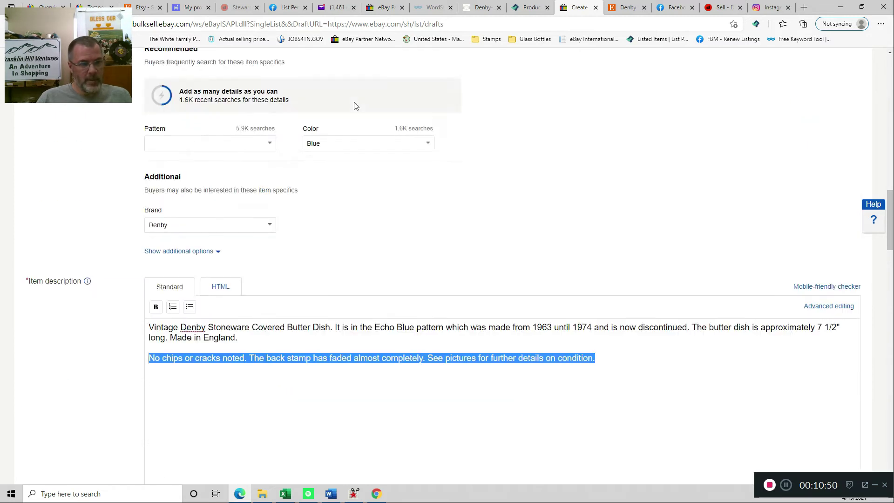
scroll(357, 111, up, 3)
click(201, 260)
key(ctrl+v)
Step: Turn on Gallery Plus for a large search photo
scroll(206, 257, down, 1)
scroll(206, 258, down, 2)
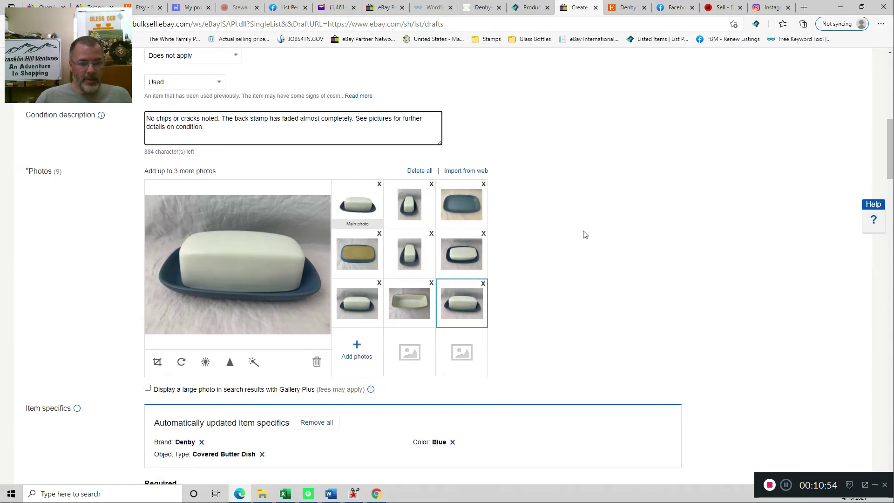
click(148, 389)
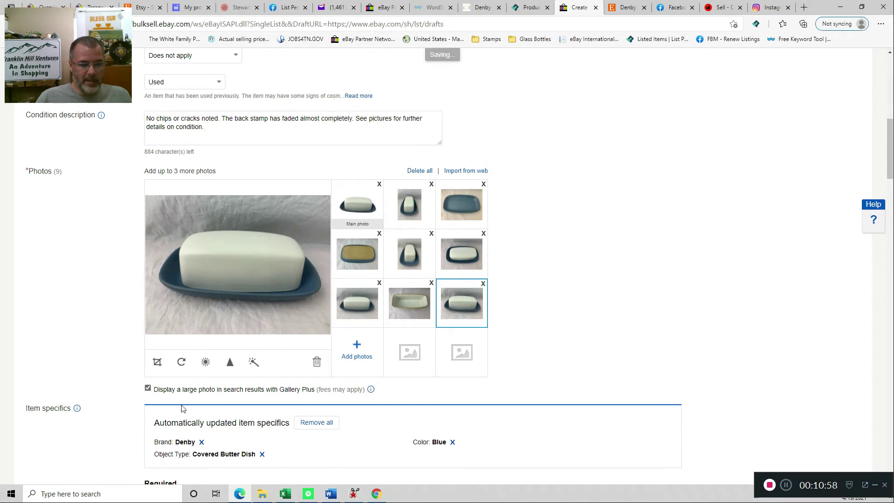
Step: Crop the main photo around the dish, then discard the auto-adjustment
click(357, 206)
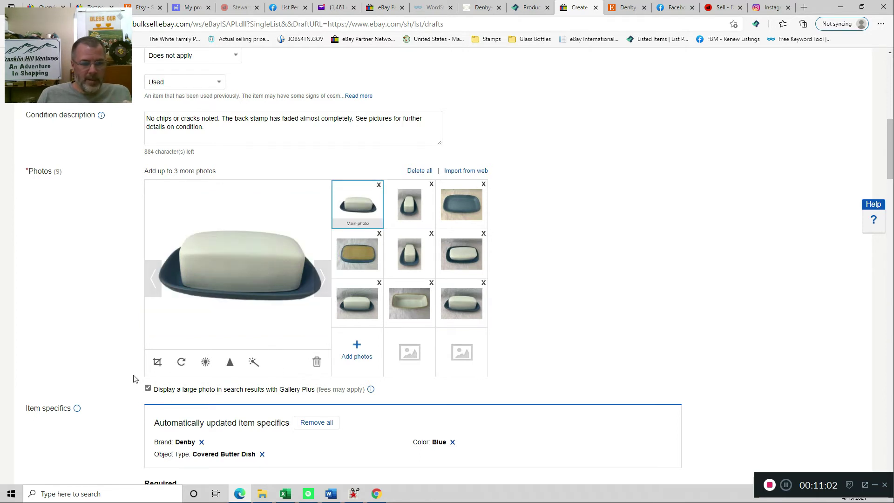
click(157, 362)
drag(246, 258, 194, 248)
drag(218, 288, 325, 315)
click(279, 362)
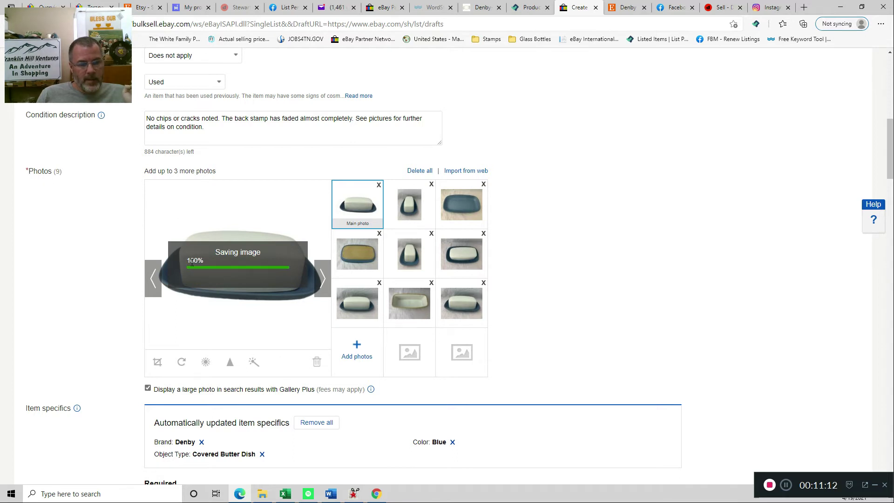
click(253, 363)
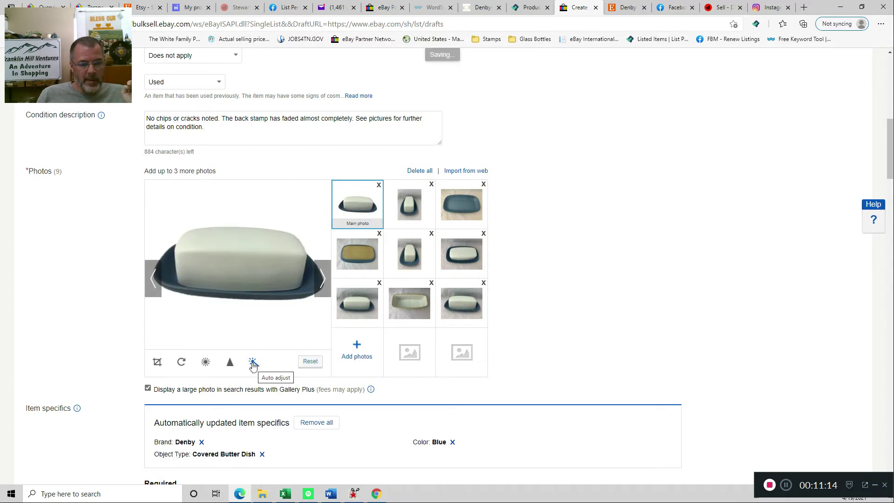
click(253, 363)
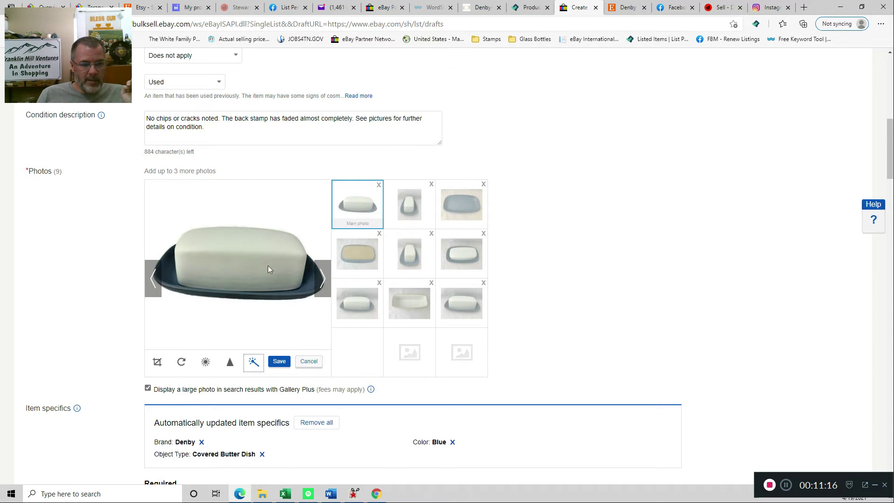
click(309, 362)
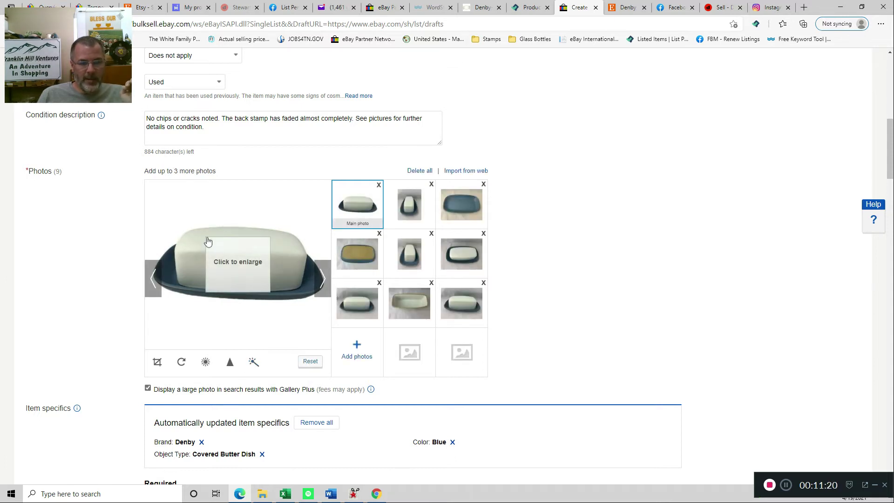
scroll(163, 272, down, 7)
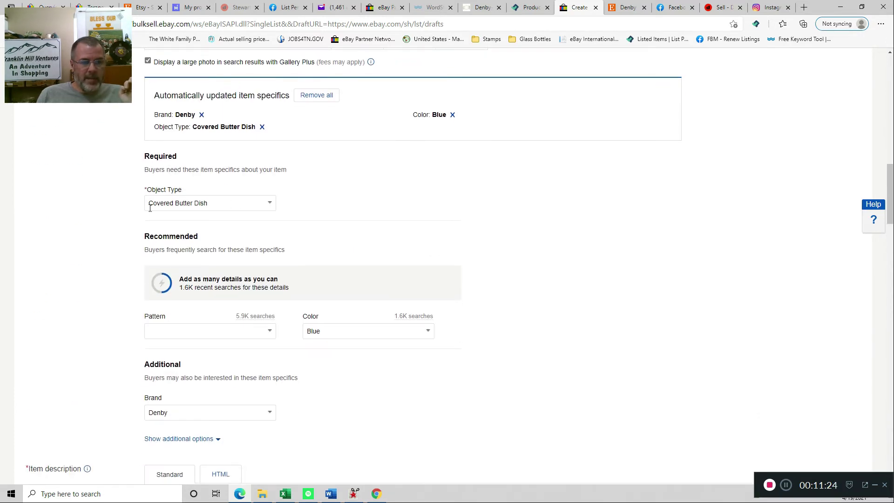
Step: Set the Pattern item specific to Echo Blue
scroll(143, 233, down, 1)
click(185, 268)
text(Echo Blue)
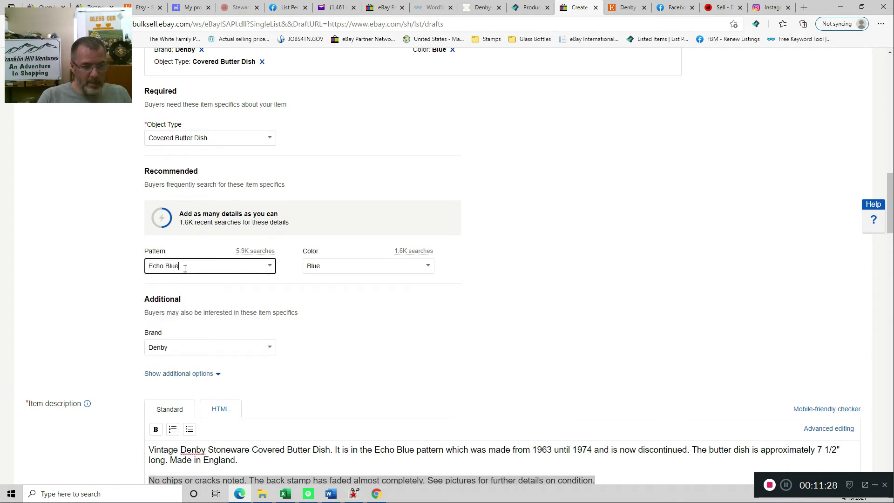
key(Tab)
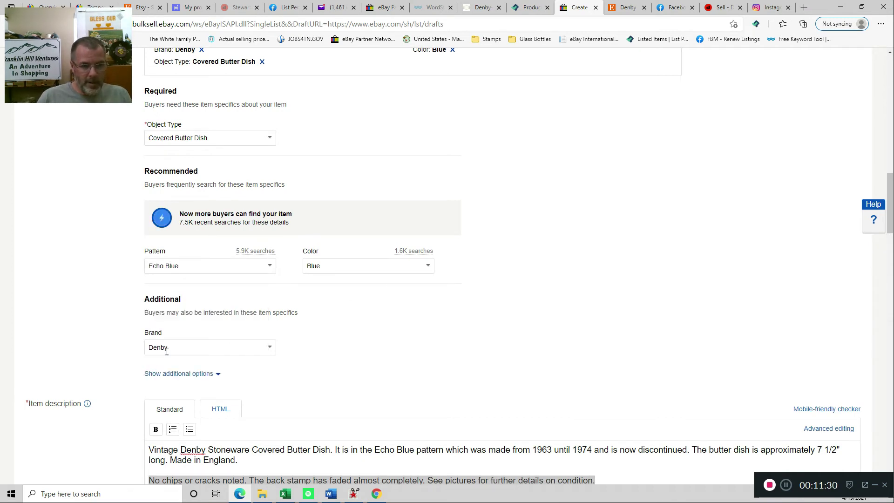
scroll(167, 351, down, 3)
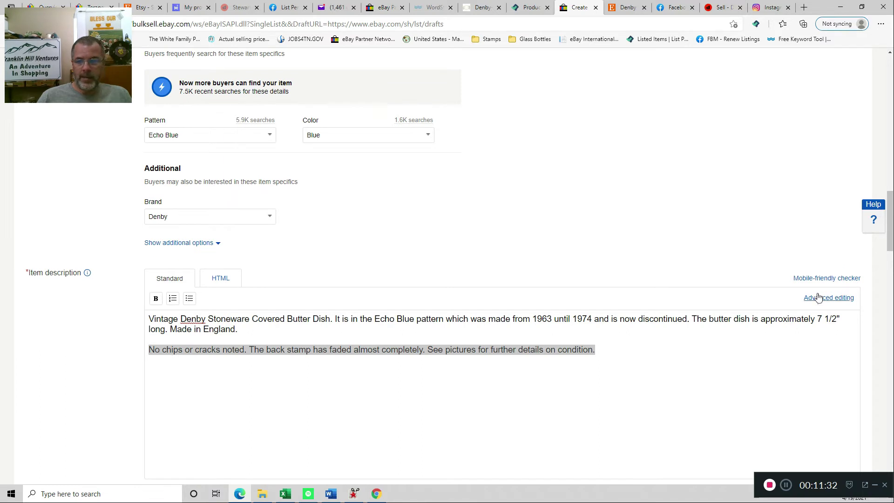
Step: Italicize the condition paragraph of the eBay description
click(818, 300)
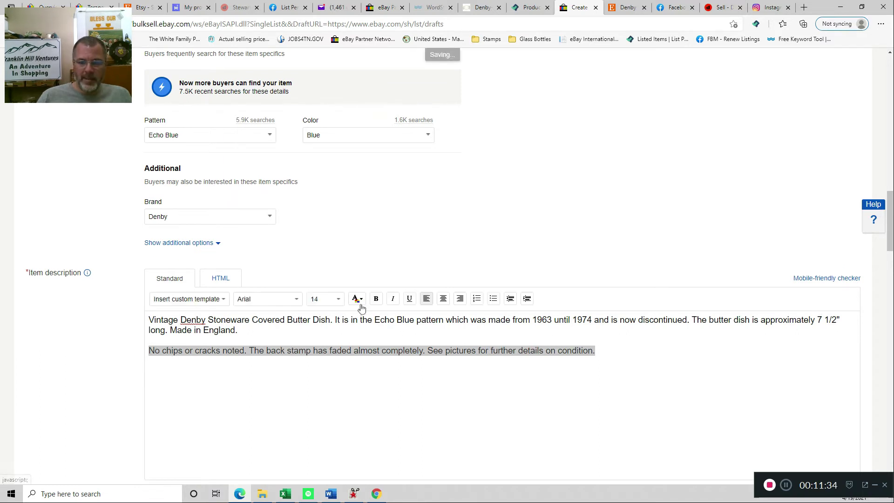
click(393, 298)
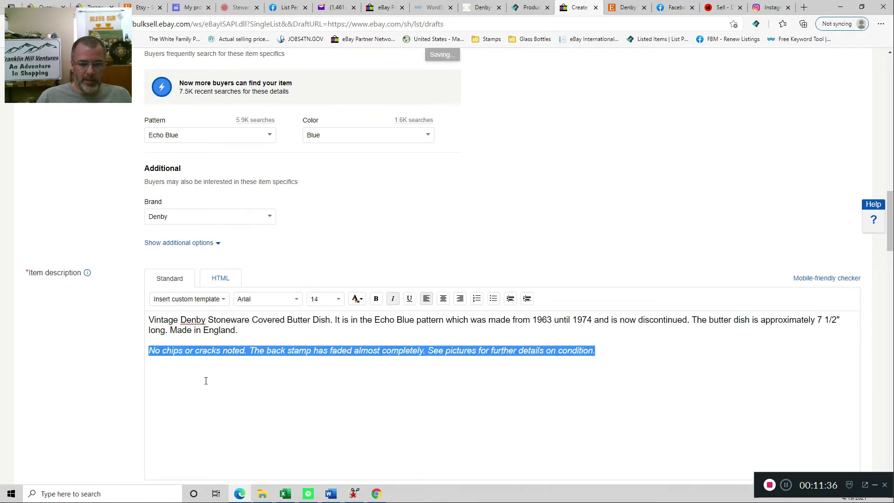
click(627, 382)
scroll(219, 323, down, 8)
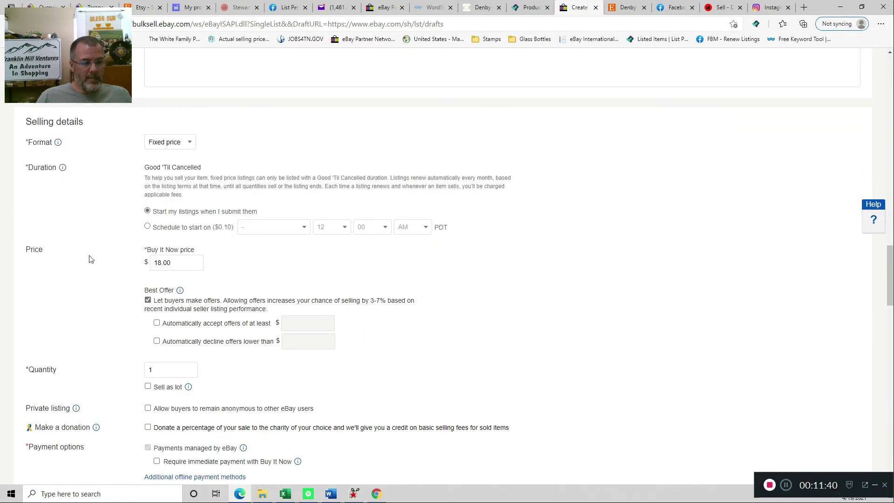
scroll(72, 279, down, 3)
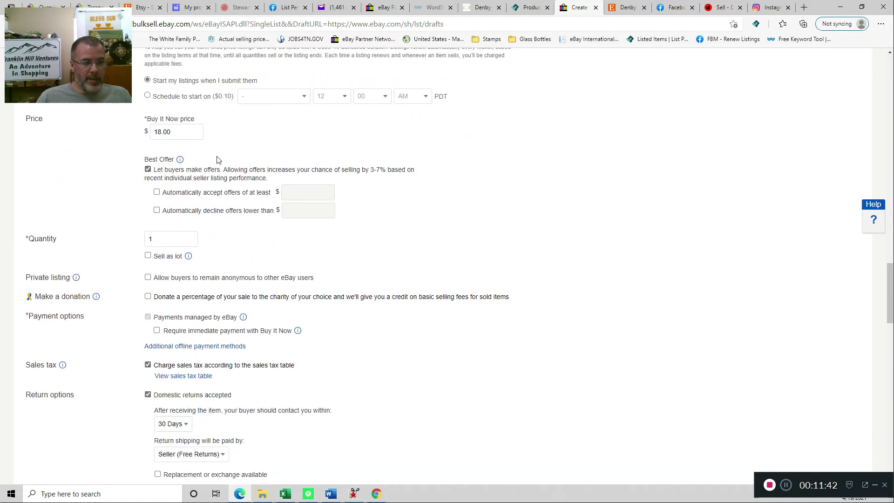
scroll(122, 252, down, 1)
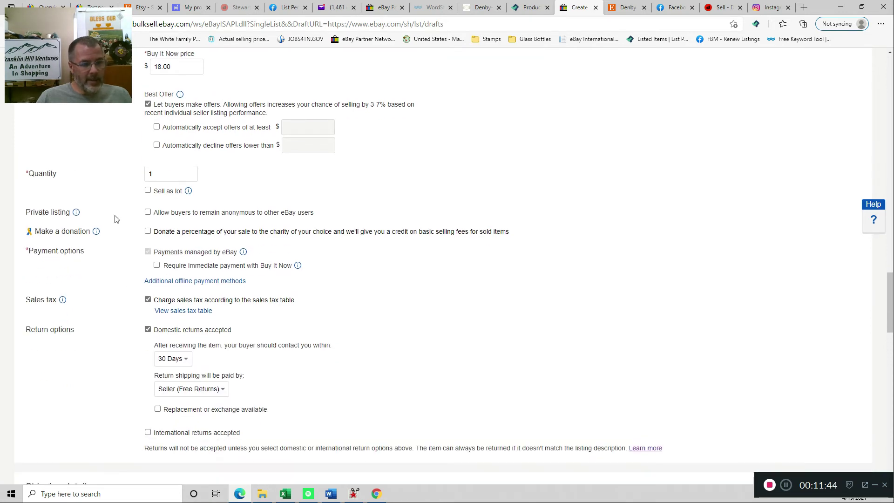
scroll(104, 255, down, 3)
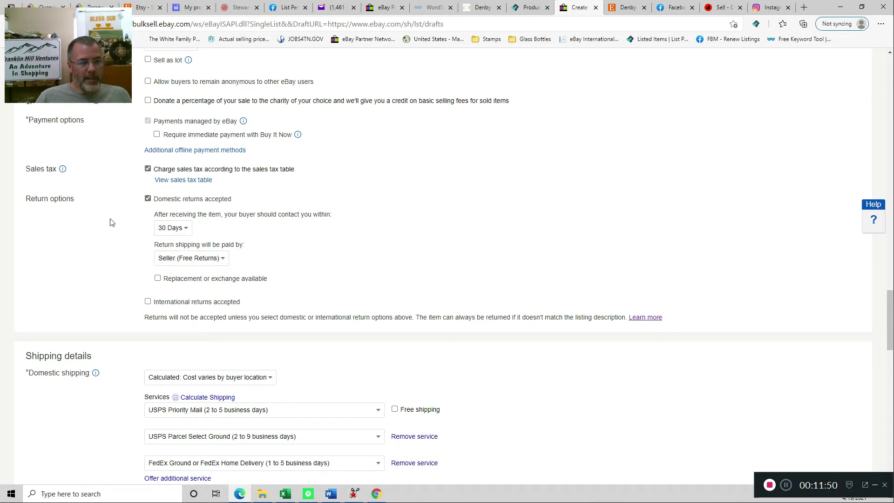
scroll(60, 269, down, 3)
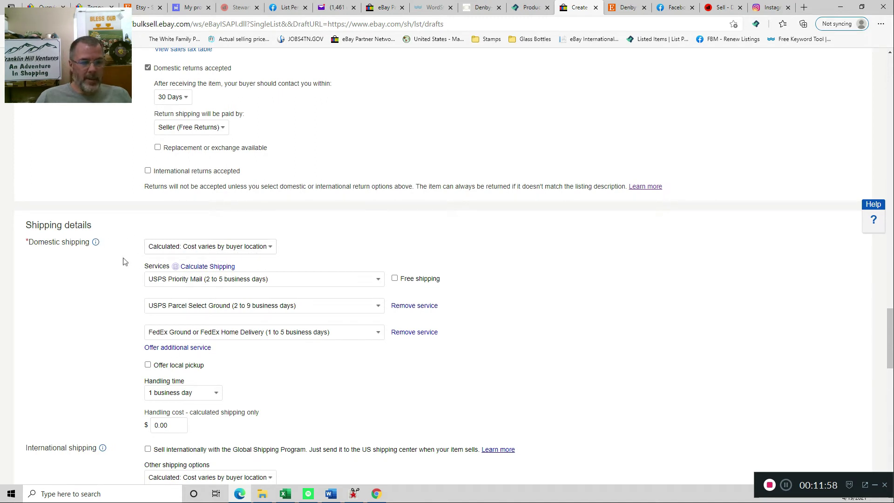
Step: Keep calculated domestic shipping and add local pickup as an option
click(169, 250)
click(173, 276)
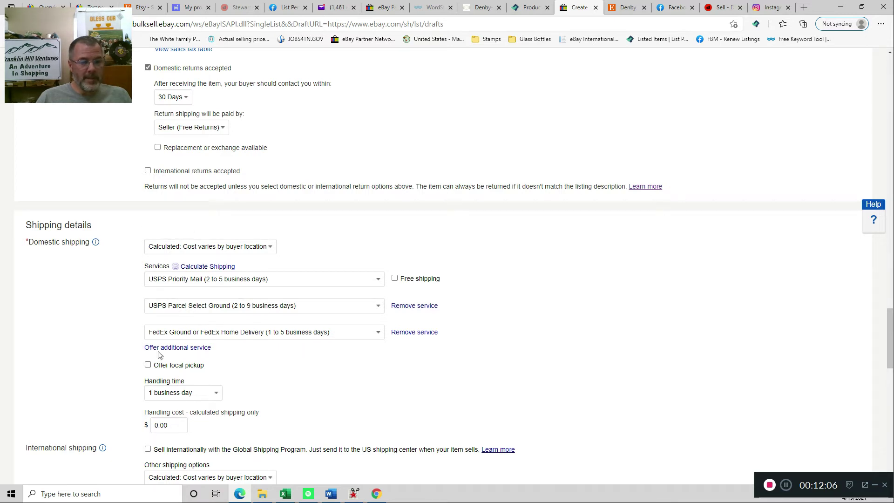
click(148, 365)
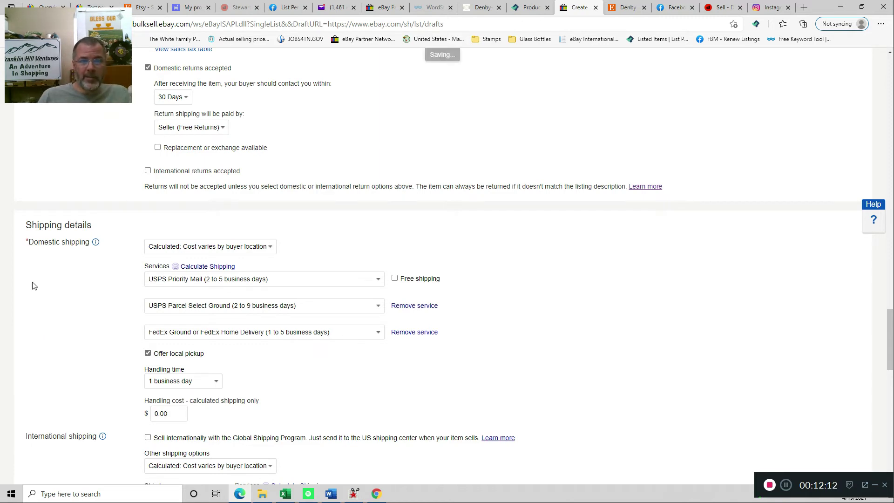
scroll(32, 286, down, 4)
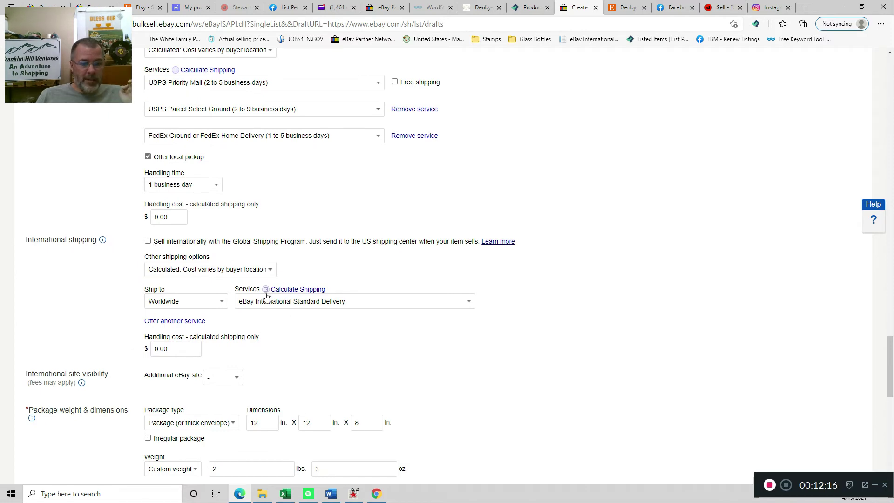
scroll(261, 310, down, 3)
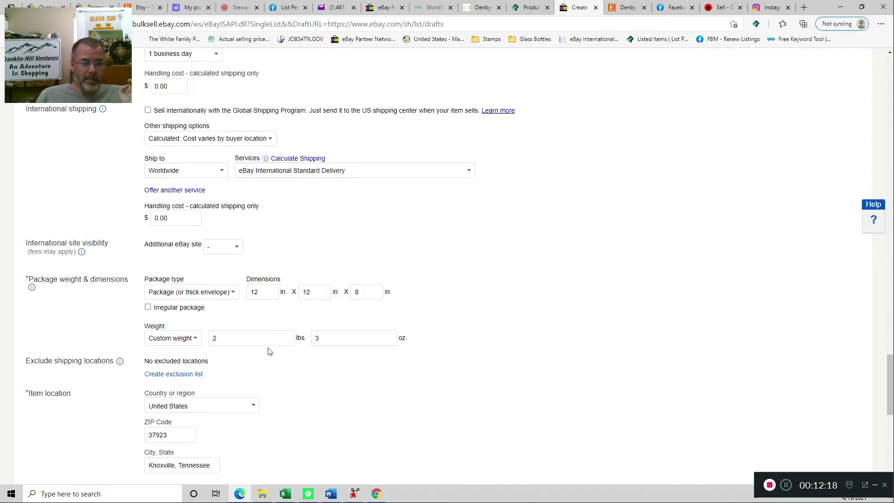
scroll(107, 345, down, 3)
scroll(270, 372, down, 5)
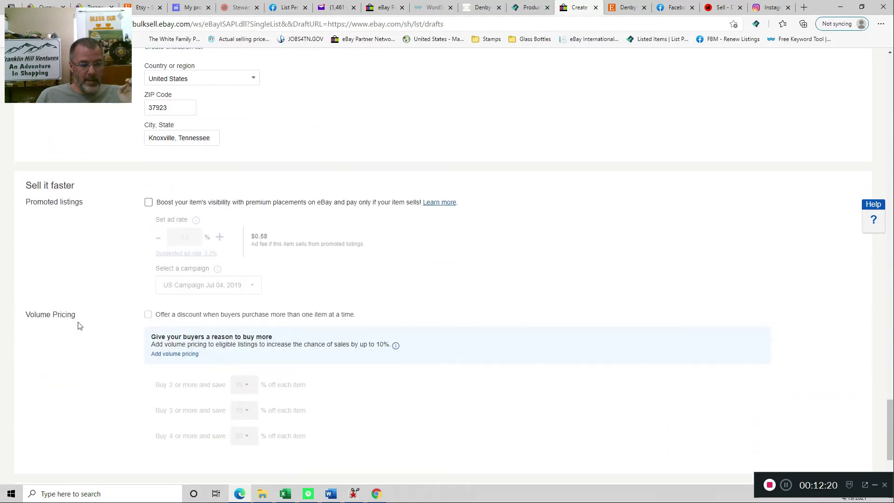
Step: Promote the listing at a 3.5% ad rate, list it, and go to active listings
click(149, 203)
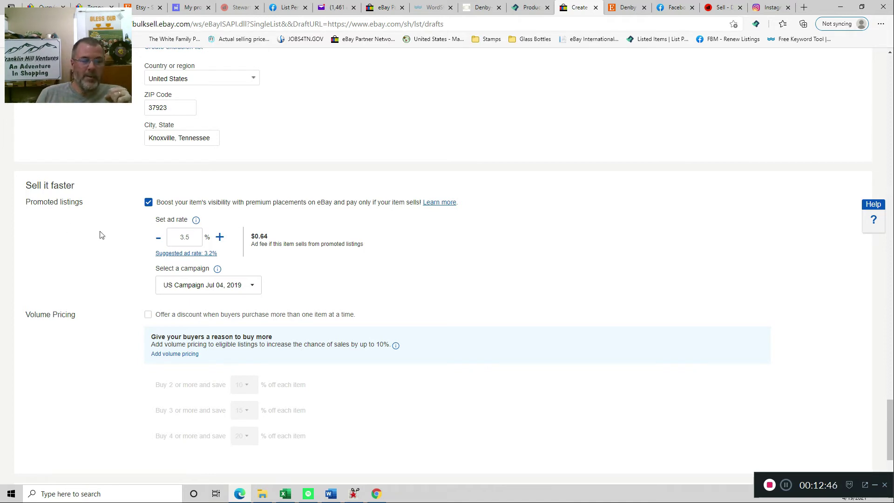
scroll(41, 300, down, 3)
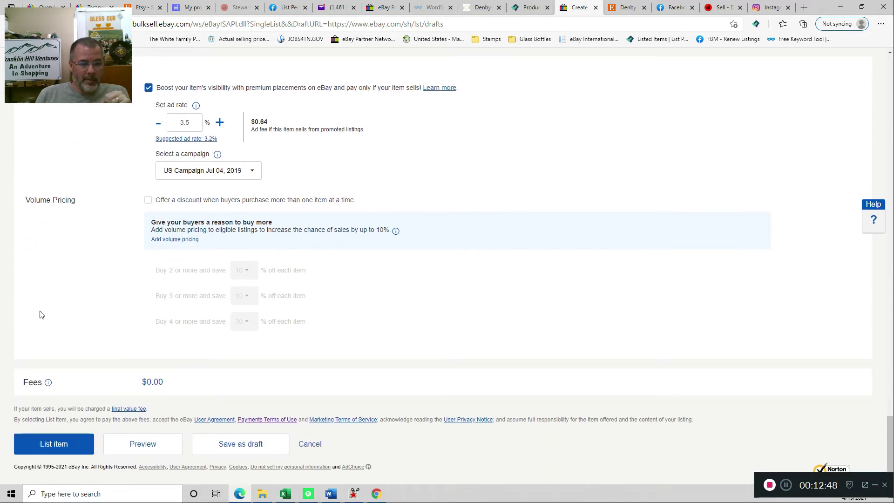
click(55, 442)
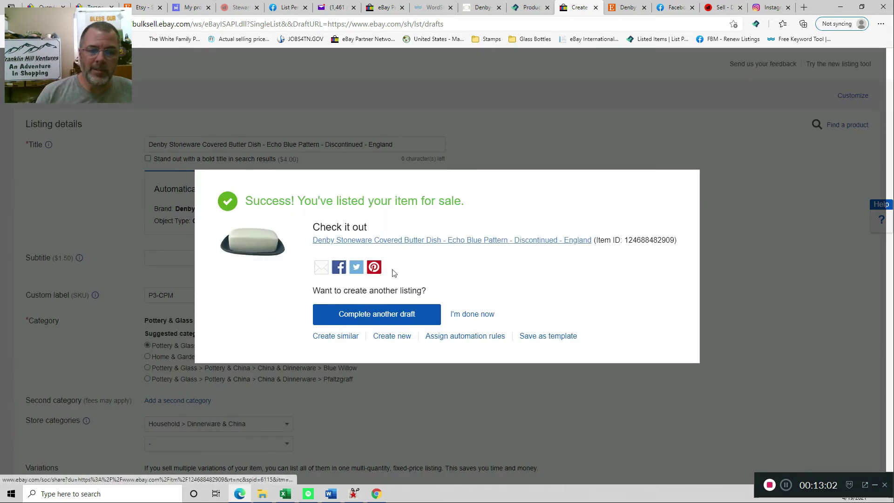
click(463, 317)
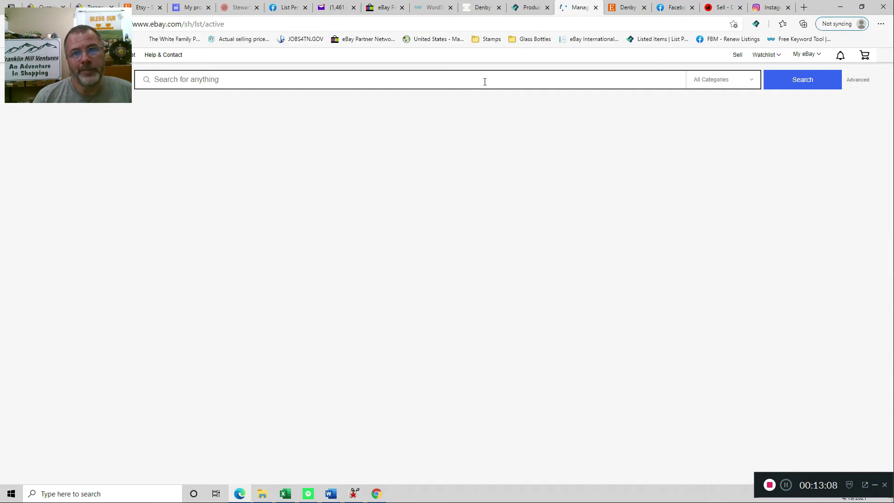
Step: Mark the Etsy listing as a 1960s finished product made by another company or person
click(600, 8)
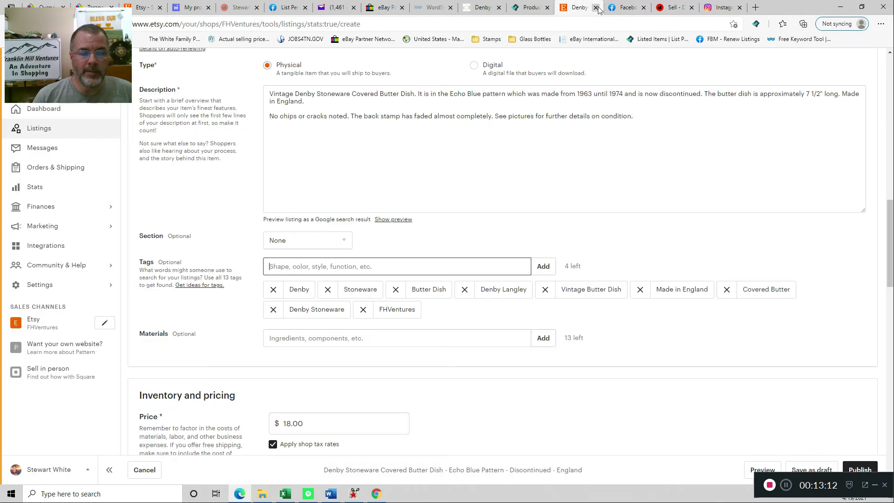
scroll(341, 180, up, 2)
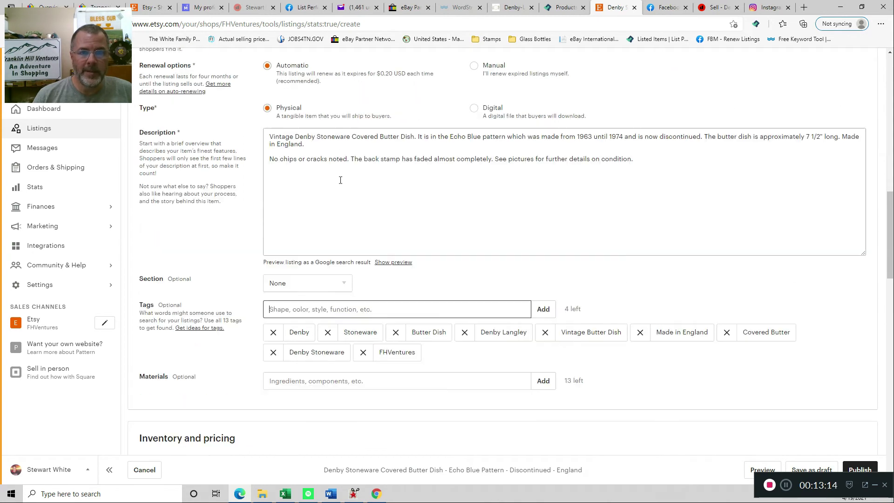
scroll(341, 180, up, 3)
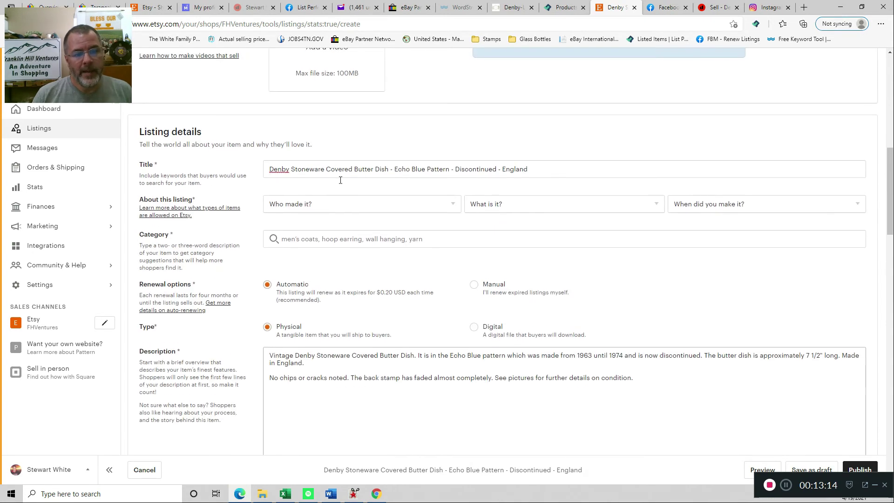
click(292, 206)
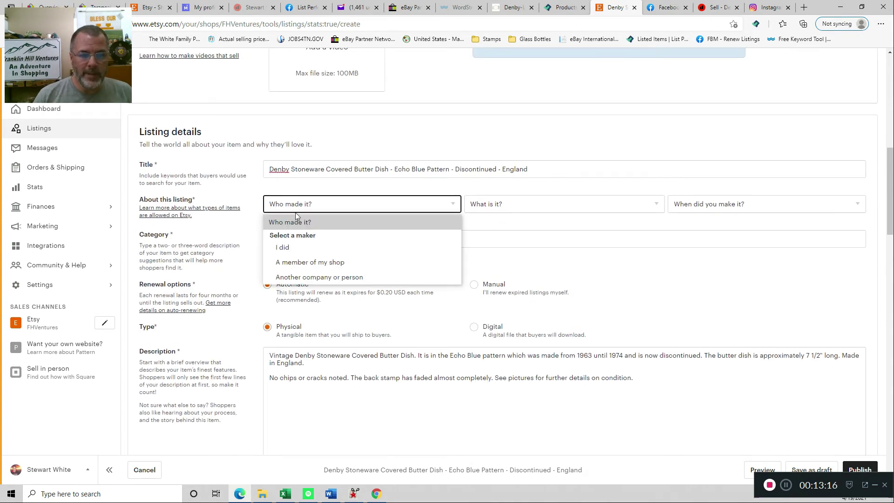
click(375, 253)
click(511, 204)
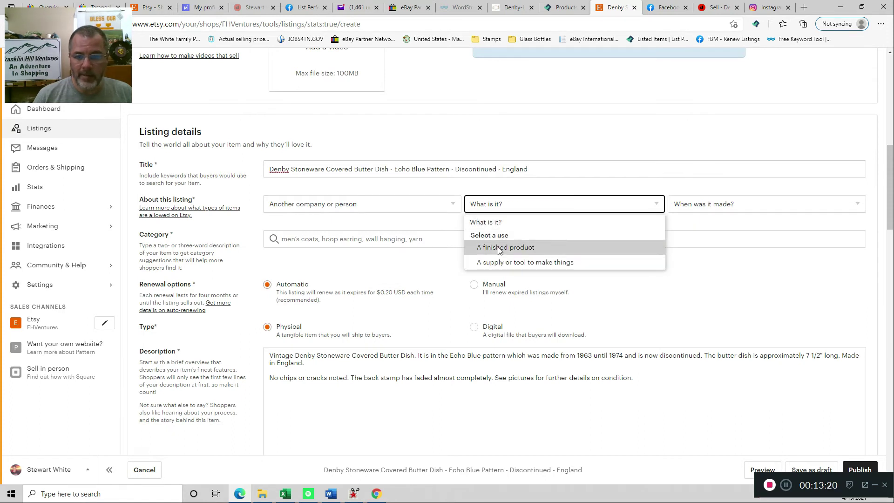
click(499, 248)
click(697, 201)
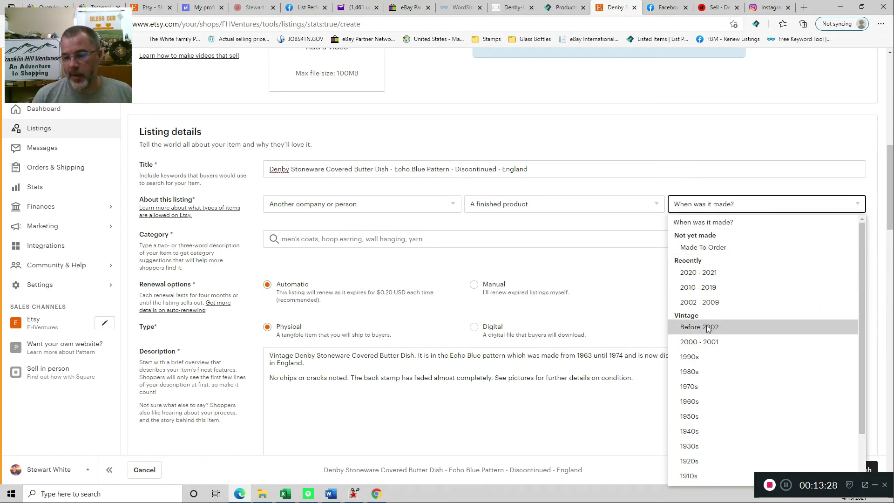
click(702, 402)
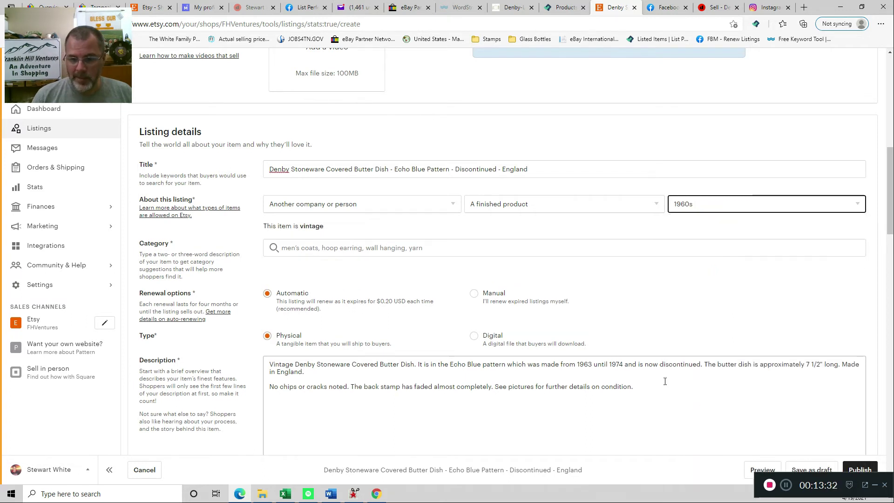
Step: Search Etsy categories with the copied listing title, choose Butter Dishes, and tick Ceramic as material
triple_click(386, 173)
key(ctrl+c)
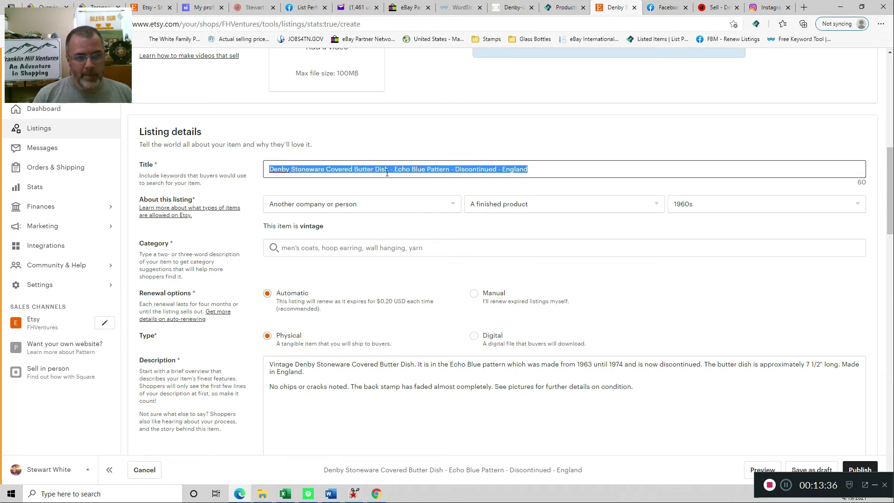
click(302, 239)
click(300, 241)
key(ctrl+v)
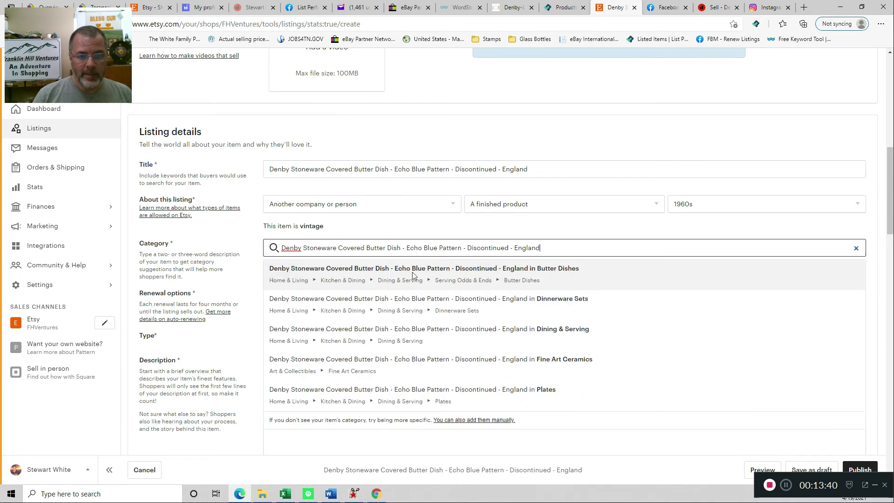
click(532, 281)
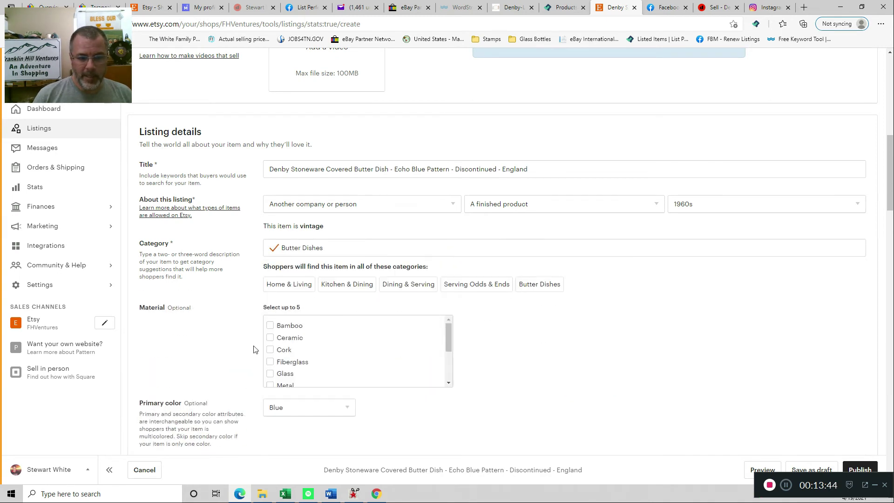
click(270, 337)
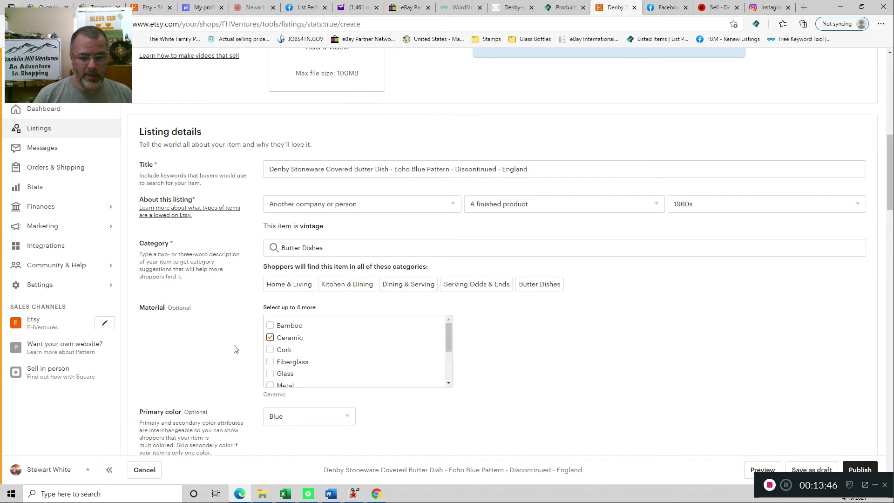
scroll(235, 349, down, 6)
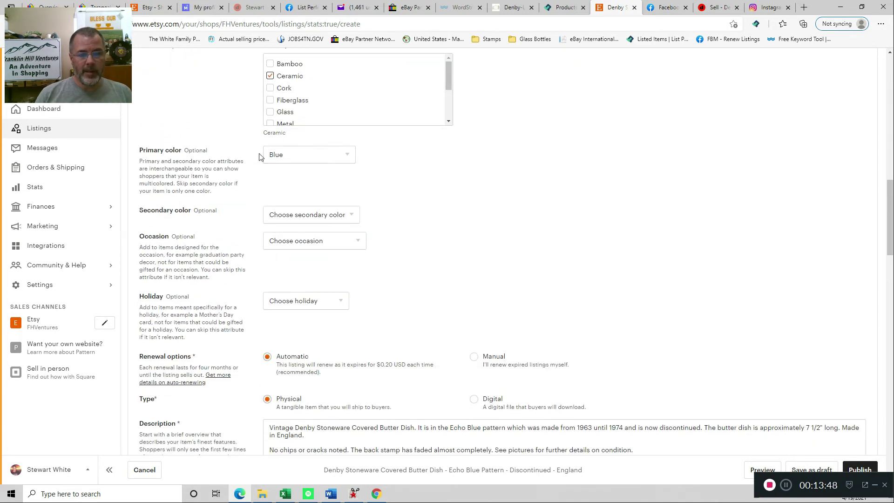
scroll(266, 205, down, 7)
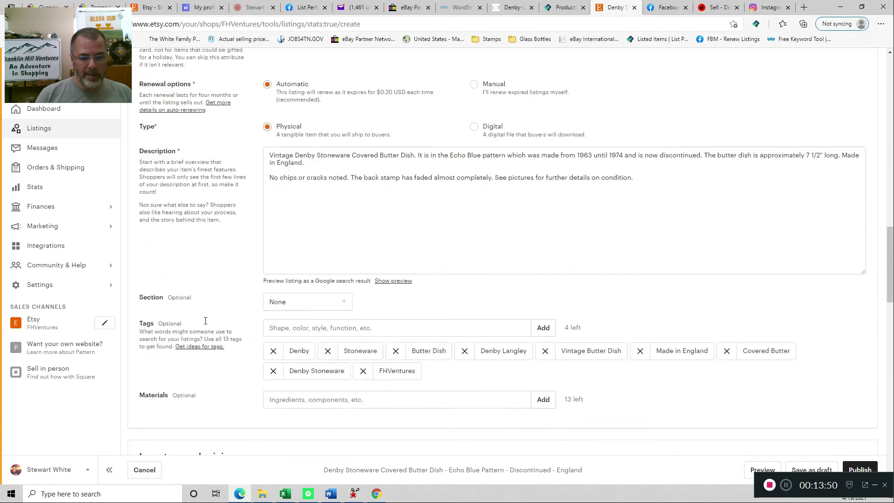
Step: Put the listing in the Dinnerware & China section and add Stoneware and Ceramic as materials
click(272, 247)
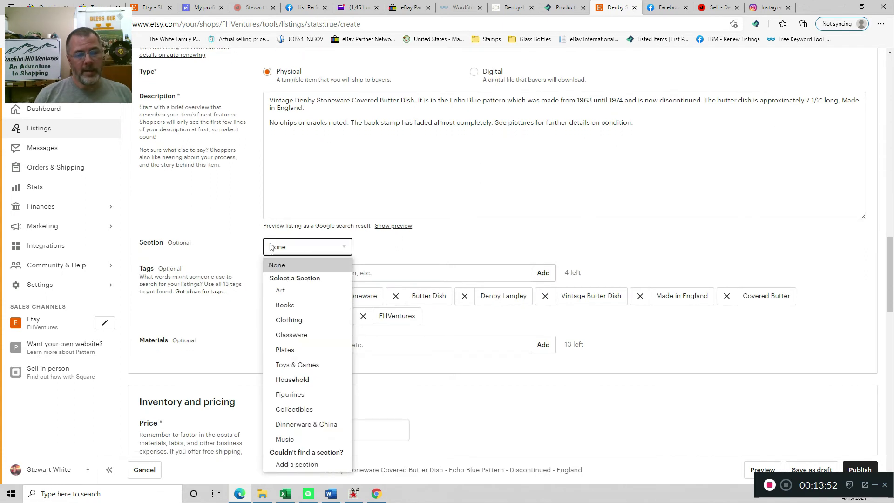
click(279, 425)
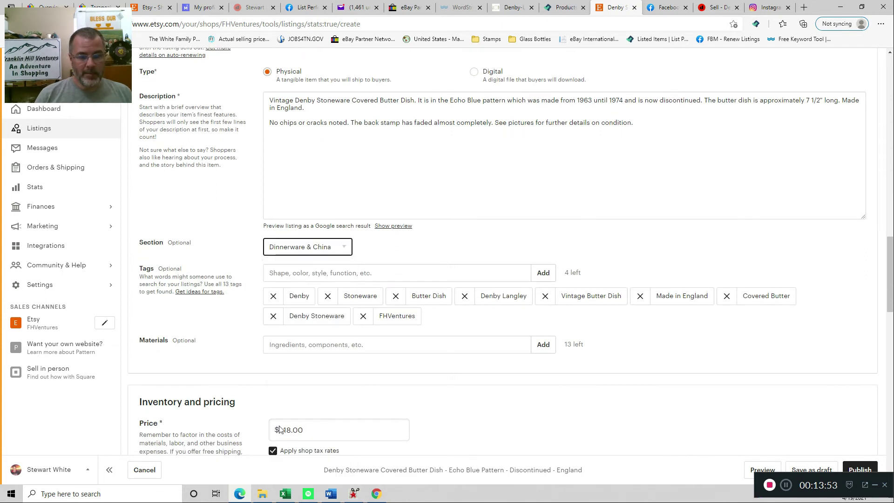
click(288, 343)
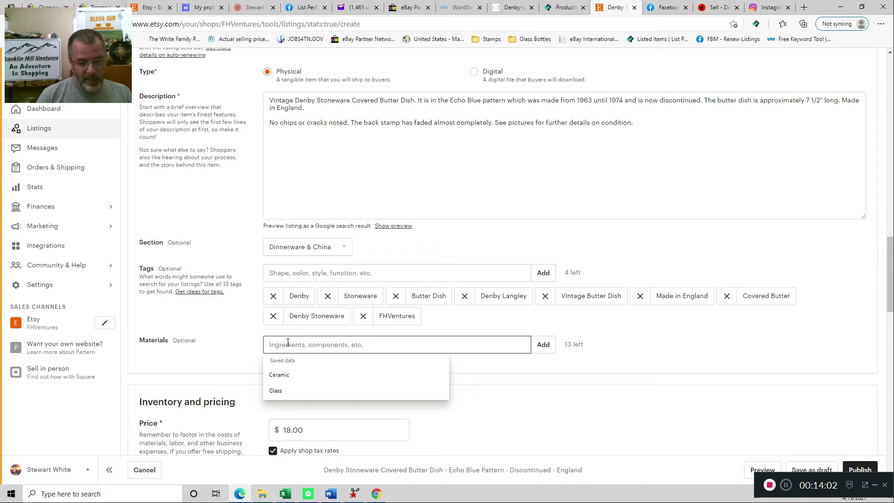
text(Stoneware)
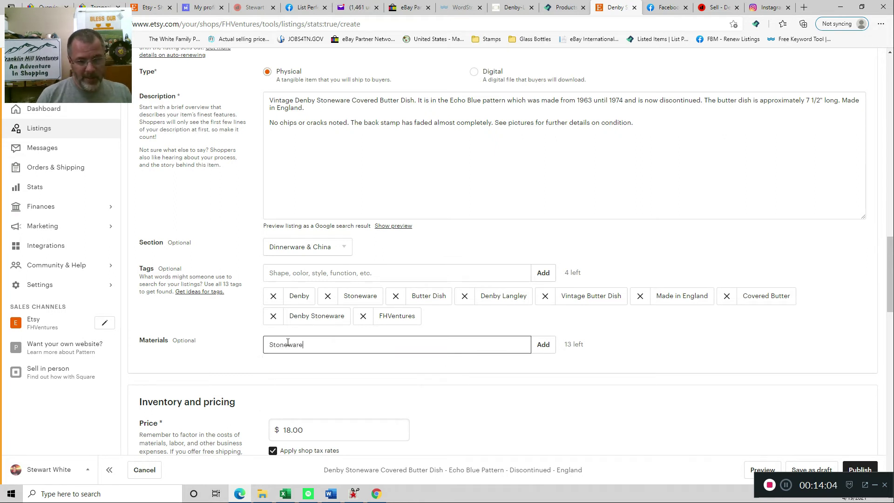
click(537, 344)
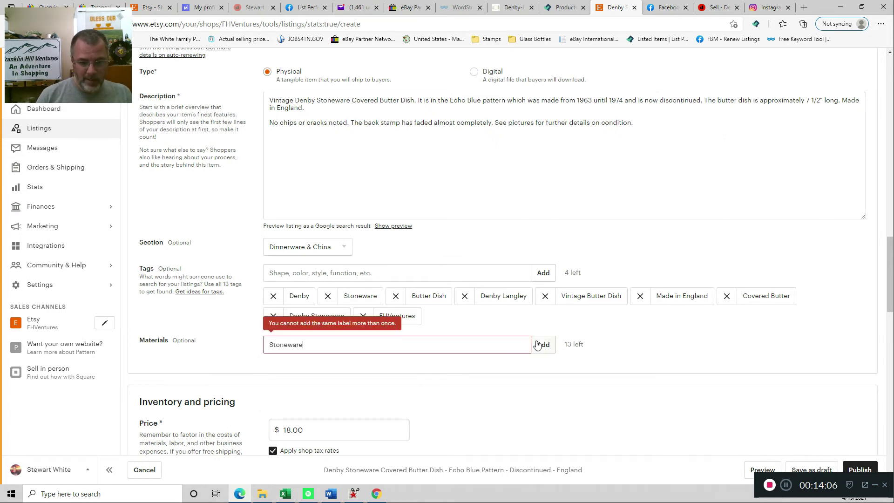
key(ctrl+a)
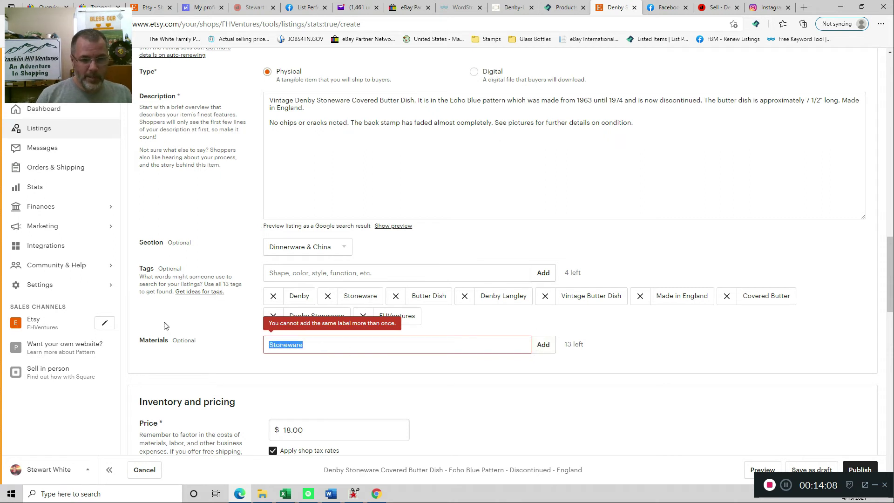
text(Ceramic)
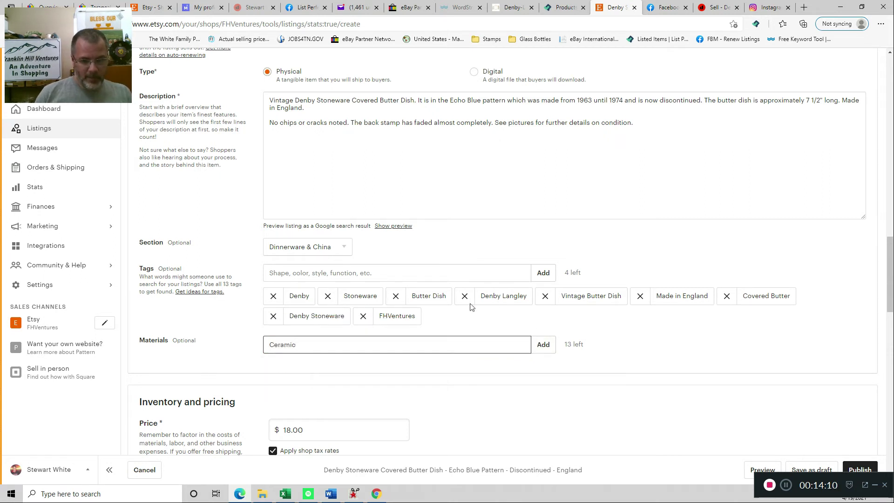
click(545, 345)
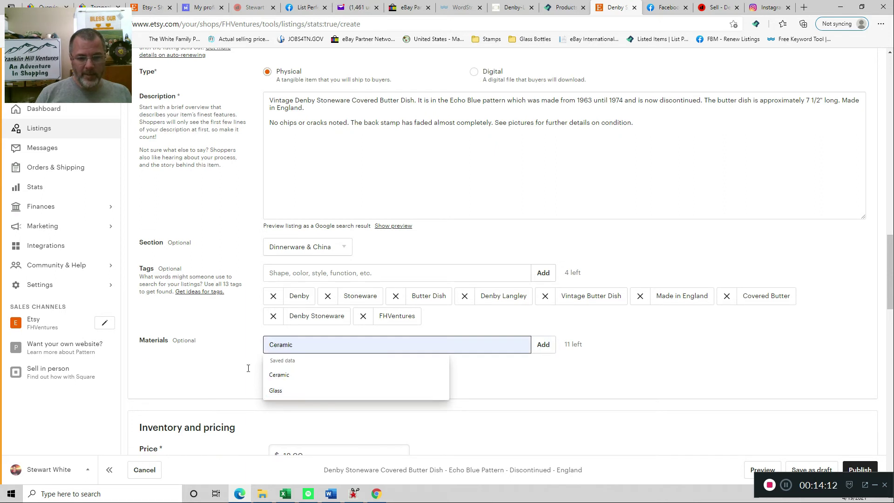
click(303, 375)
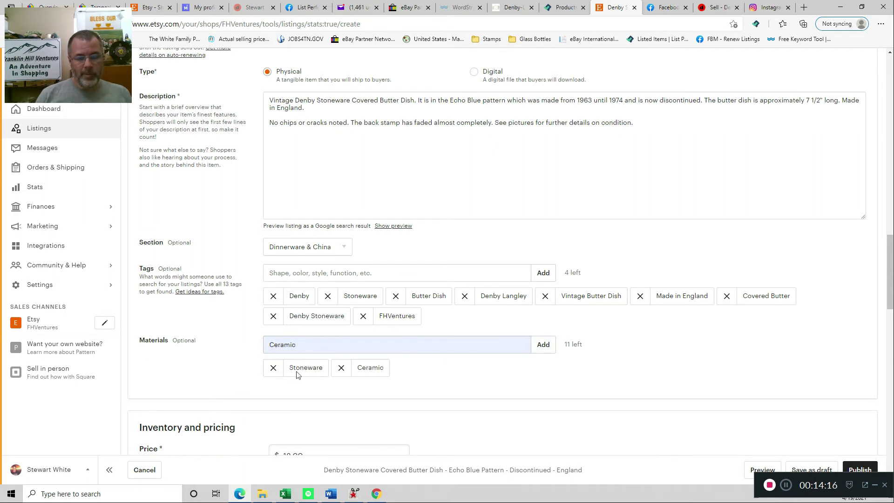
Step: Select Standard Shipping w/ Parcel Post and publish the Etsy listing, confirming the publish dialog
scroll(381, 428, down, 3)
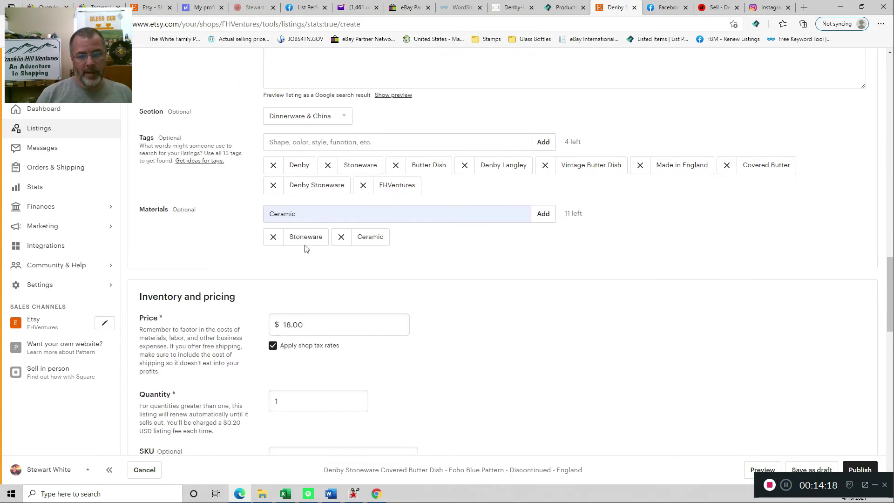
scroll(198, 293, down, 2)
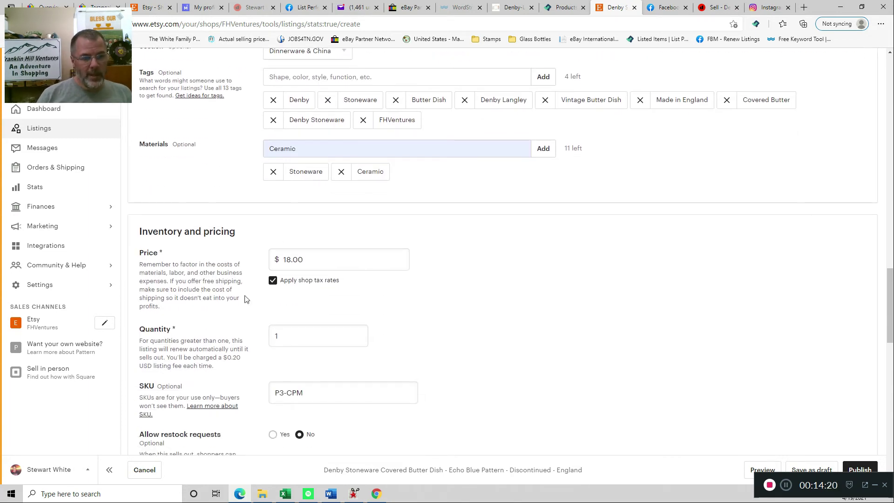
scroll(247, 300, down, 4)
scroll(232, 285, down, 2)
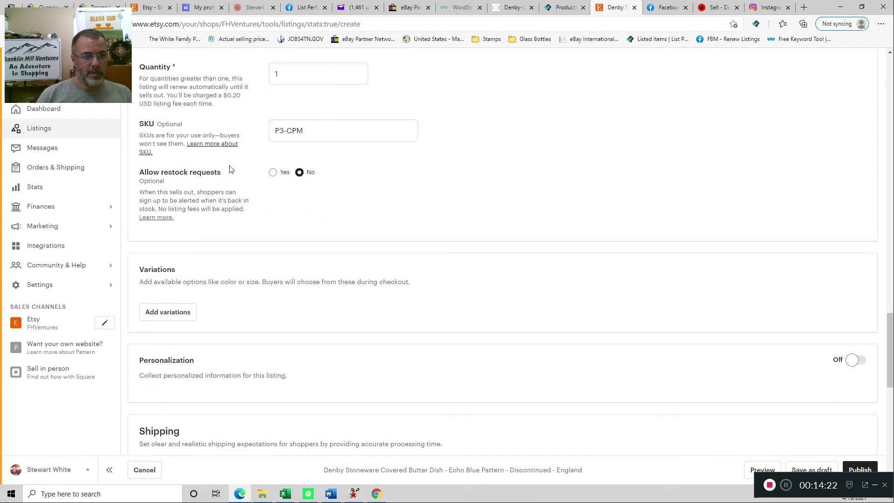
scroll(238, 280, down, 4)
click(277, 291)
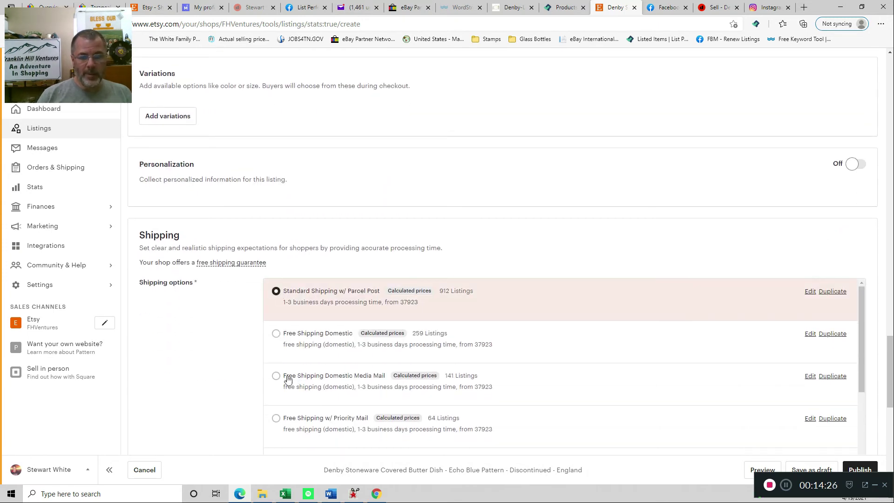
scroll(281, 385, down, 10)
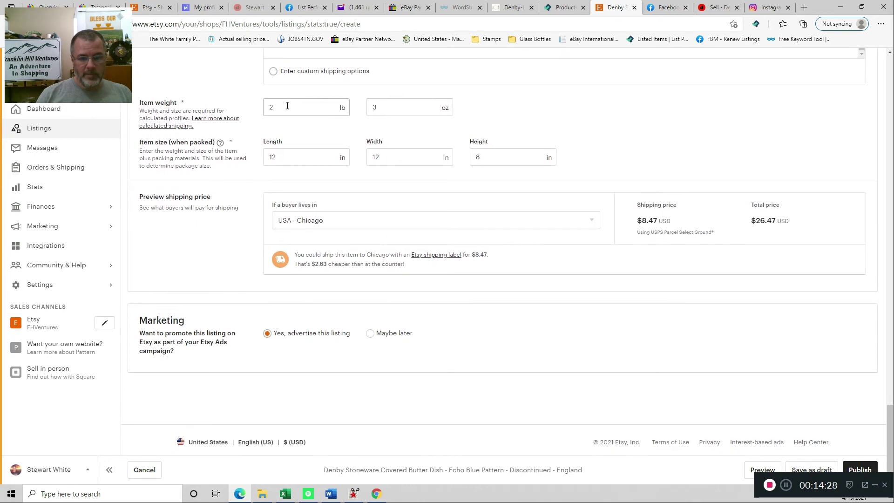
click(857, 467)
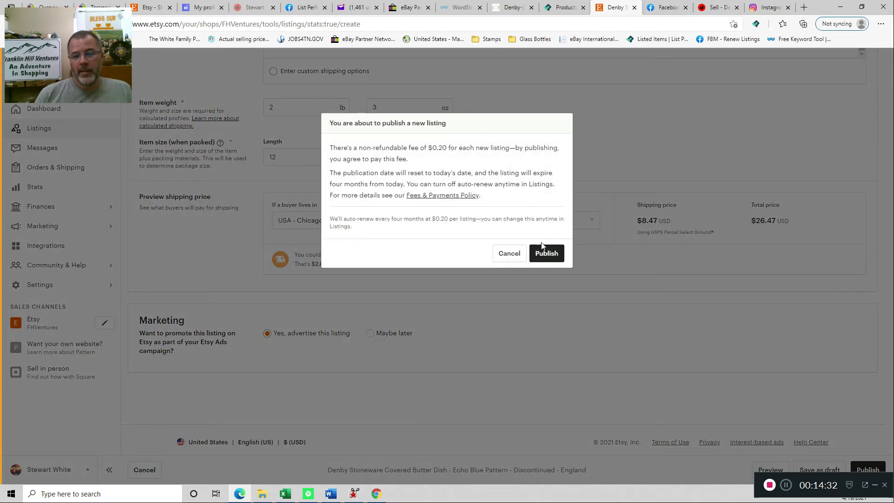
click(544, 253)
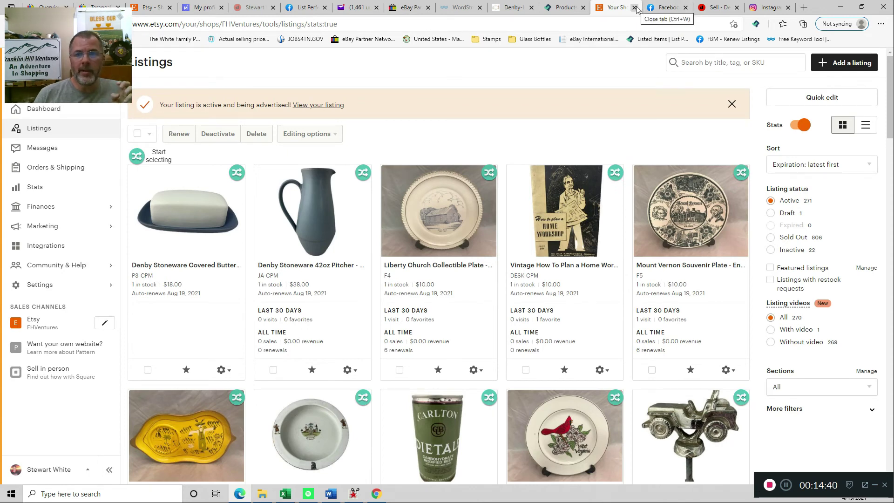
click(635, 7)
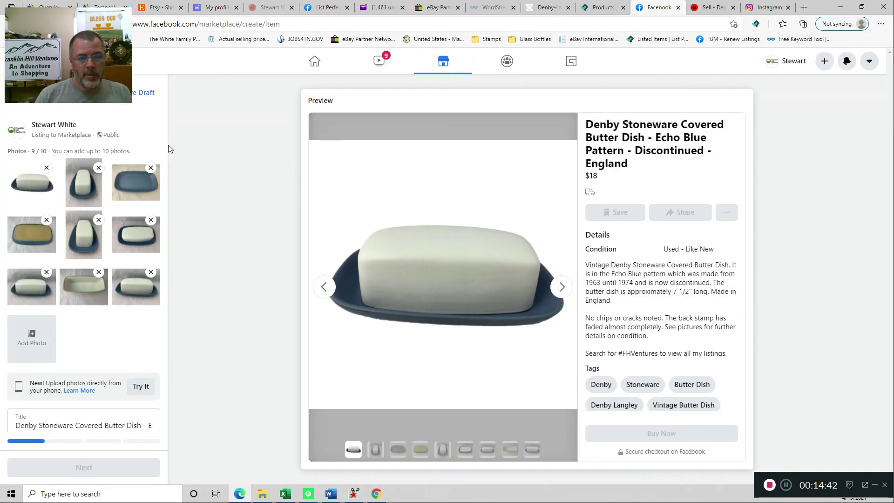
scroll(34, 239, down, 1)
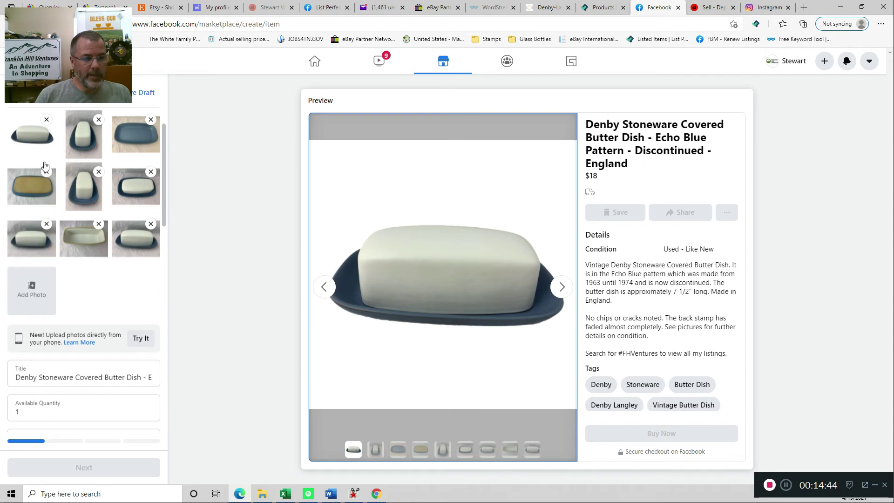
scroll(19, 298, down, 4)
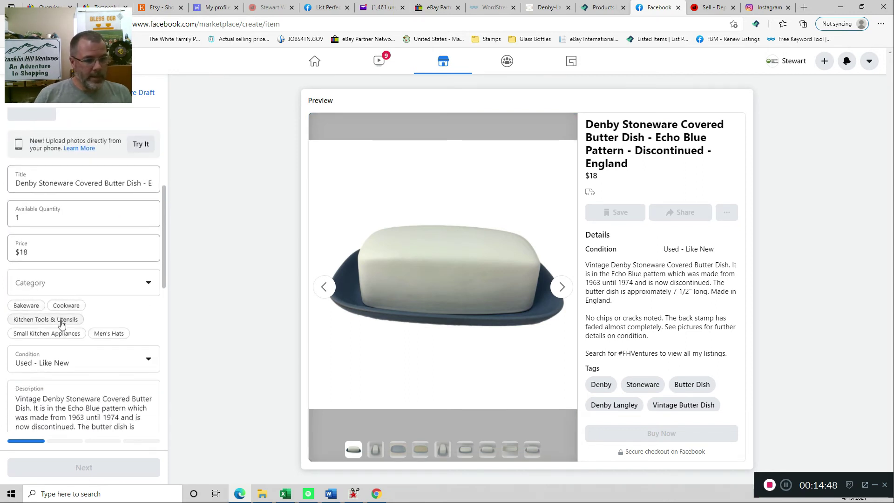
click(19, 306)
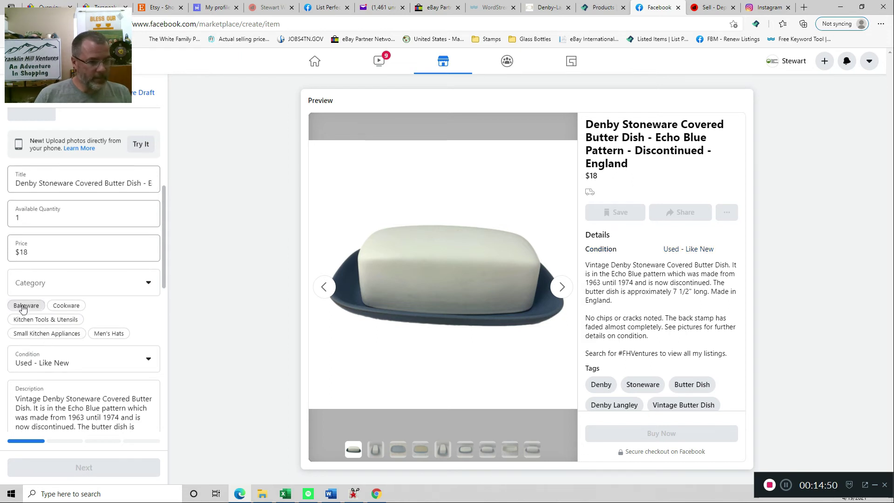
click(58, 366)
click(53, 417)
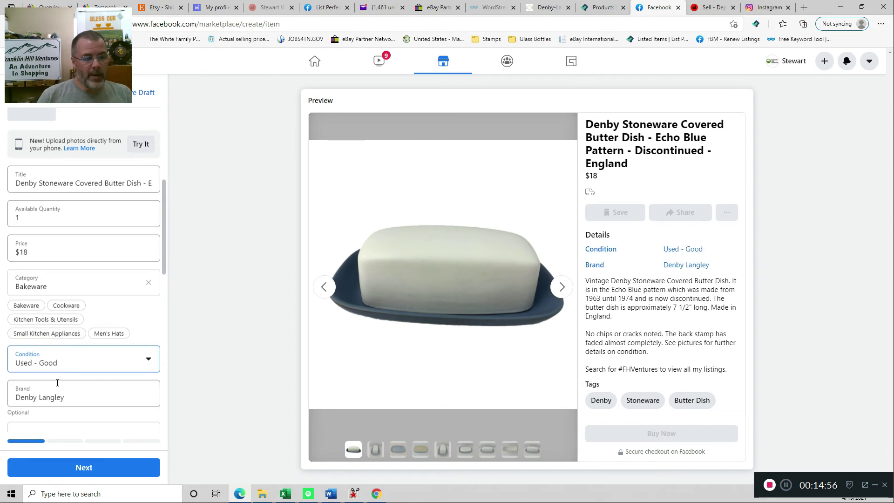
scroll(61, 381, down, 1)
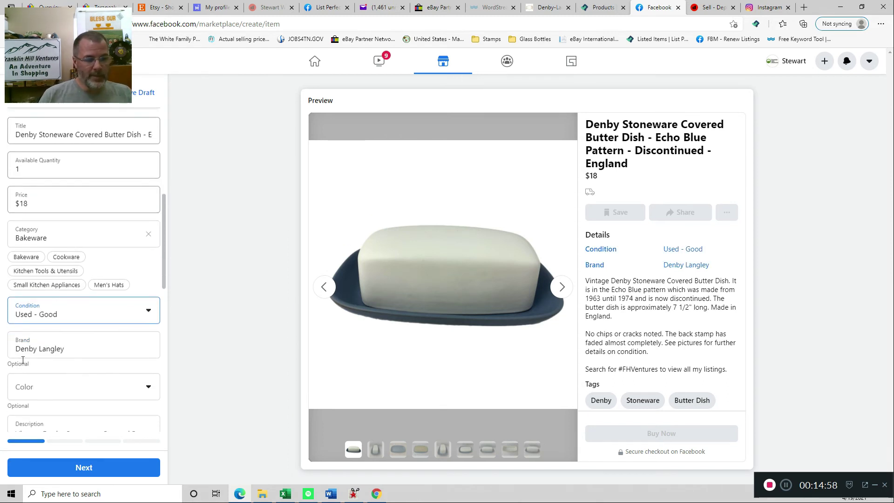
click(29, 389)
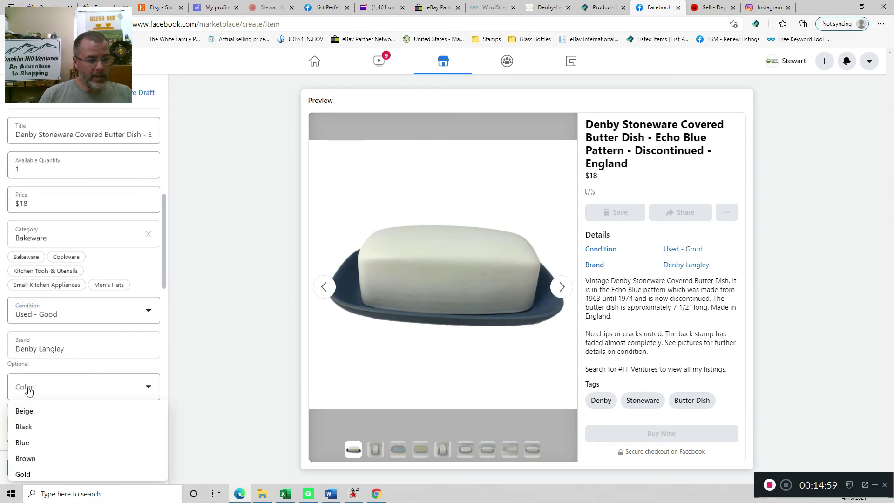
click(32, 444)
scroll(28, 308, down, 7)
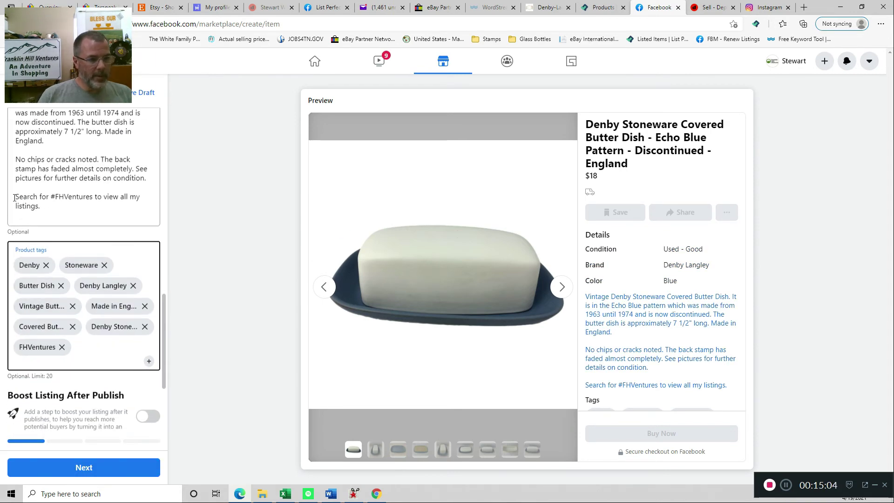
drag(15, 197, 95, 212)
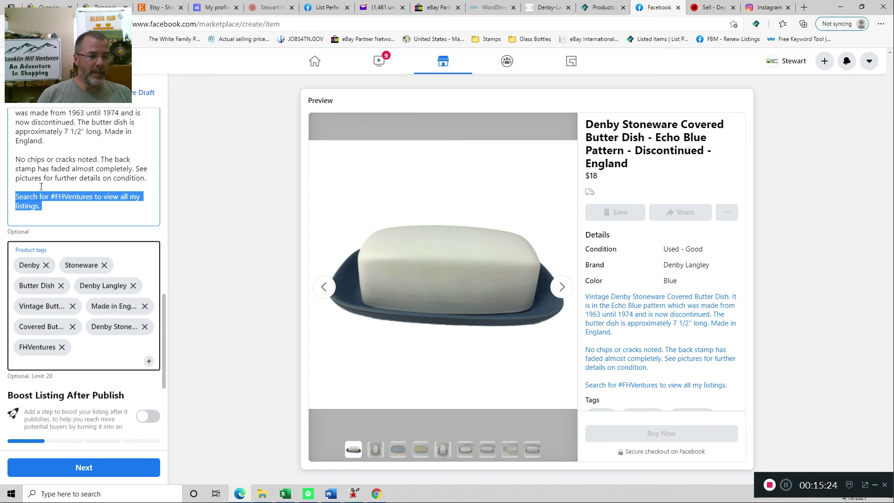
drag(57, 168, 61, 173)
click(39, 156)
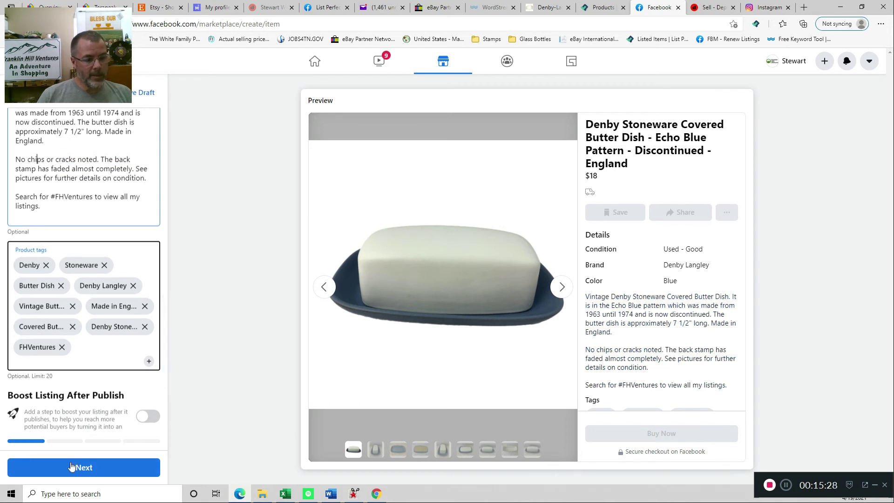
Step: On the delivery step, set the package weight to 2-5 lbs, checked against List Perfectly, then continue
click(88, 471)
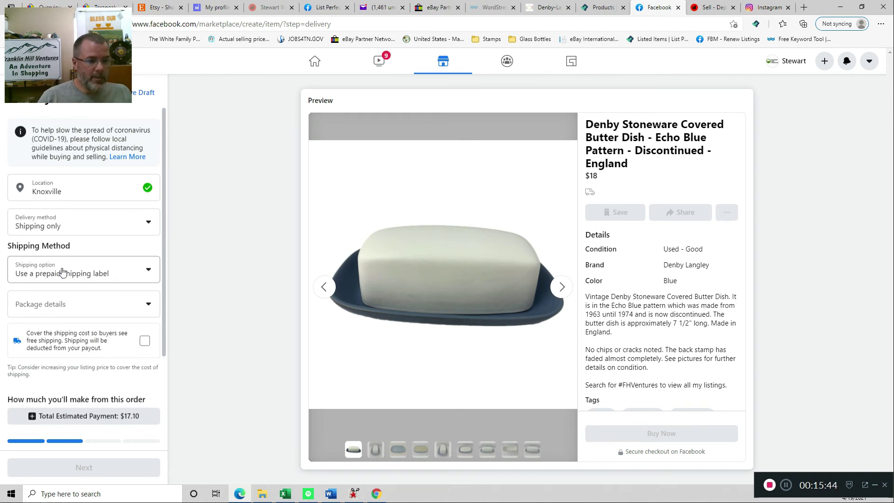
click(49, 305)
click(601, 7)
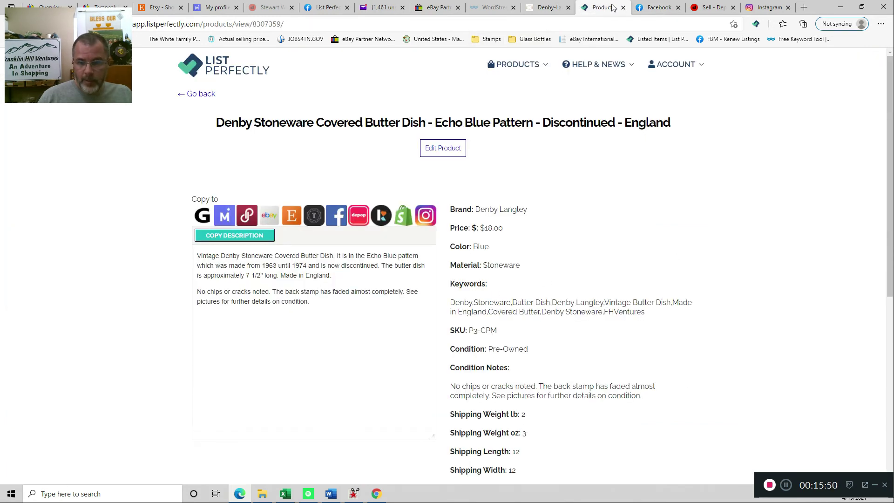
click(645, 8)
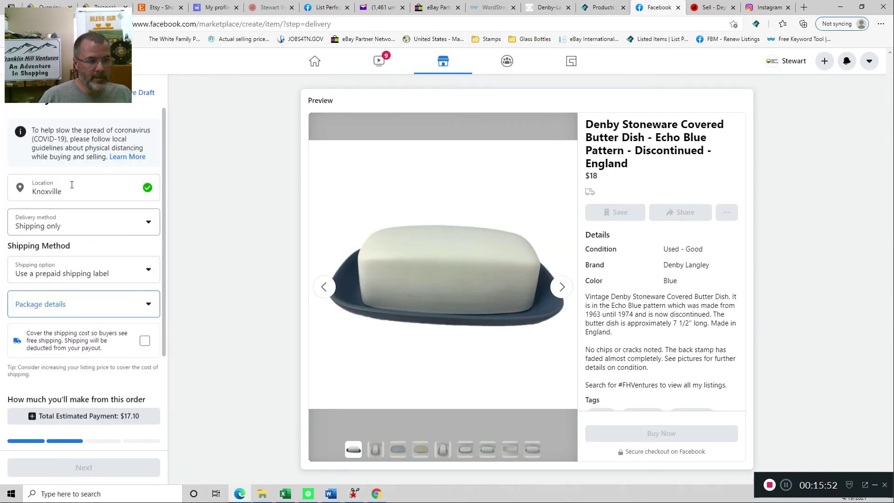
click(79, 305)
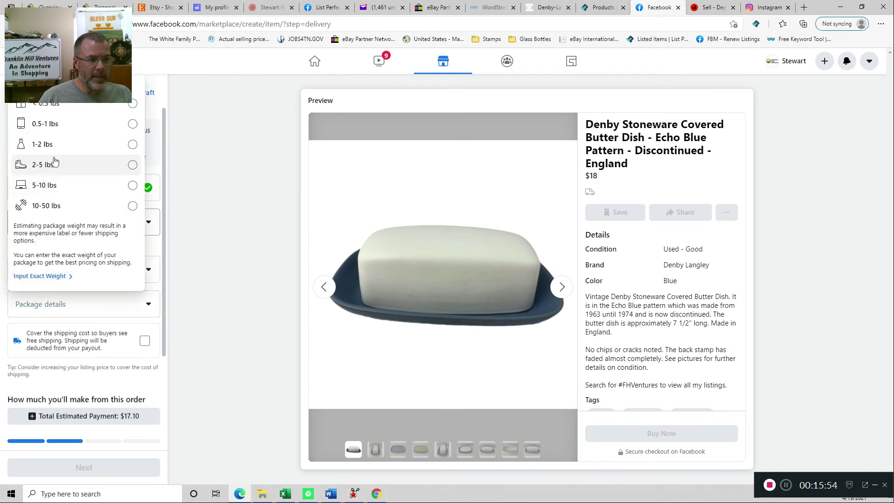
click(133, 166)
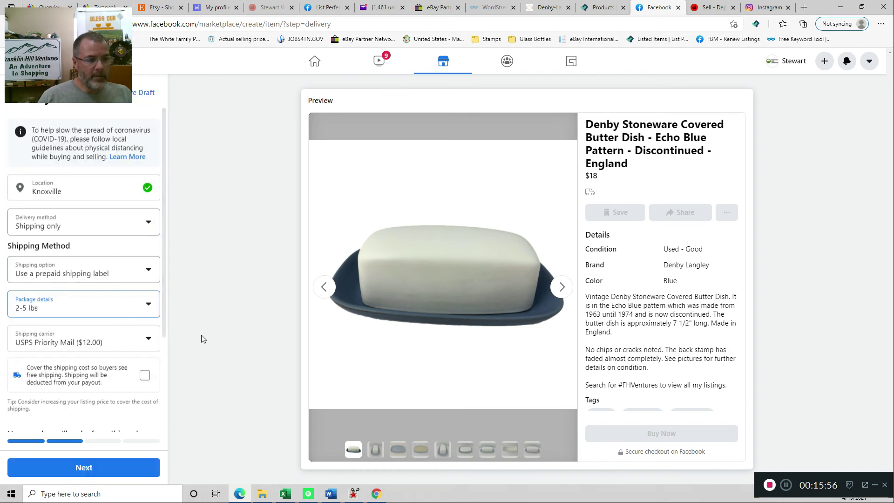
scroll(72, 355, down, 2)
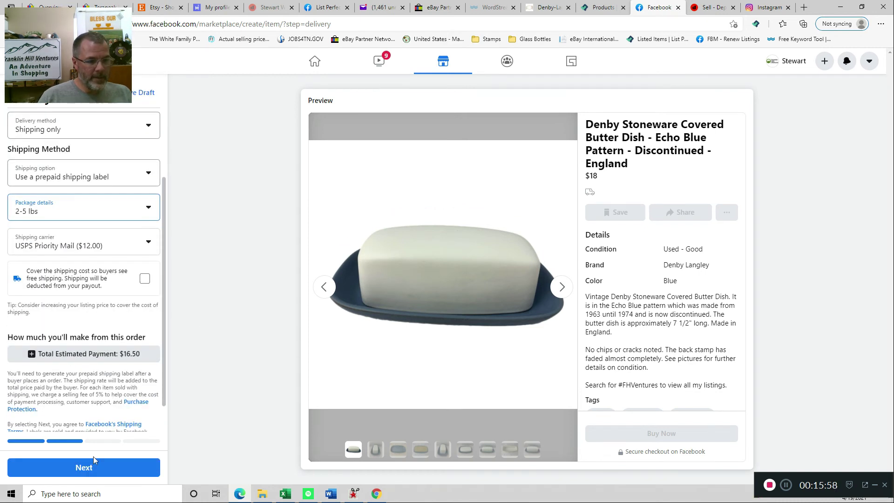
click(92, 471)
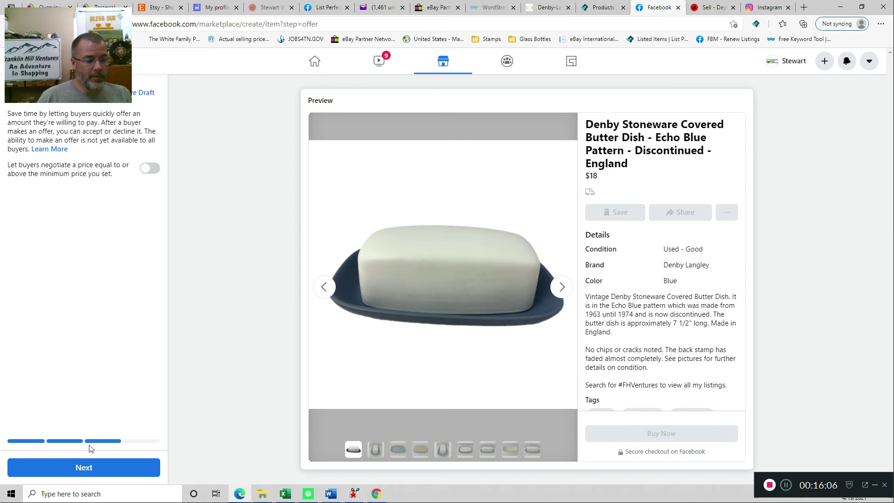
Step: Publish the butter dish on Facebook Marketplace and close the Facebook tab to reveal Depop
click(91, 472)
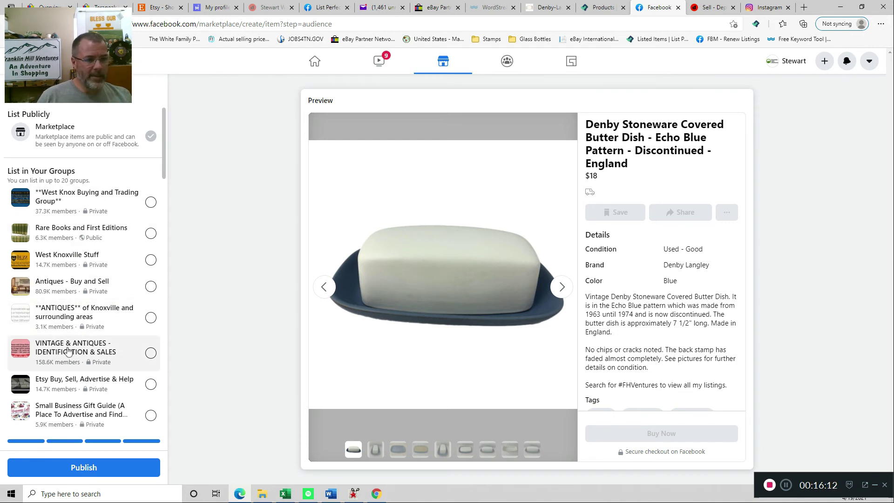
click(103, 466)
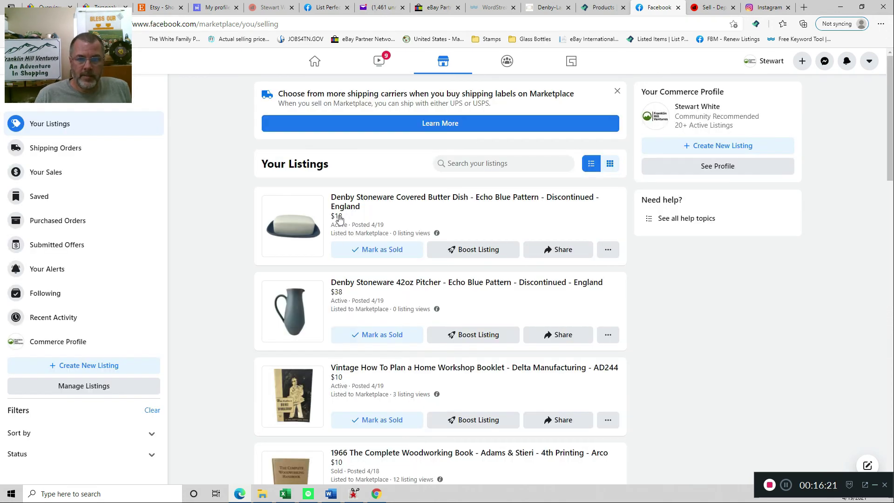
click(679, 7)
Step: Delete the spaces in the Depop hashtags to form #ButterDish, #DenbyLangley and #VintageButterDish
scroll(373, 185, up, 3)
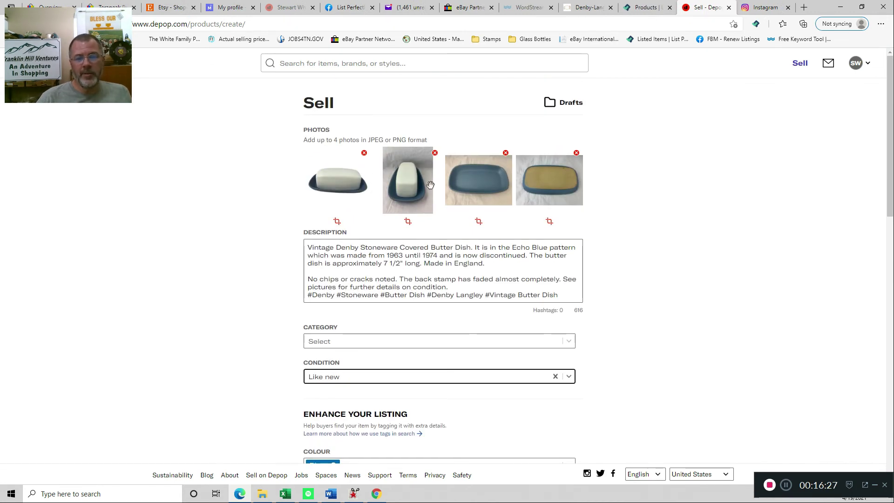
scroll(399, 222, down, 2)
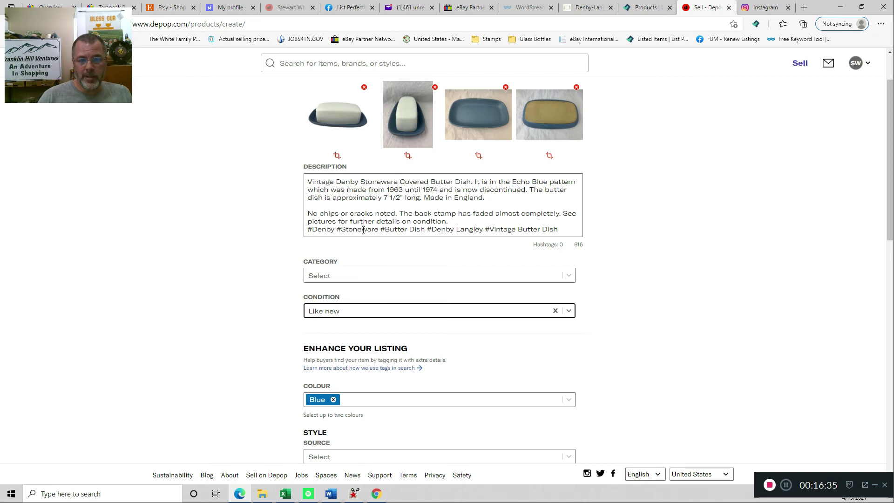
click(409, 229)
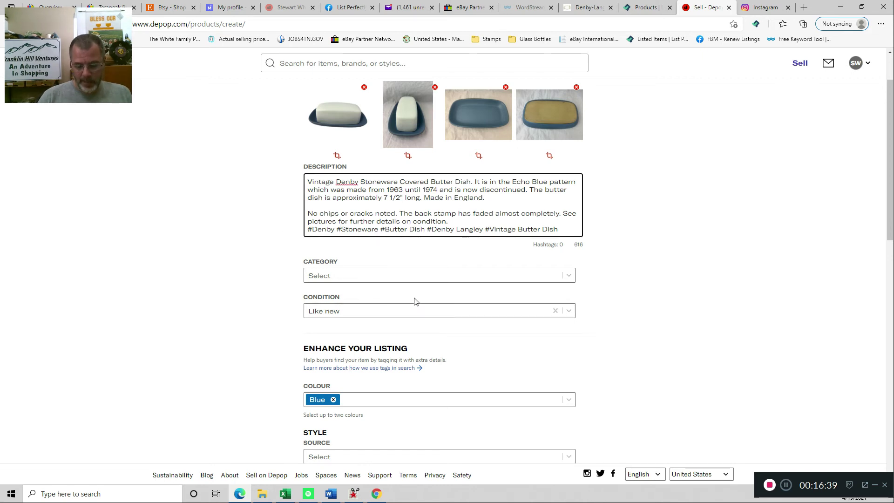
key(Delete)
key(Right)
key(Right)
key(Right)
key(Right)
key(Right)
key(Right)
key(Right)
key(Right)
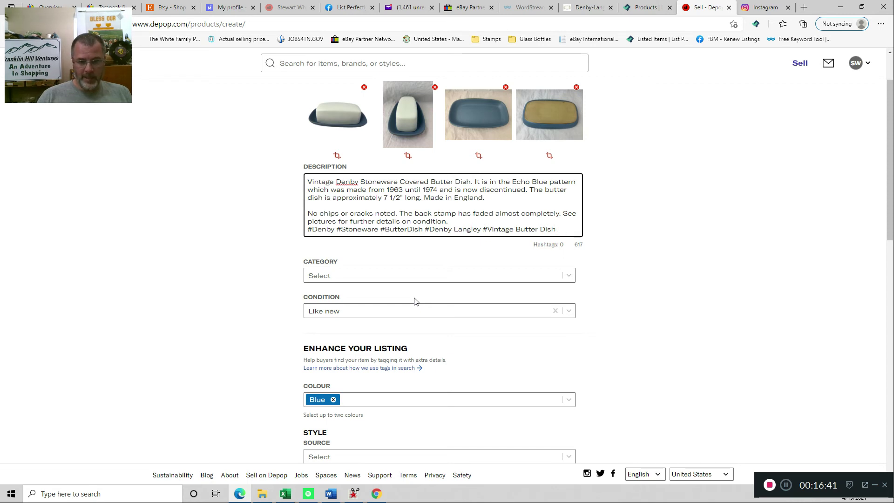
key(Delete)
key(Right)
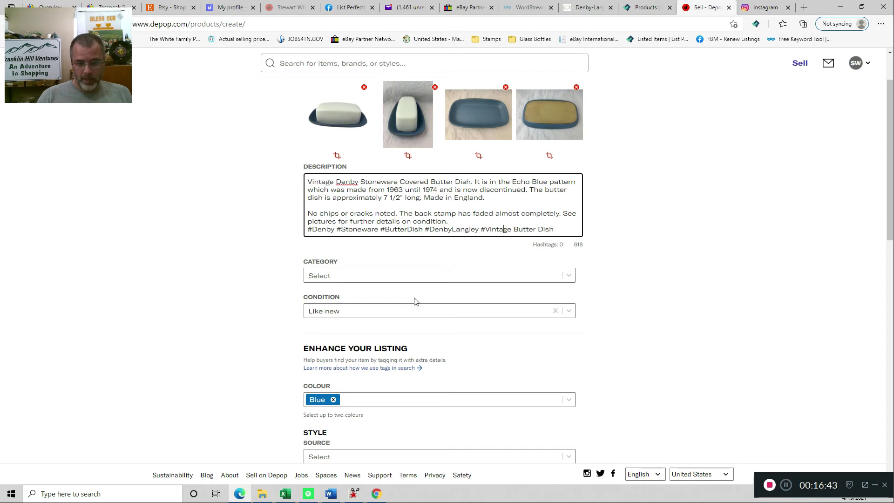
key(Delete)
key(Right)
key(Delete)
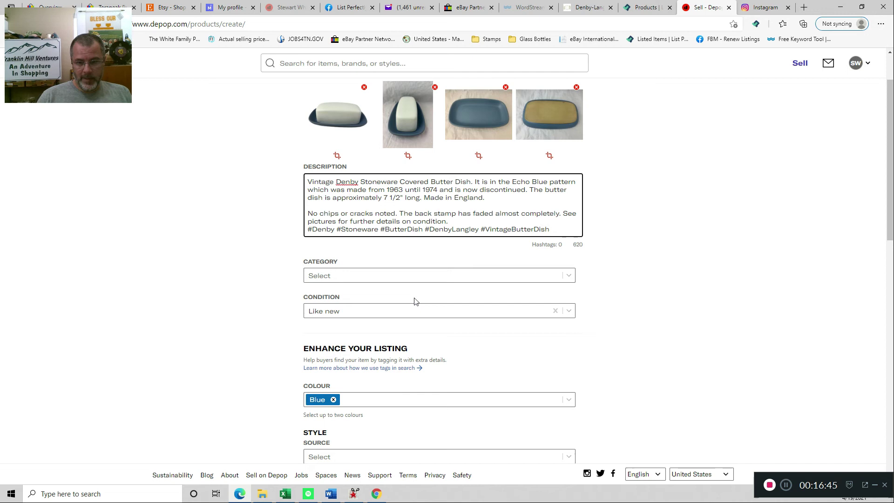
Step: Set the Depop category to Home and the condition to Used - Good
click(334, 277)
scroll(330, 359, down, 5)
scroll(331, 359, down, 2)
click(329, 396)
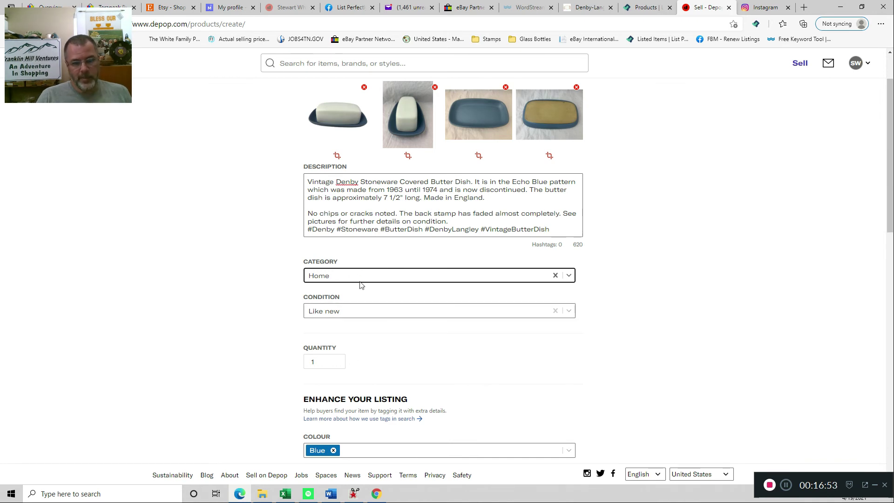
click(335, 313)
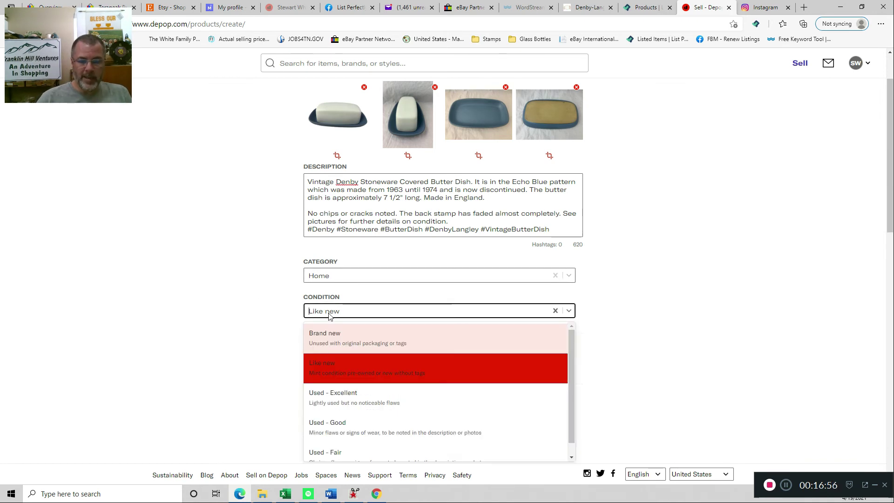
click(329, 426)
scroll(192, 368, down, 3)
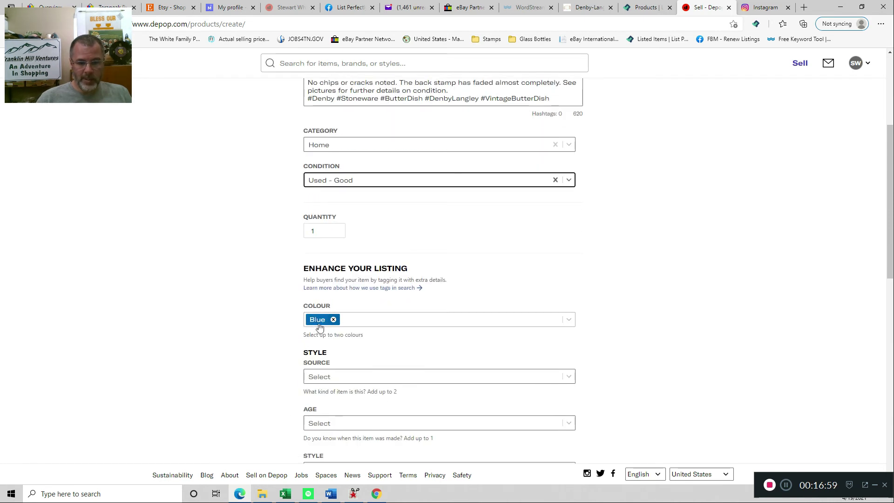
Step: Mark the source as Vintage and Preloved and the age as 60s, leaving Style empty
click(321, 379)
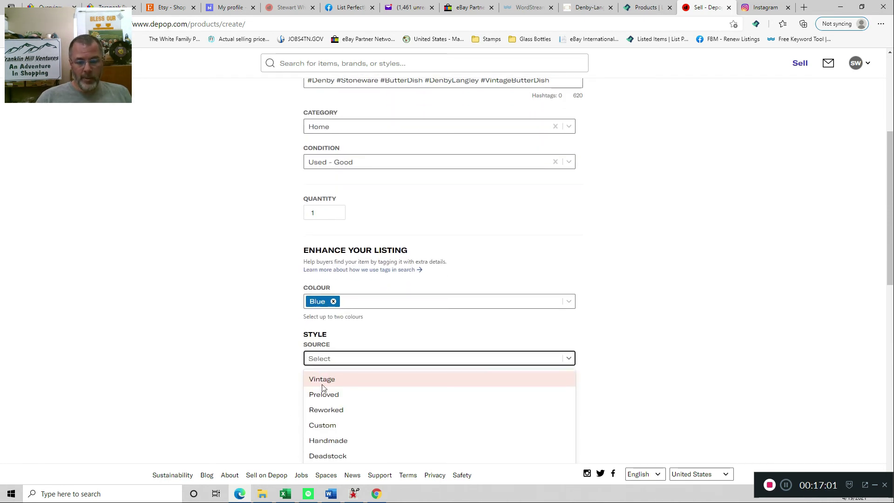
click(320, 379)
click(333, 380)
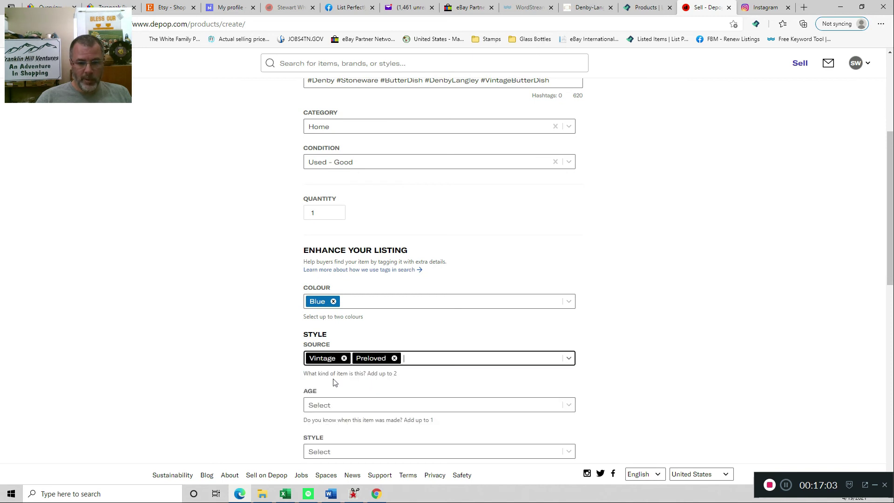
scroll(333, 383, down, 3)
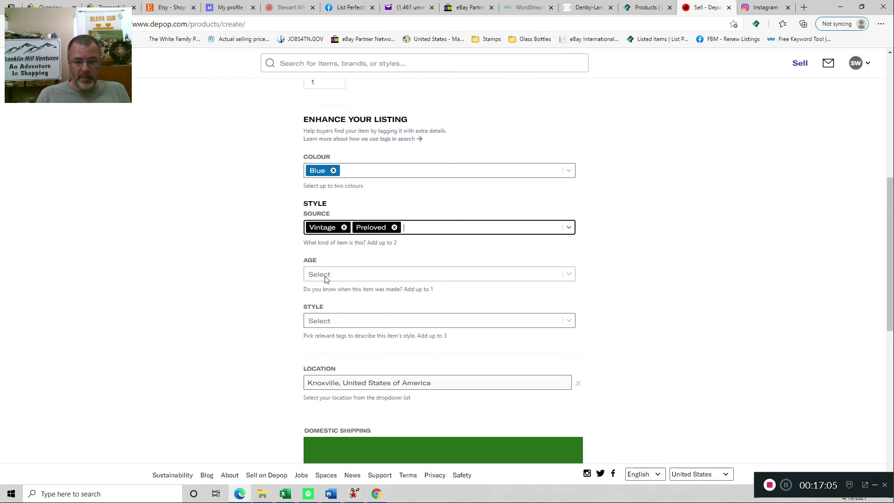
click(325, 277)
click(327, 371)
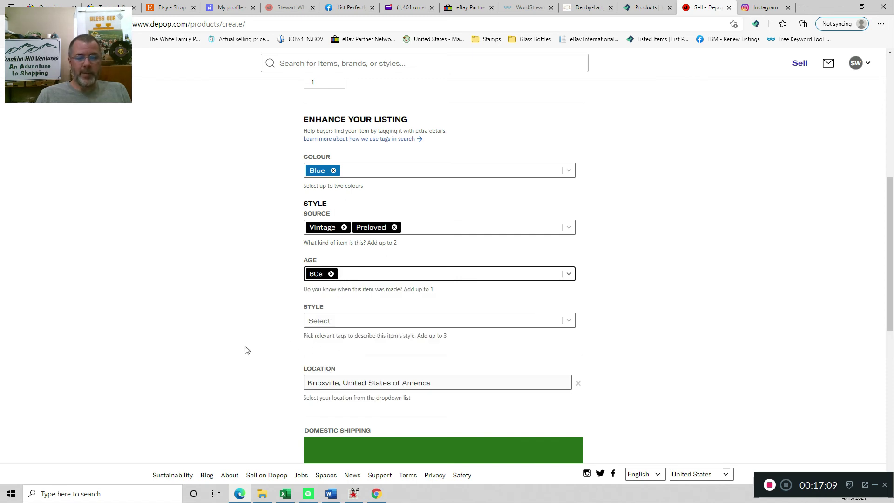
click(320, 326)
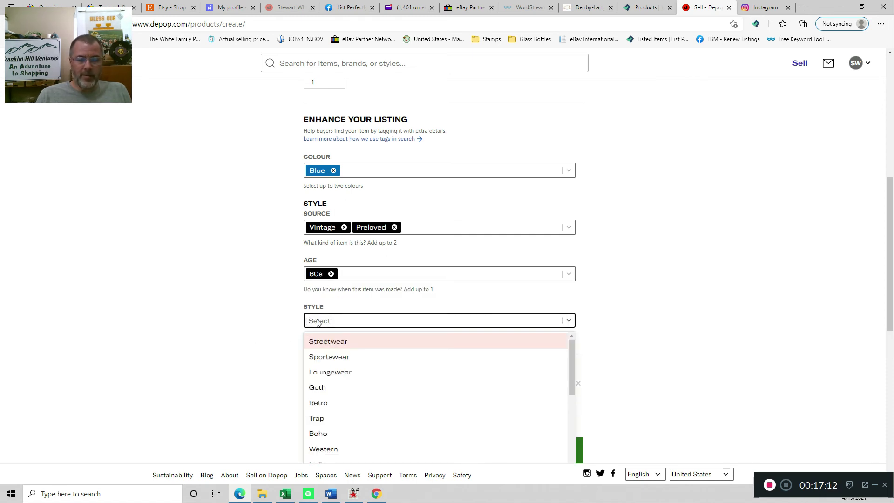
click(247, 360)
scroll(247, 360, down, 8)
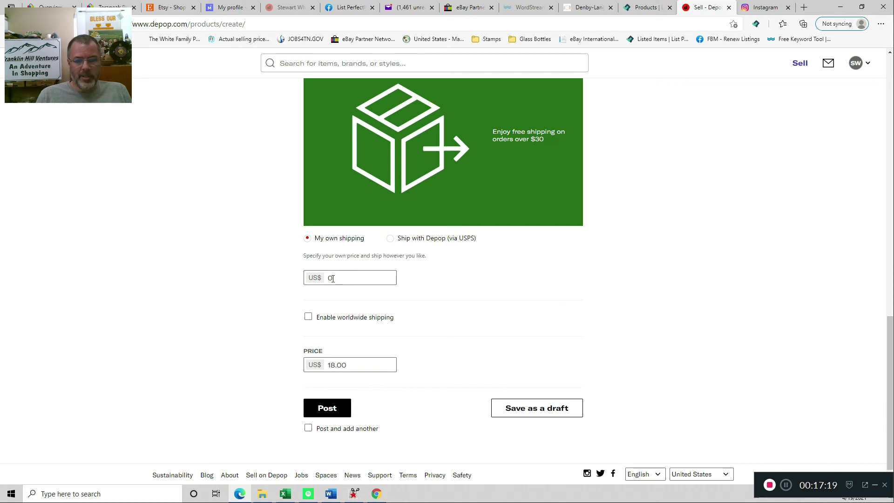
Step: Change the Depop price to US$26.00, post the listing, and close the Depop tab
double_click(349, 366)
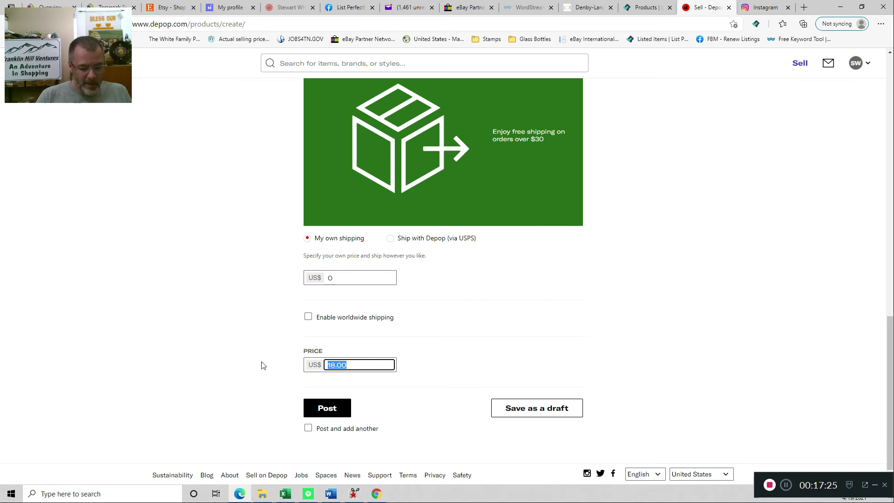
text(26)
key(Tab)
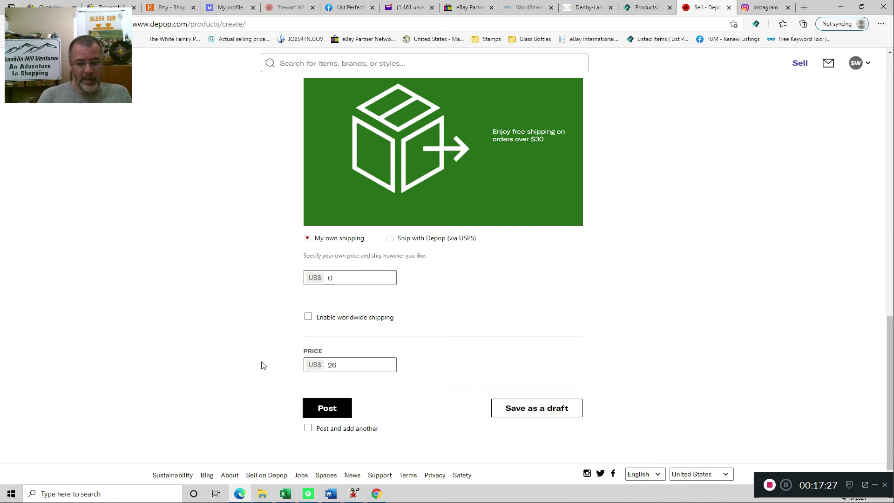
click(323, 408)
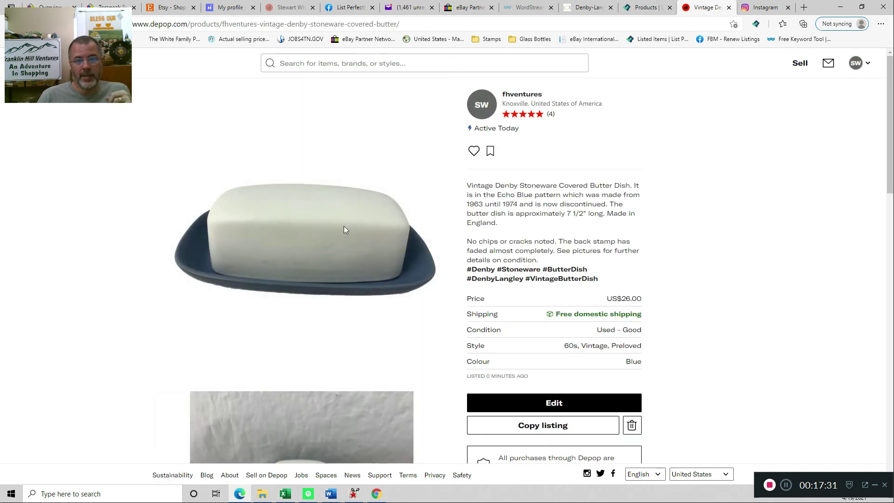
click(729, 7)
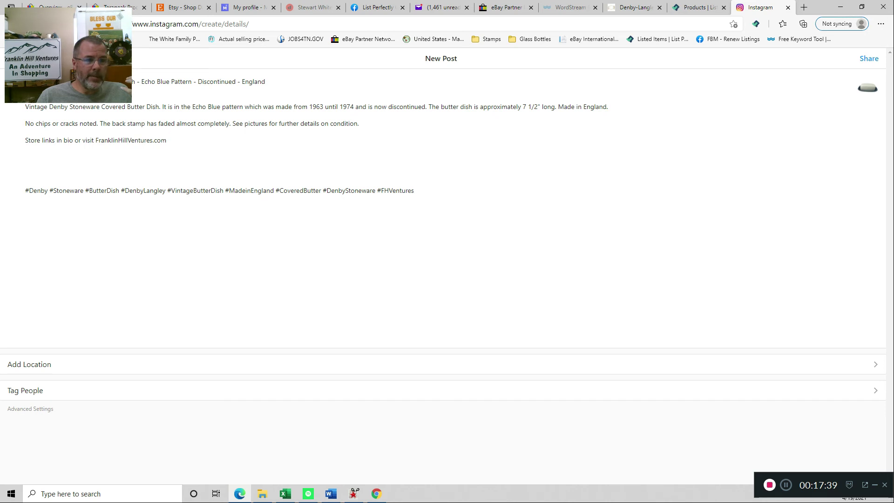
Step: Cut the description paragraphs and blank lines from the caption, add #vintage before #FHVentures, and share
drag(87, 114, 377, 125)
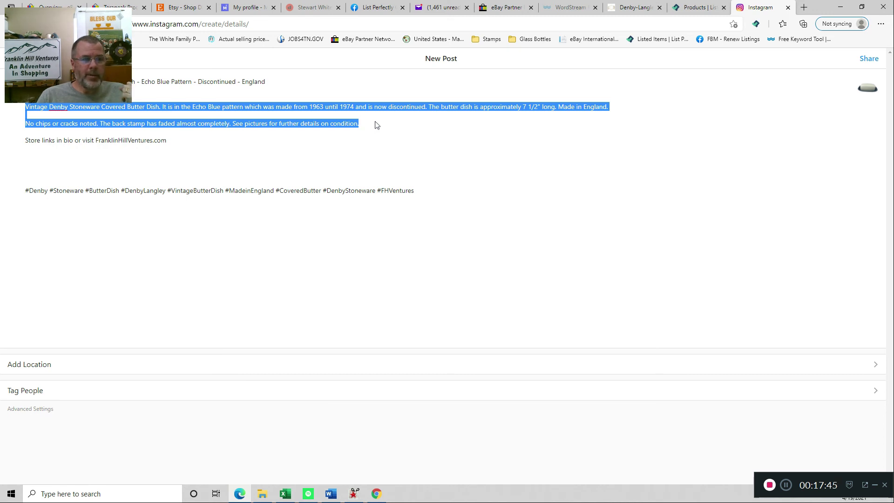
key(BackSpace)
key(BackSpace)
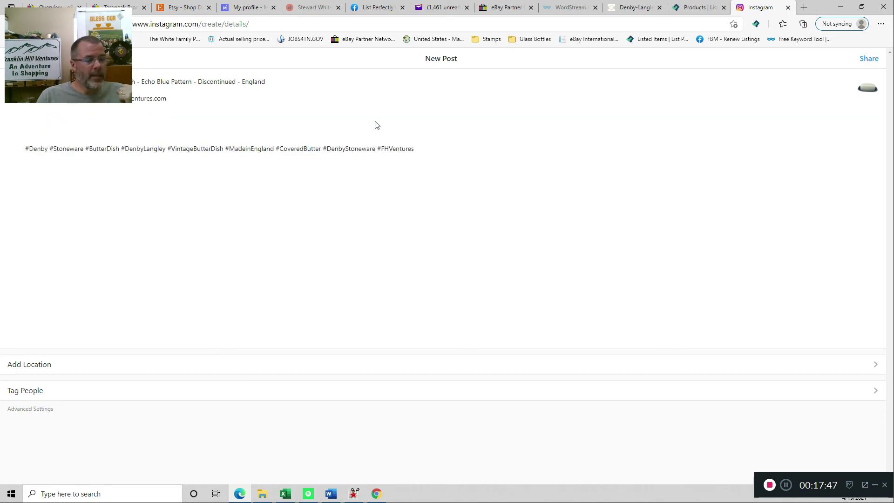
key(shift+Home)
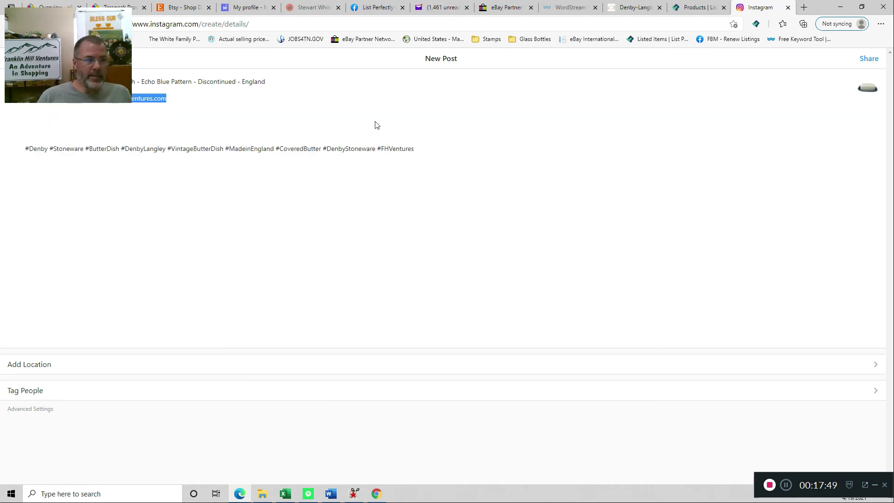
click(31, 114)
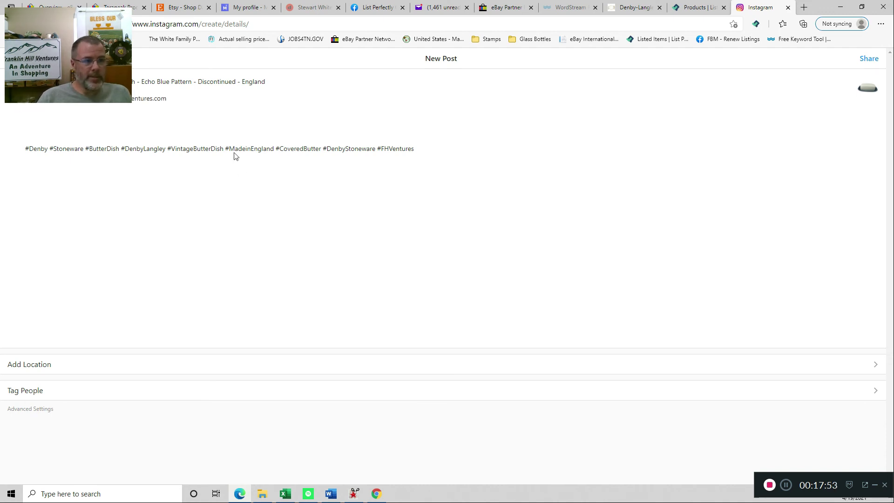
key(Delete)
key(Delete)
key(Delete)
key(Delete)
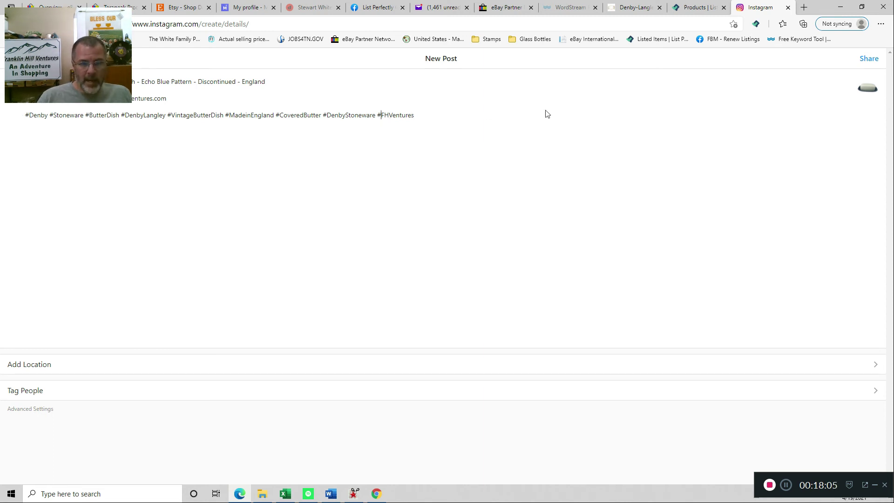
text(#vintage)
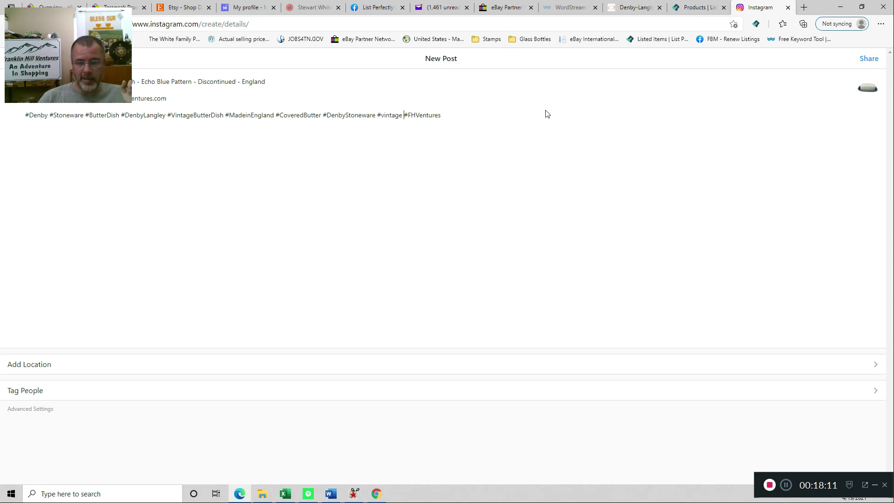
click(867, 58)
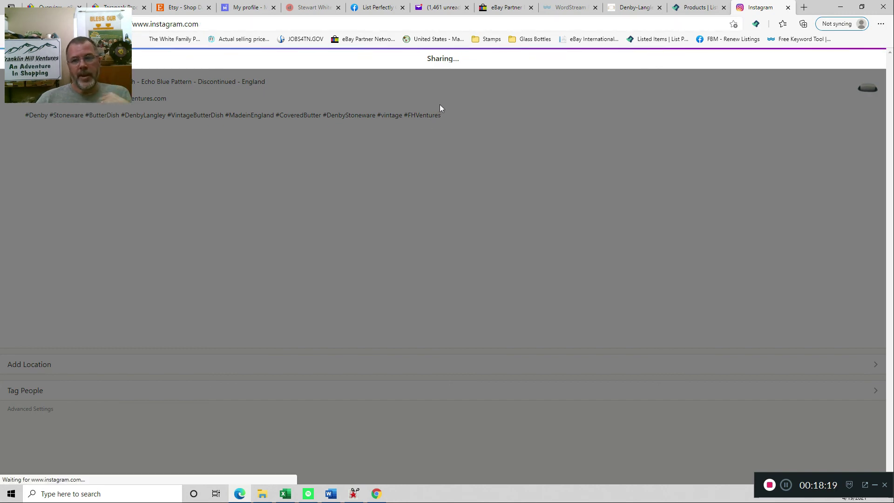
Step: Open the new butter dish post from the Instagram profile grid, then switch to eBay Seller Hub
scroll(365, 237, down, 20)
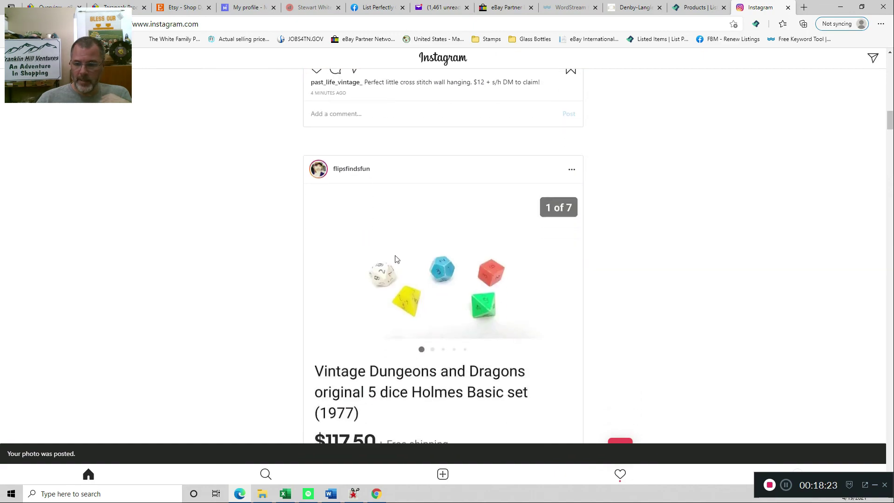
scroll(366, 237, down, 15)
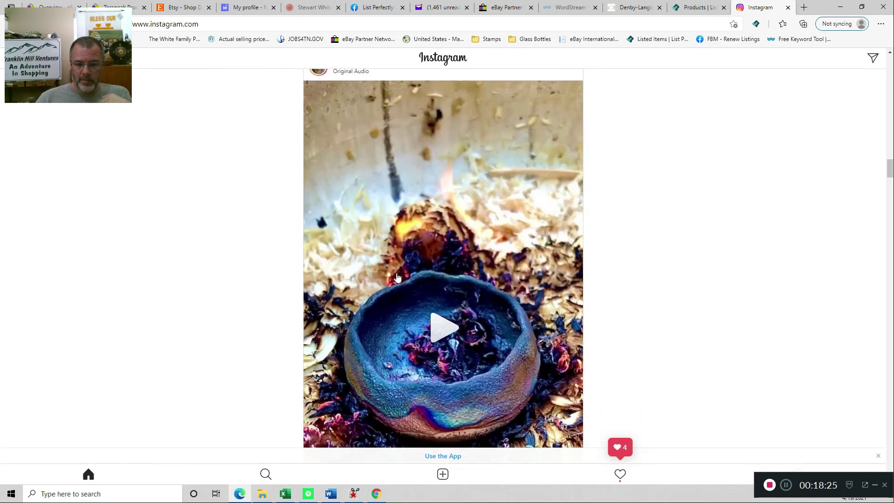
scroll(397, 275, up, 20)
scroll(398, 269, up, 1)
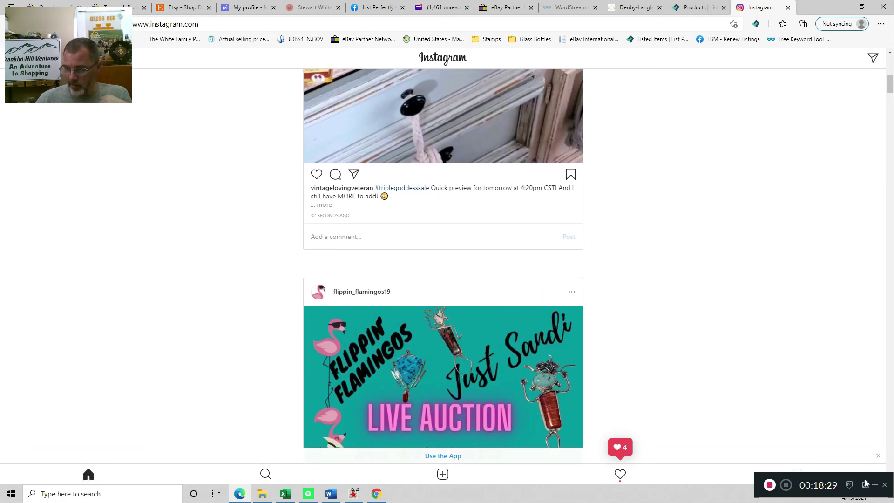
drag(865, 485, 870, 339)
click(802, 478)
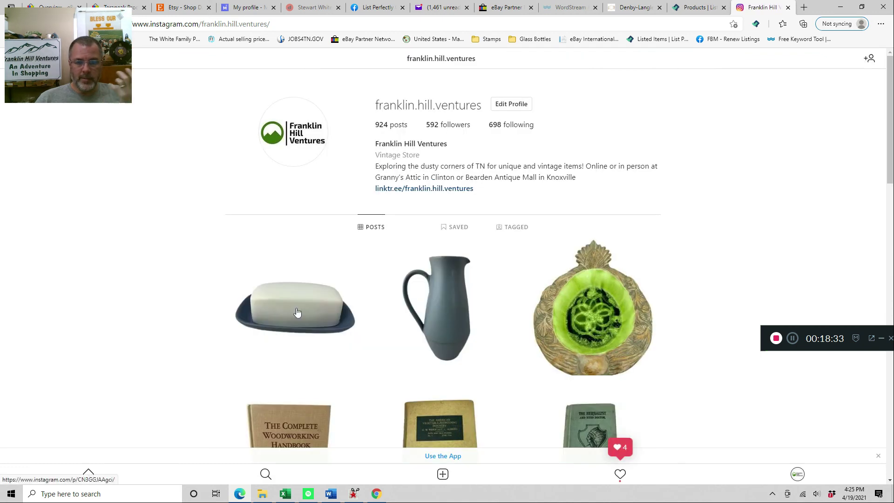
click(295, 310)
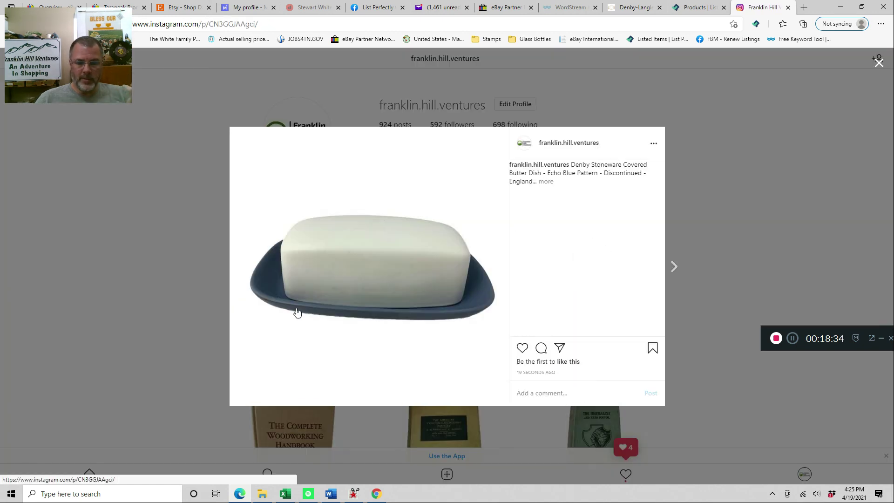
click(879, 63)
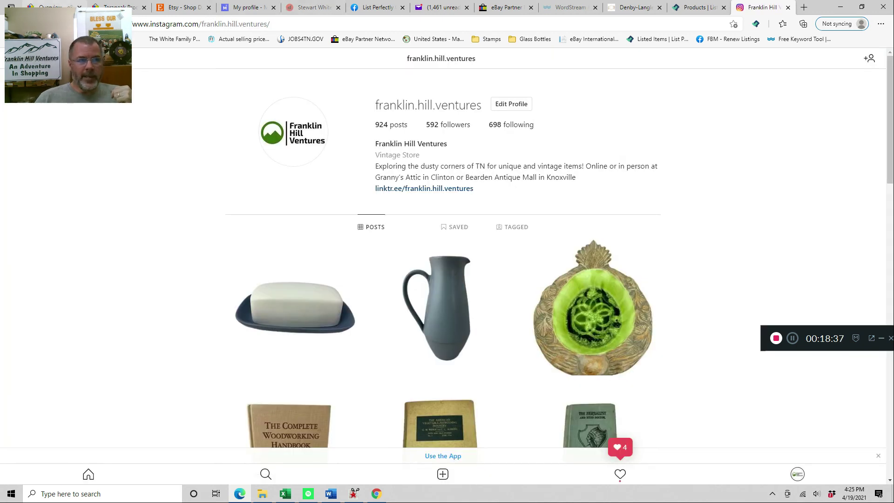
click(51, 7)
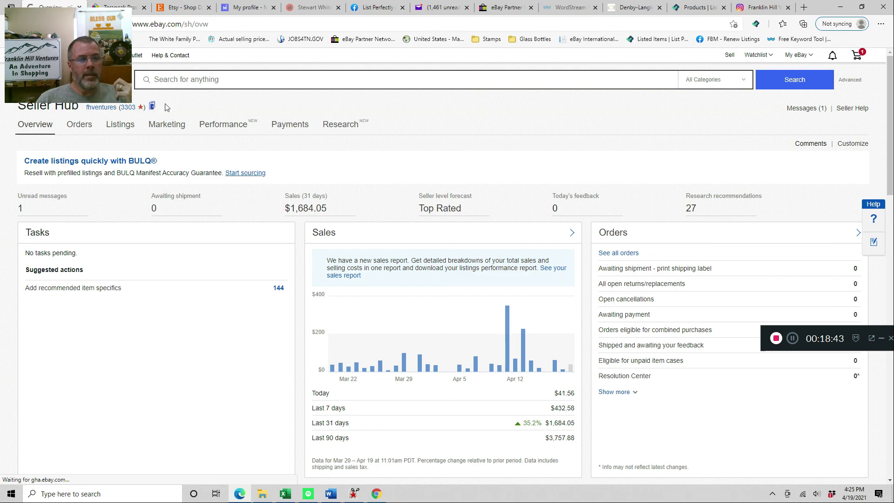
Step: Scroll the eBay storefront down to the Denby butter dish at $18.00 beside the pitcher
scroll(256, 356, down, 4)
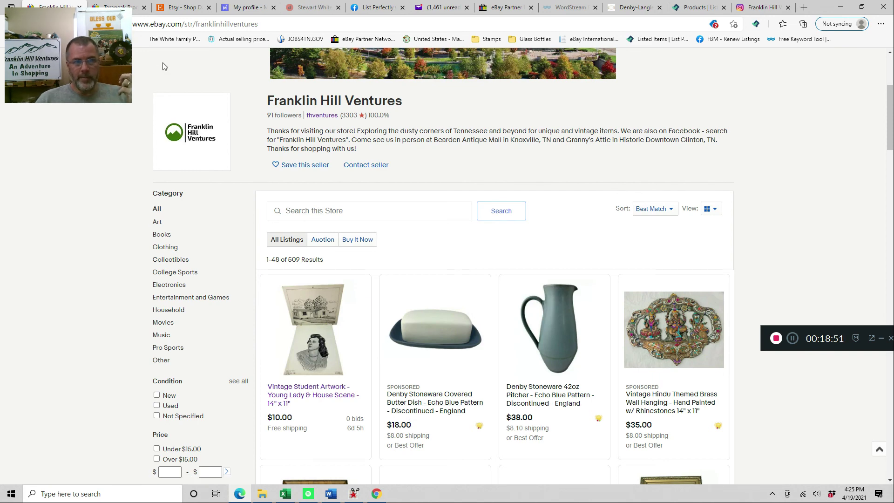
Step: Confirm the Denby butter dish is live on Etsy at $18.00, returning to the FHVentures shop page
click(183, 8)
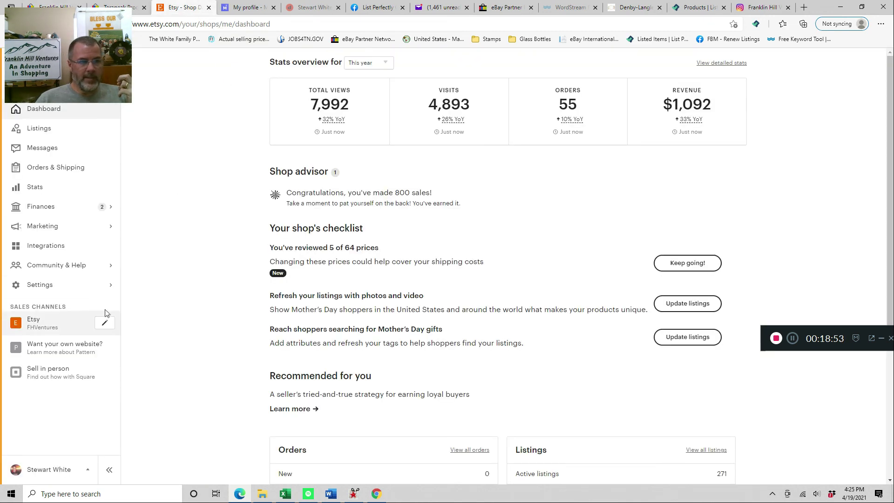
click(34, 321)
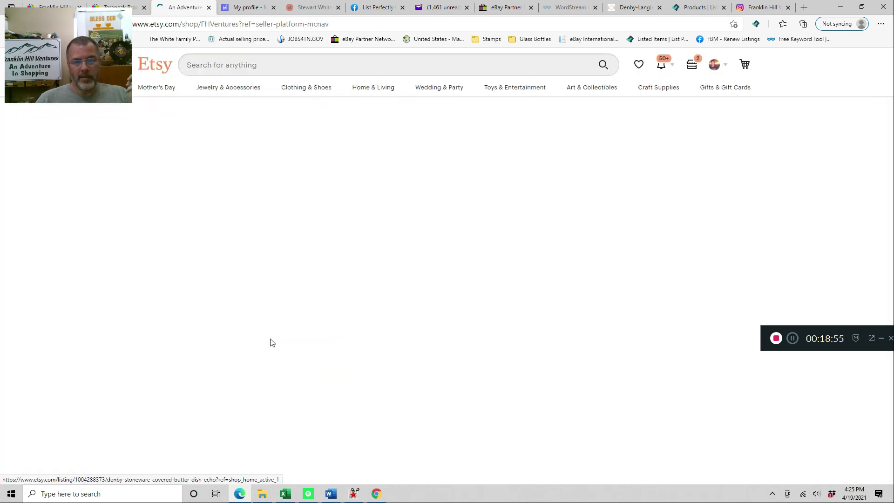
click(310, 372)
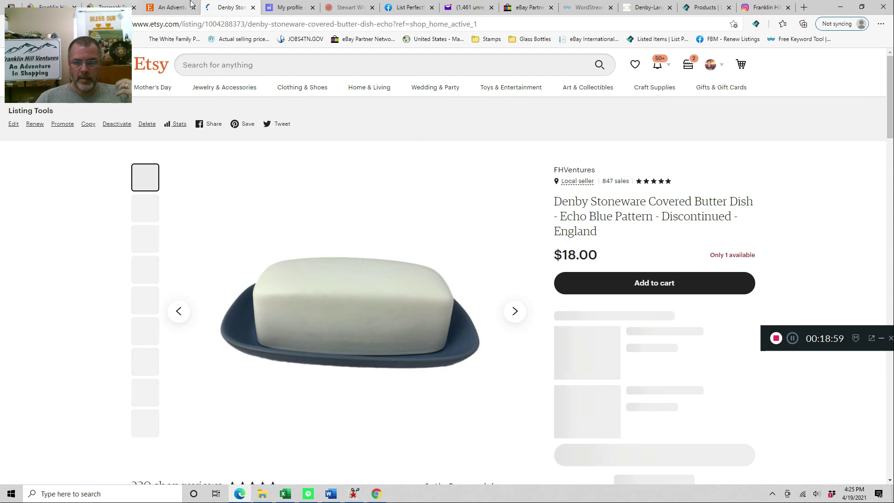
key(ctrl+w)
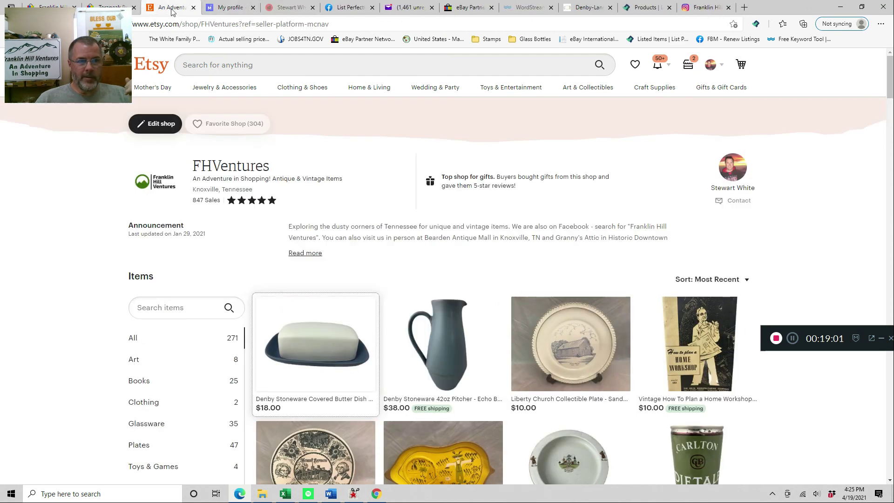
Step: Check the Mercari butter dish listing at $18 and its blue base plate photo, then return to the shop
click(230, 7)
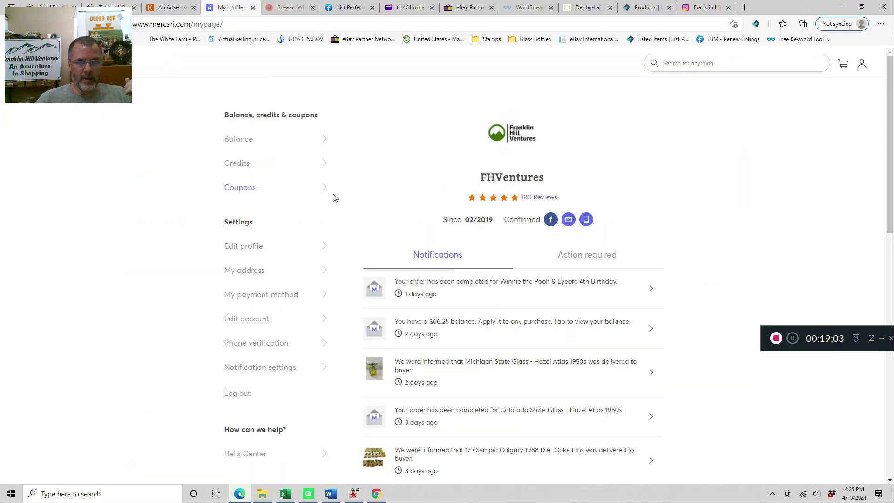
click(498, 178)
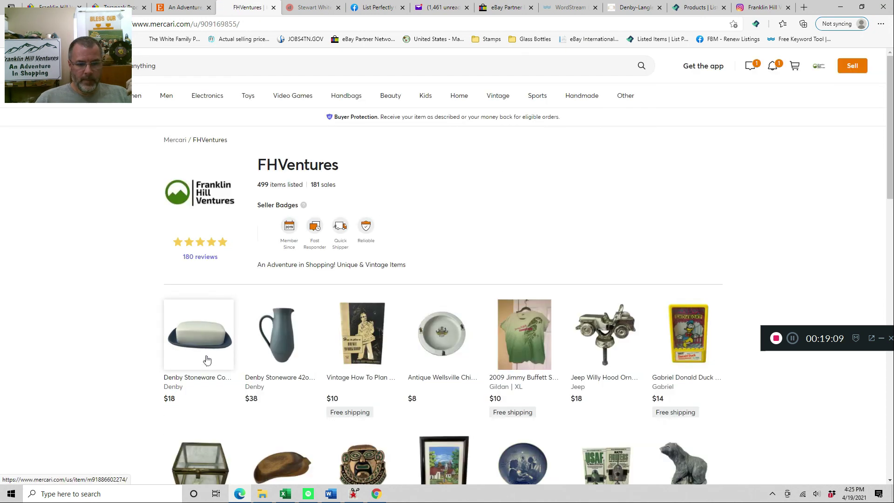
click(199, 337)
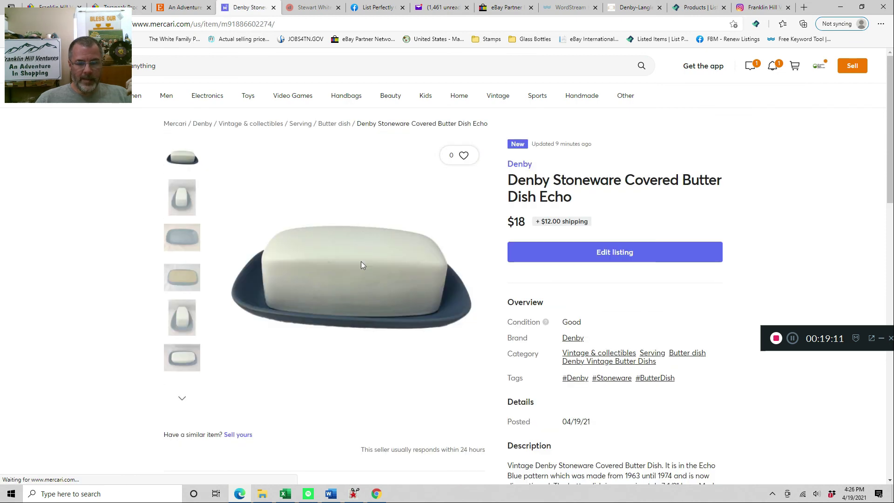
click(180, 246)
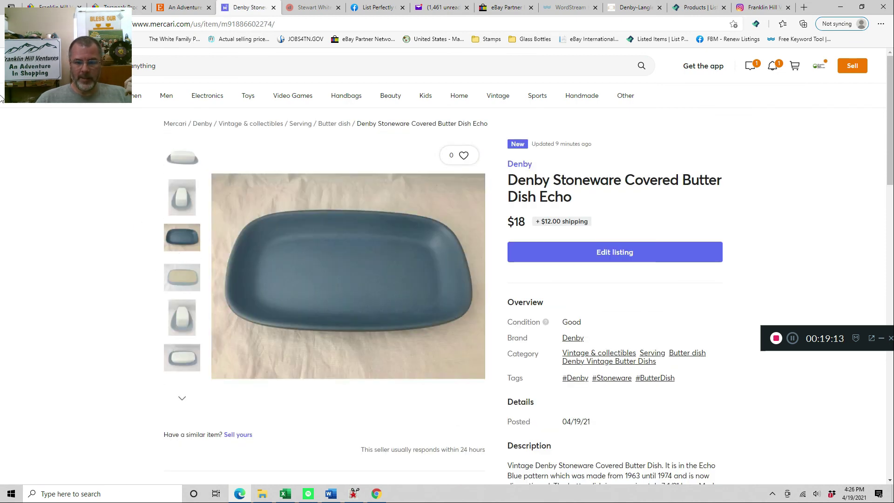
key(alt+Left)
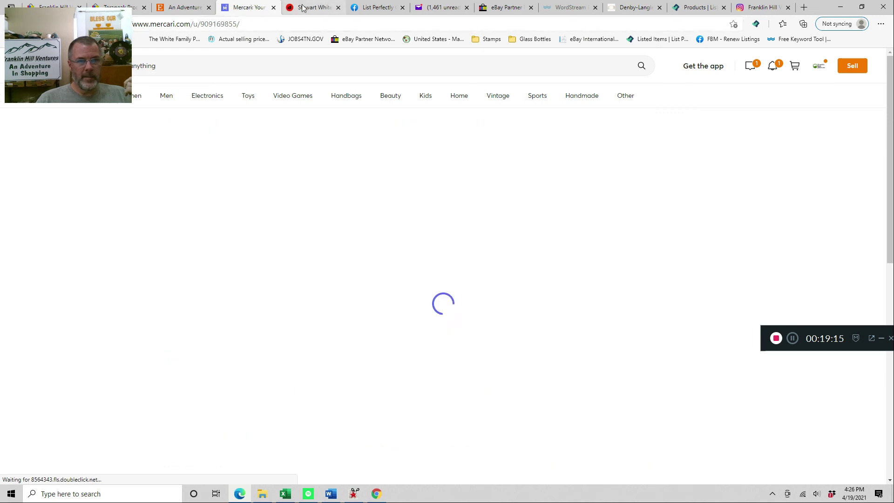
Step: Reload Depop's selling list so the butter dish shows first at US$26.00, then bring up Instagram
click(307, 11)
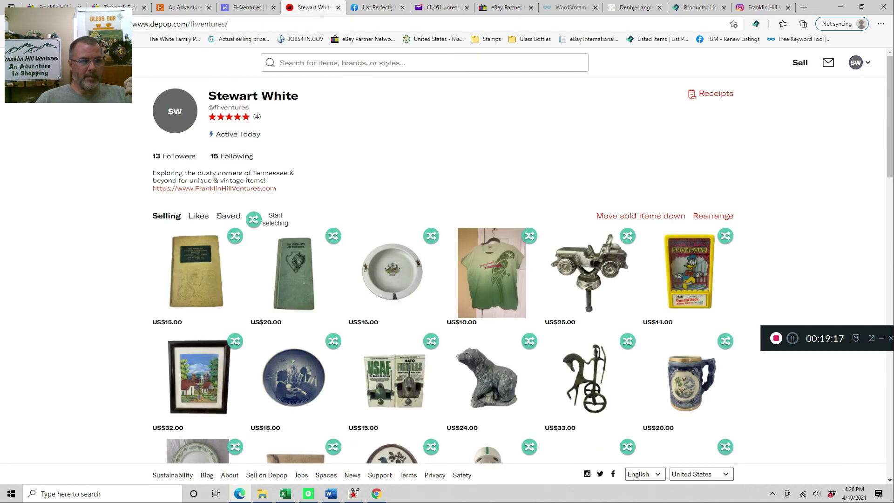
click(186, 305)
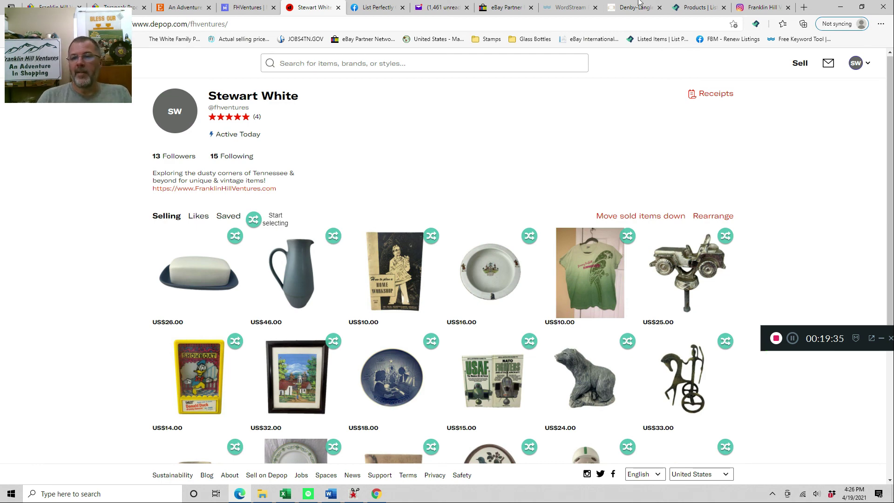
click(781, 8)
Step: Close the Instagram tab and open List Perfectly's full product list
click(788, 7)
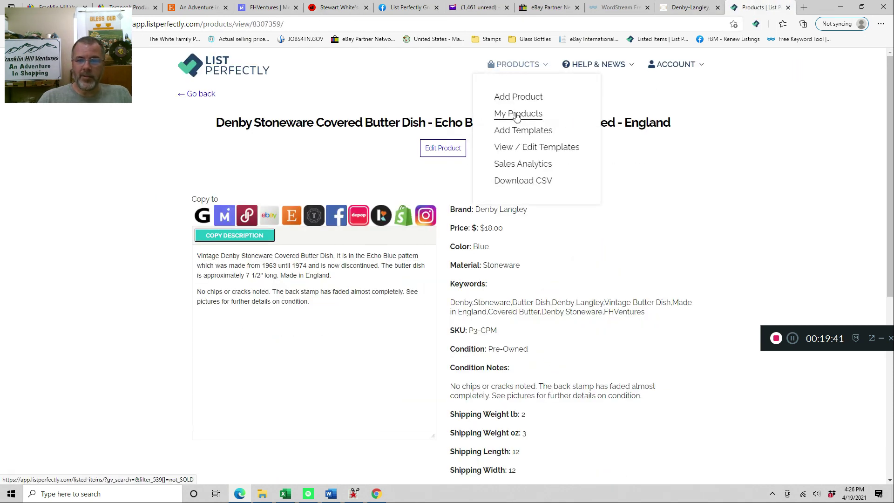
click(517, 117)
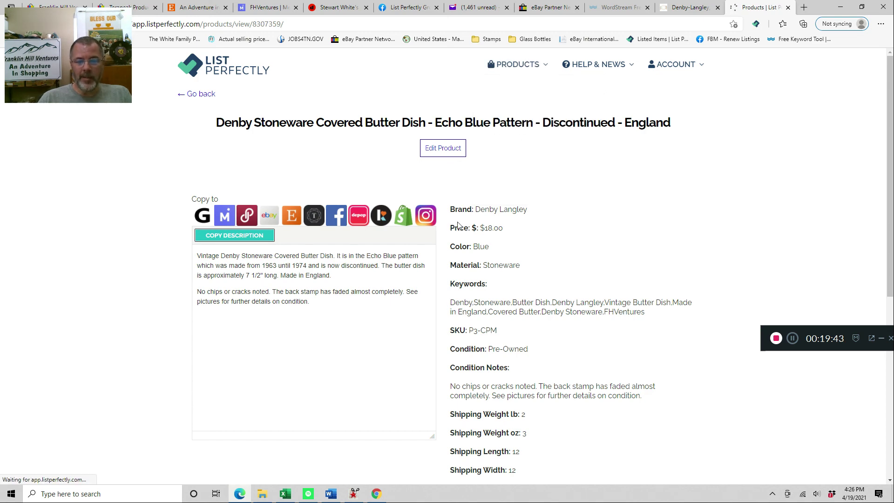